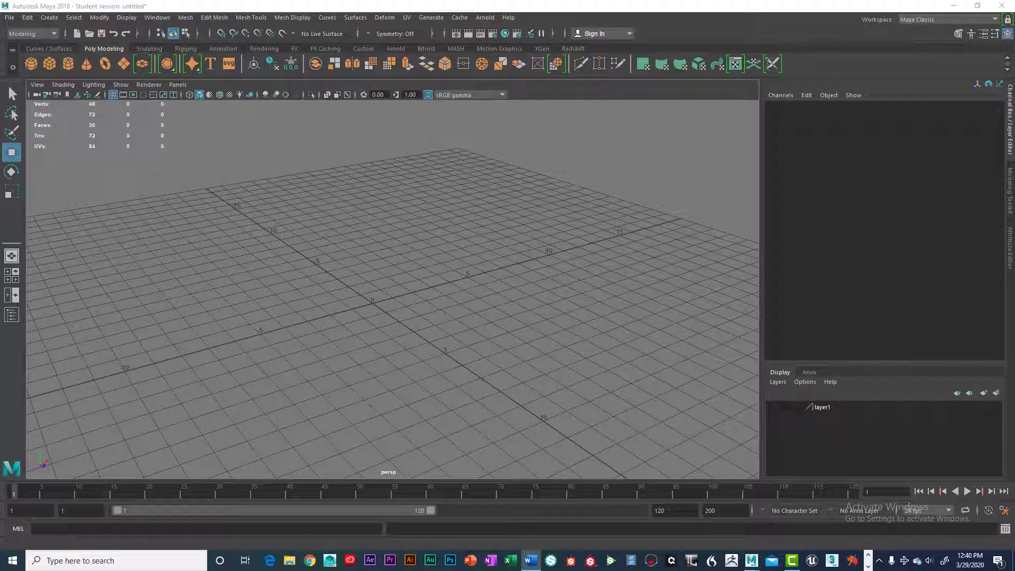
Step: Review the Modular Asset List document in Word, then minimize it to return to Maya
left_click_drag(1014, 90, 632, 43)
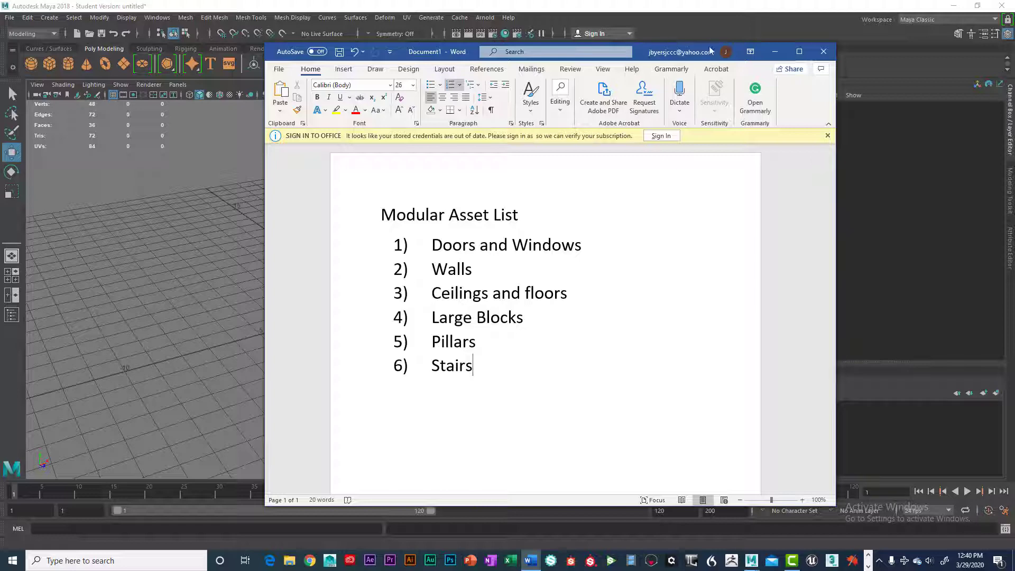
left_click(773, 54)
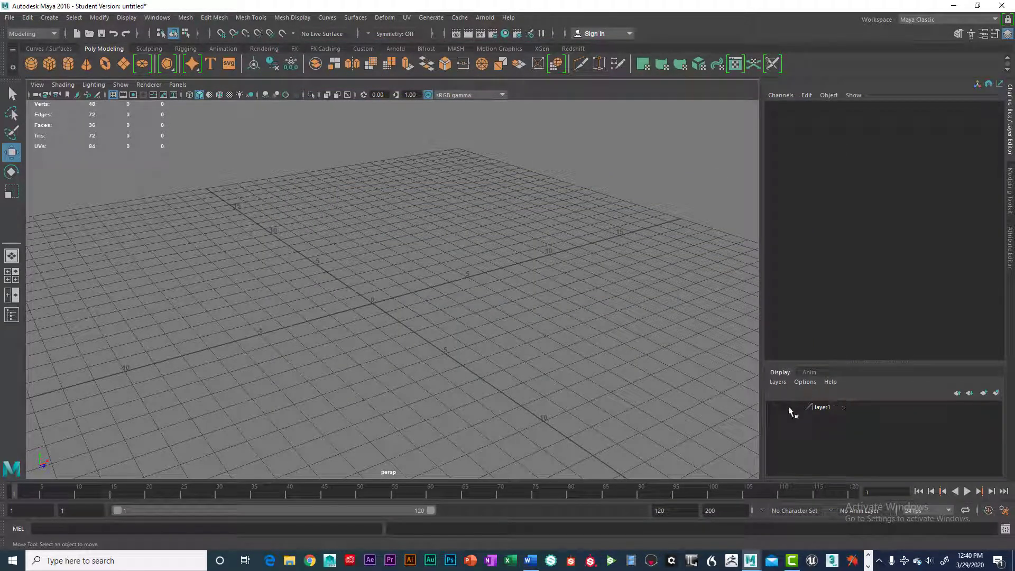
Step: Make layer1 visible to show the existing wall, block and pillar models
left_click(773, 407)
scroll(432, 289, "down", 3)
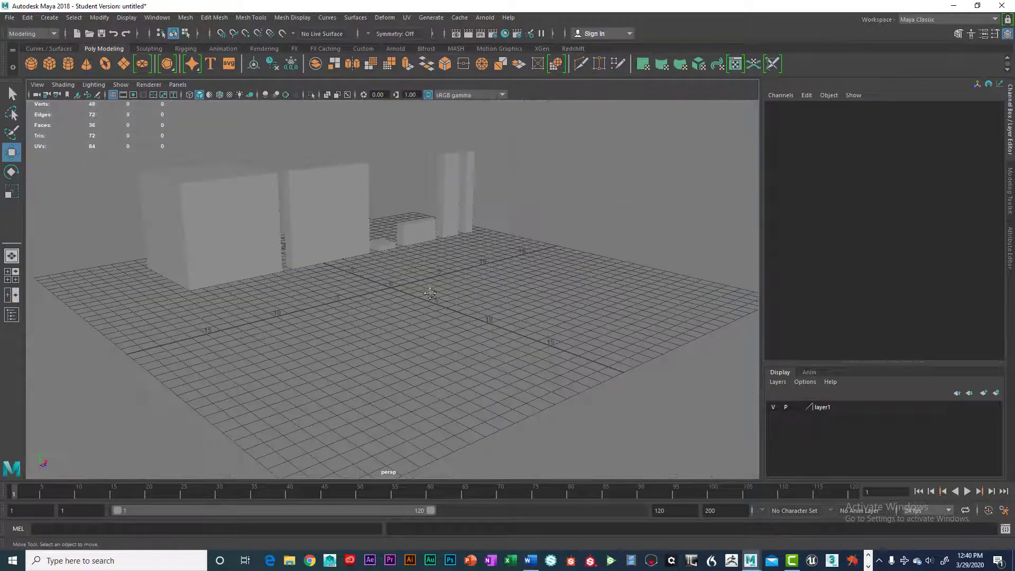
scroll(453, 331, "up", 6)
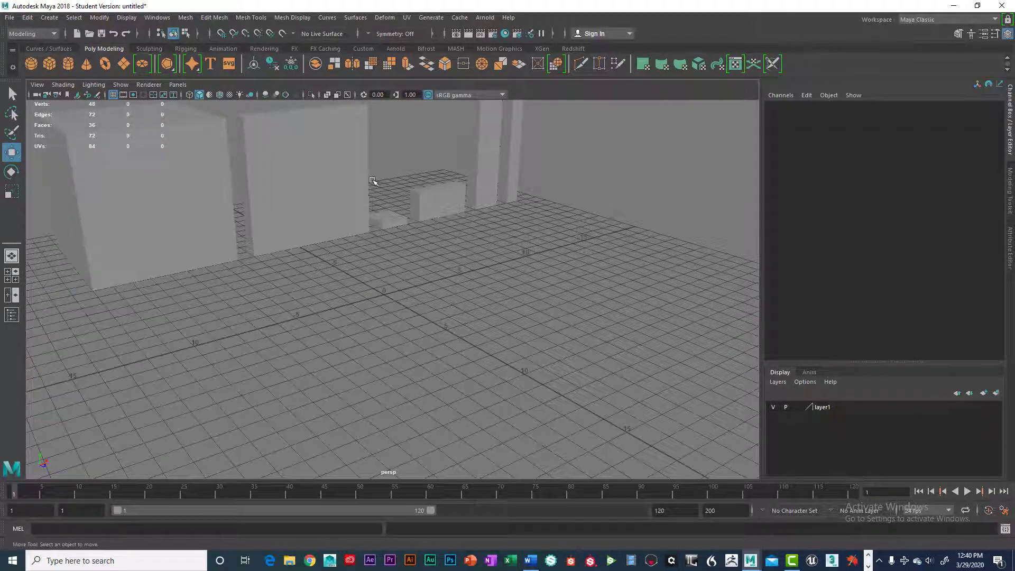
Step: Set the linear working units to centimeter in the preferences and save them
left_click(157, 18)
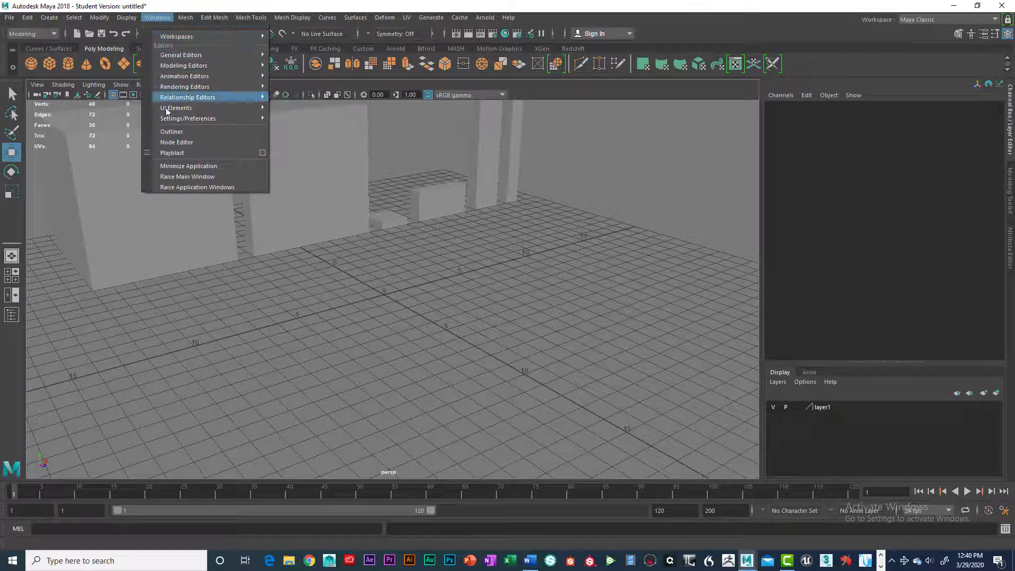
mouse_move(232, 119)
left_click(320, 128)
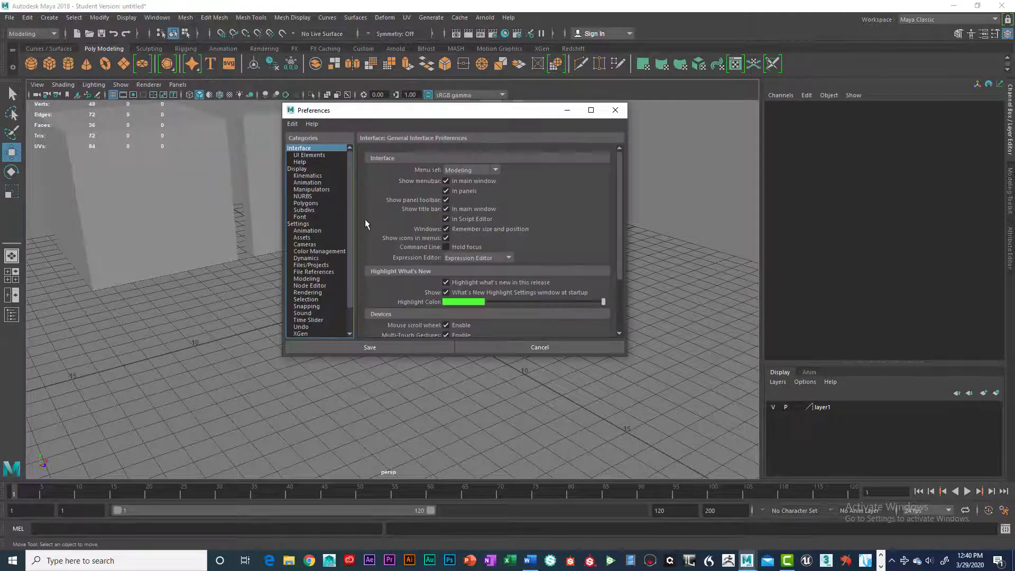
left_click(308, 224)
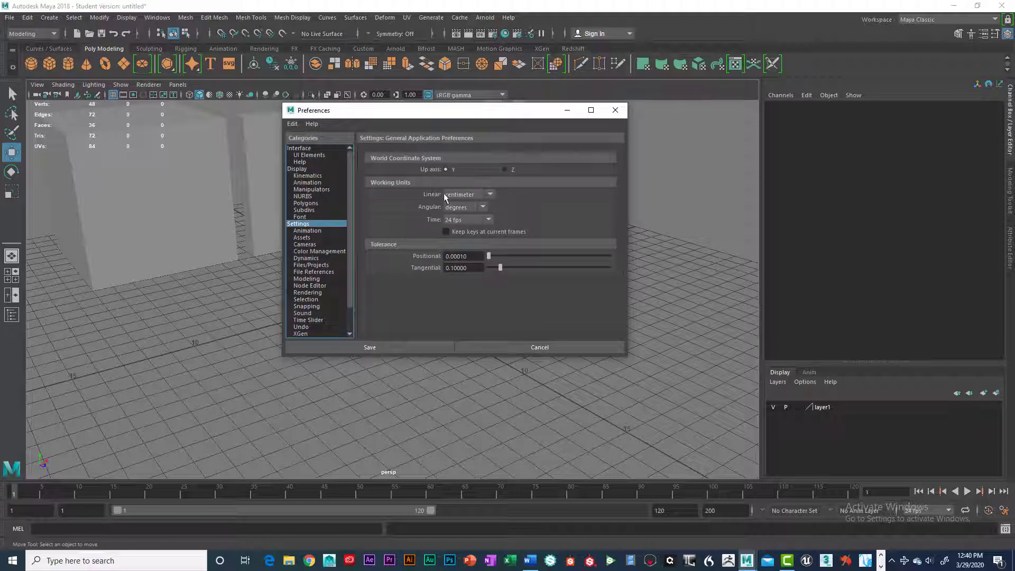
left_click(485, 194)
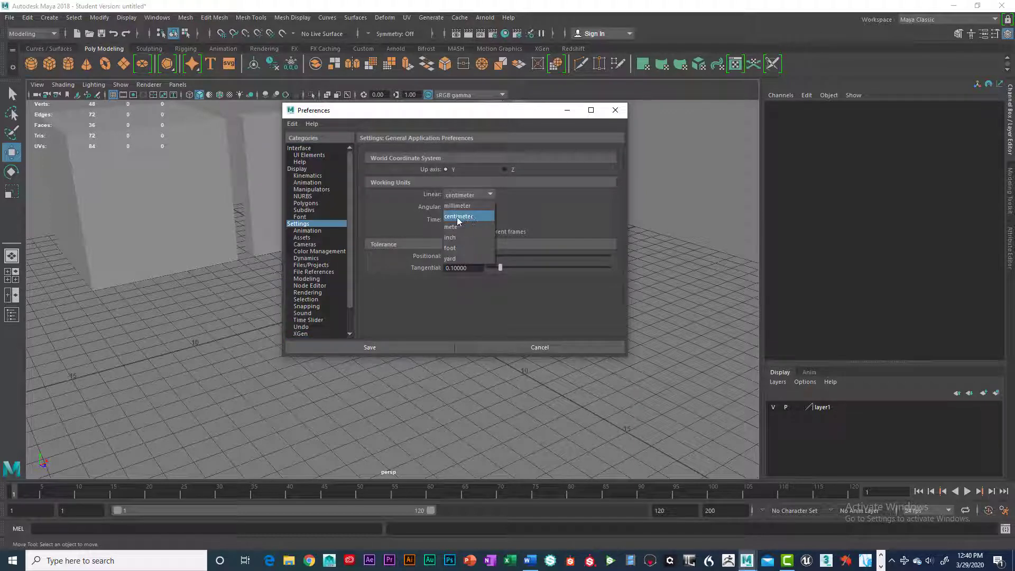
left_click(372, 347)
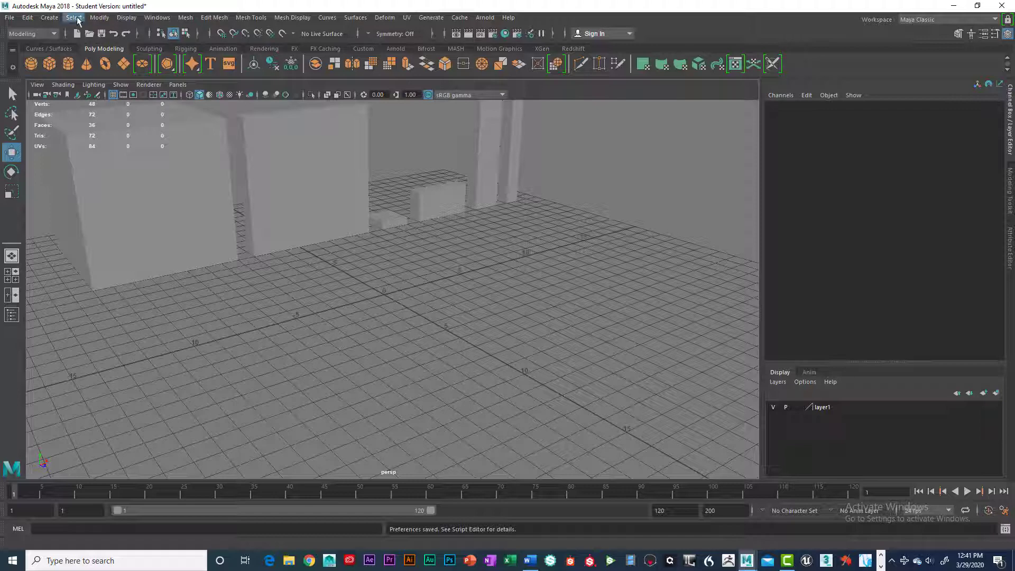
Step: Apply grid options with a length and width of 20 units, grid lines every 5 units and 5 subdivisions
left_click(126, 17)
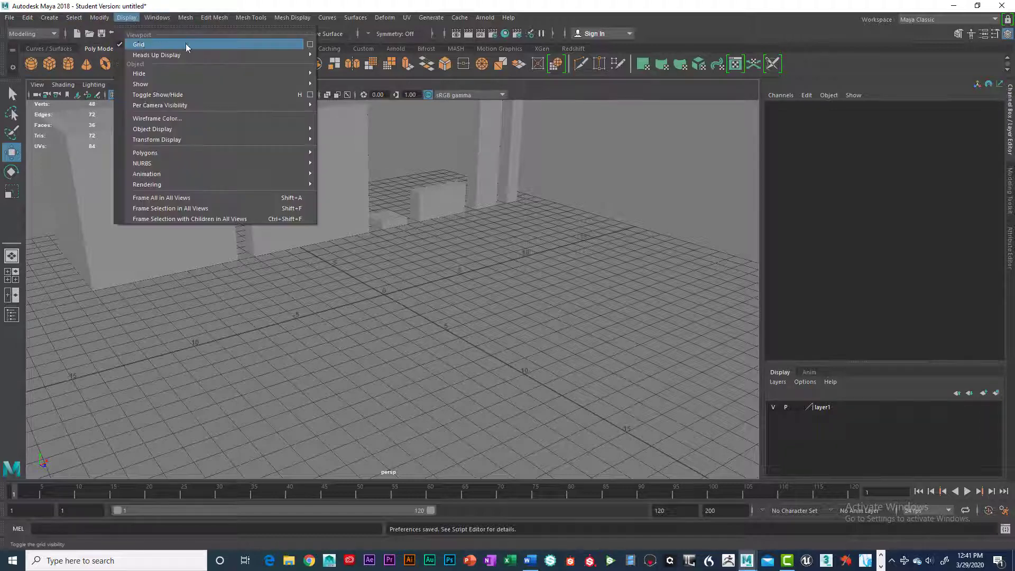
left_click(310, 44)
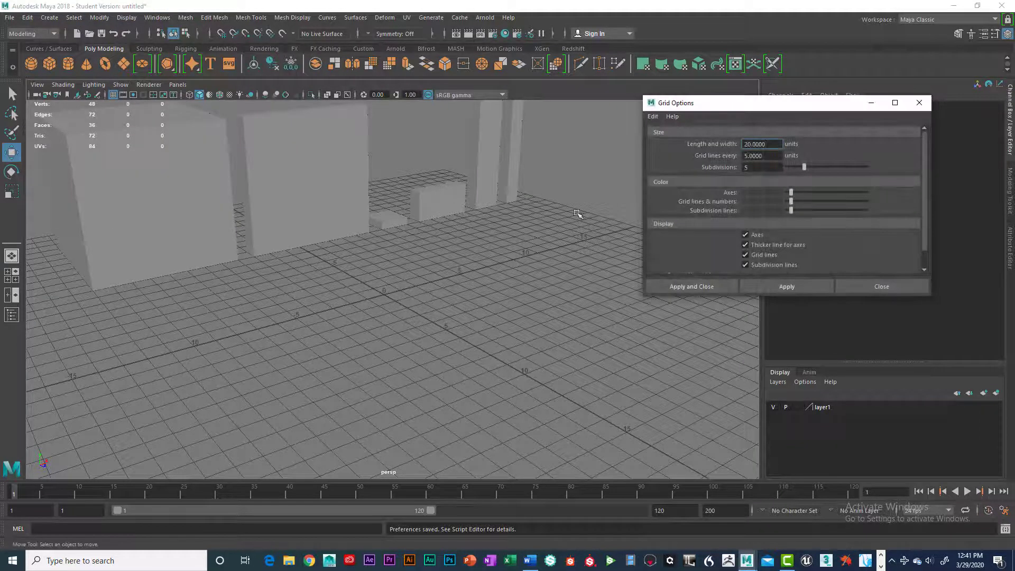
scroll(858, 201, "down", 1)
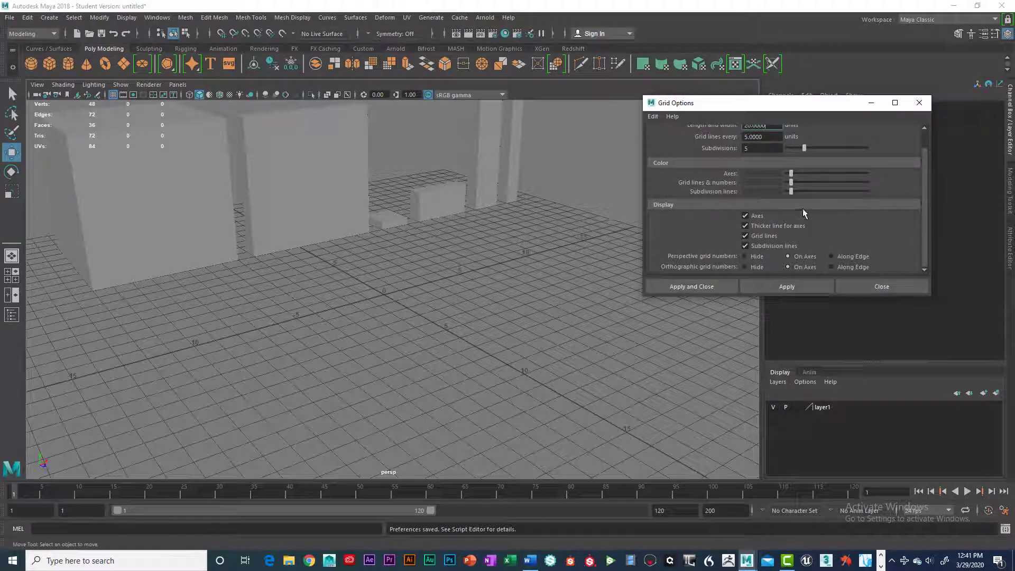
scroll(752, 134, "up", 1)
double_click(765, 144)
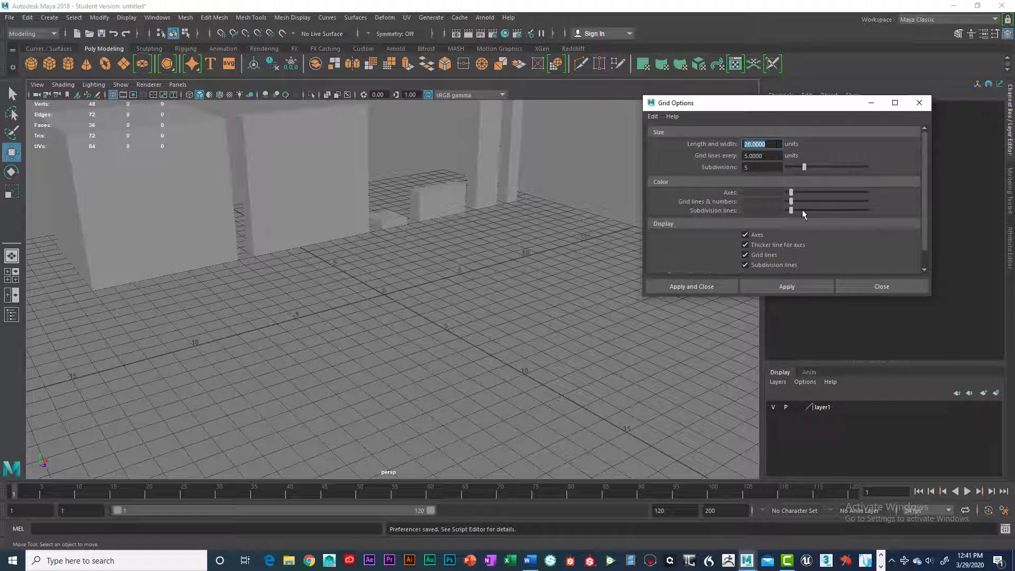
scroll(801, 240, "down", 1)
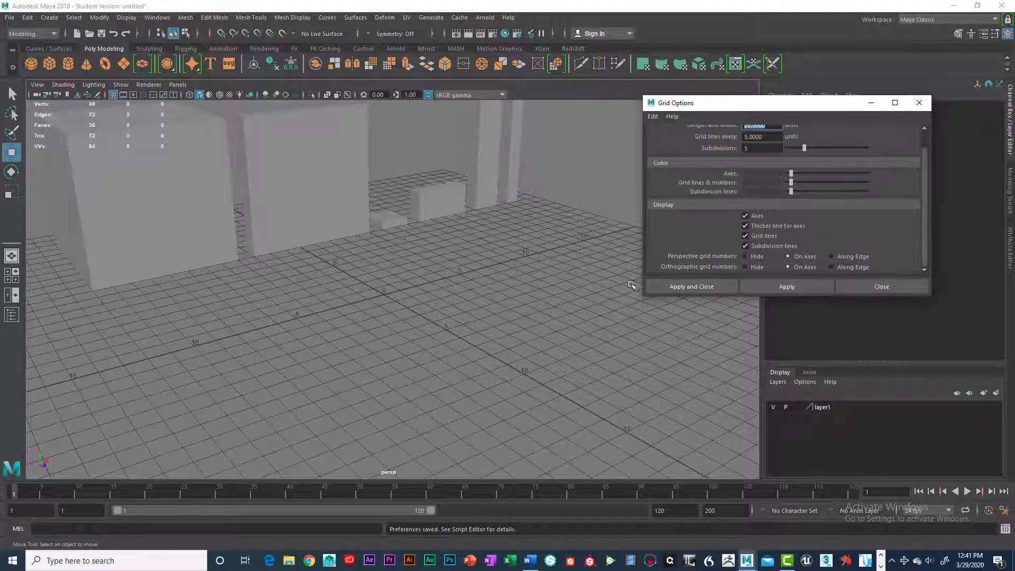
left_click(700, 286)
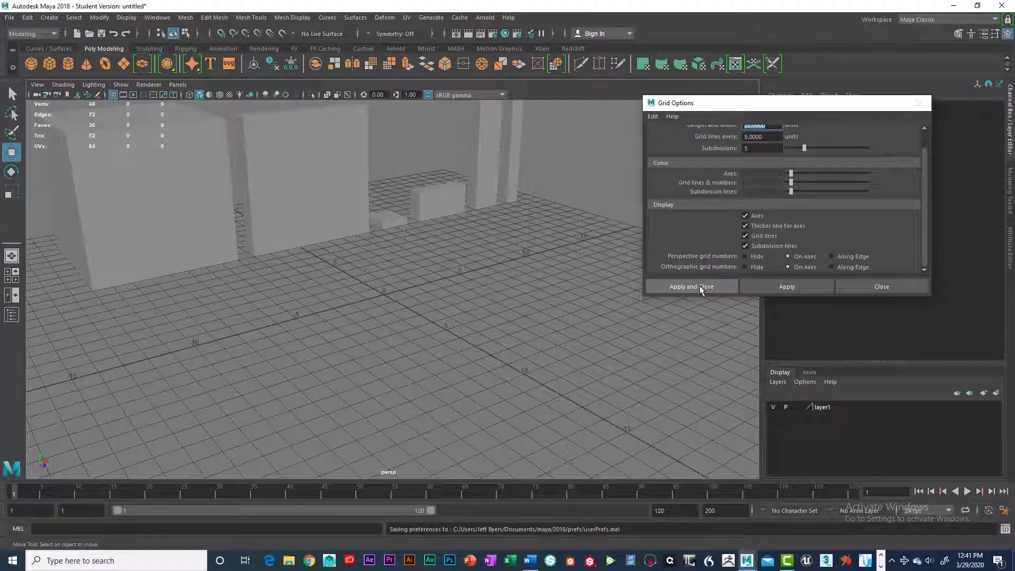
Step: Select the thin wall model beside the large block and examine it against the grid from several angles
left_click_drag(545, 303, 514, 293, "alt")
middle_click_drag(499, 288, 491, 257, "alt")
left_click(364, 198)
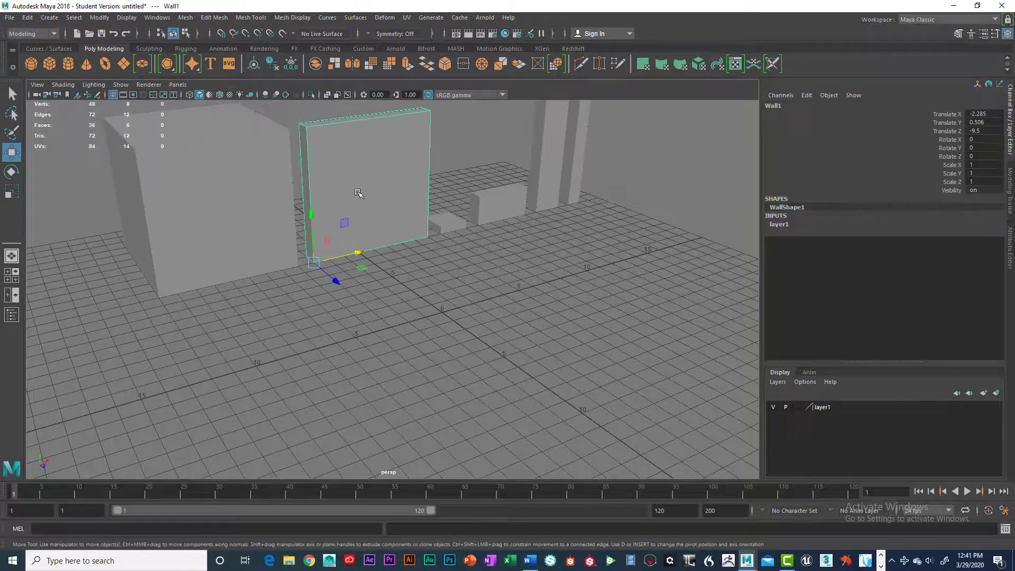
mouse_move(369, 187)
left_mouse_down("alt")
mouse_move(286, 181)
mouse_move(385, 179)
mouse_move(367, 190)
left_mouse_up("alt")
middle_click_drag(367, 191, 369, 219, "alt")
scroll(369, 218, "up", 3)
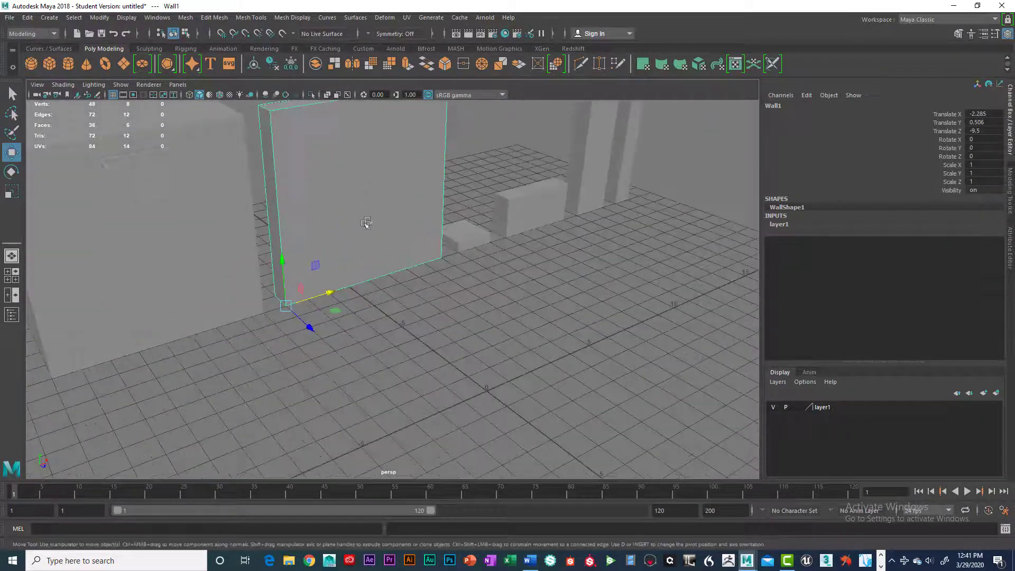
scroll(368, 218, "down", 4)
left_click_drag(365, 211, 451, 168, "alt")
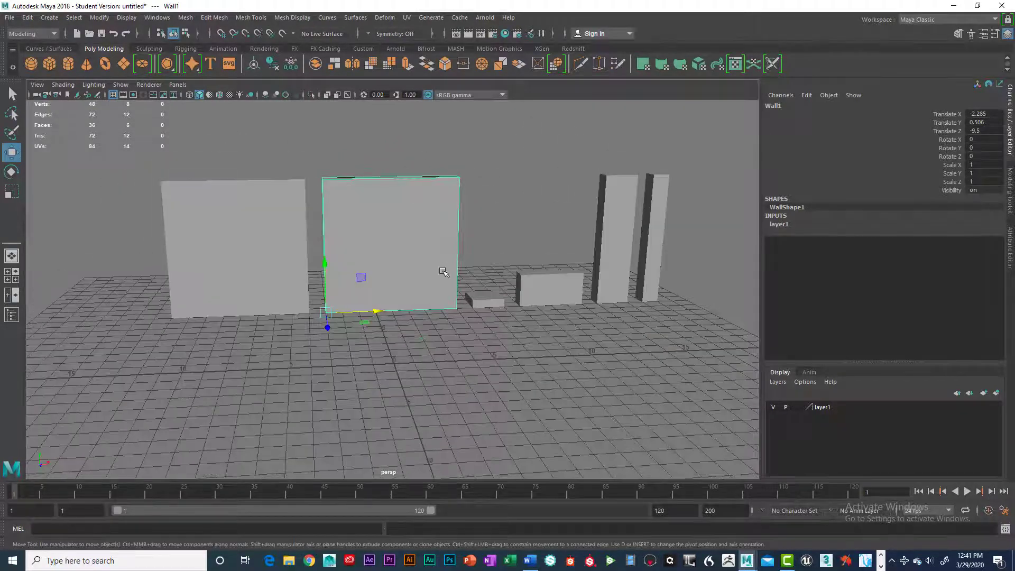
left_click_drag(438, 212, 416, 249, "alt")
middle_click_drag(416, 249, 351, 197, "alt")
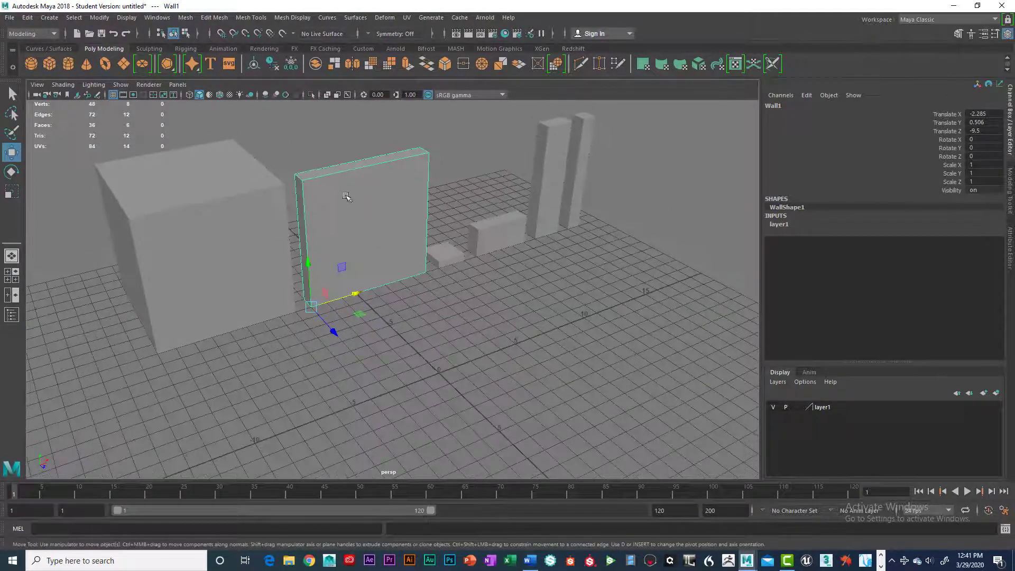
Step: Create a polygon cube at the origin and enable grid snapping while working in the top view
left_click(50, 64)
left_click_drag(473, 274, 317, 246, "alt")
key("space")
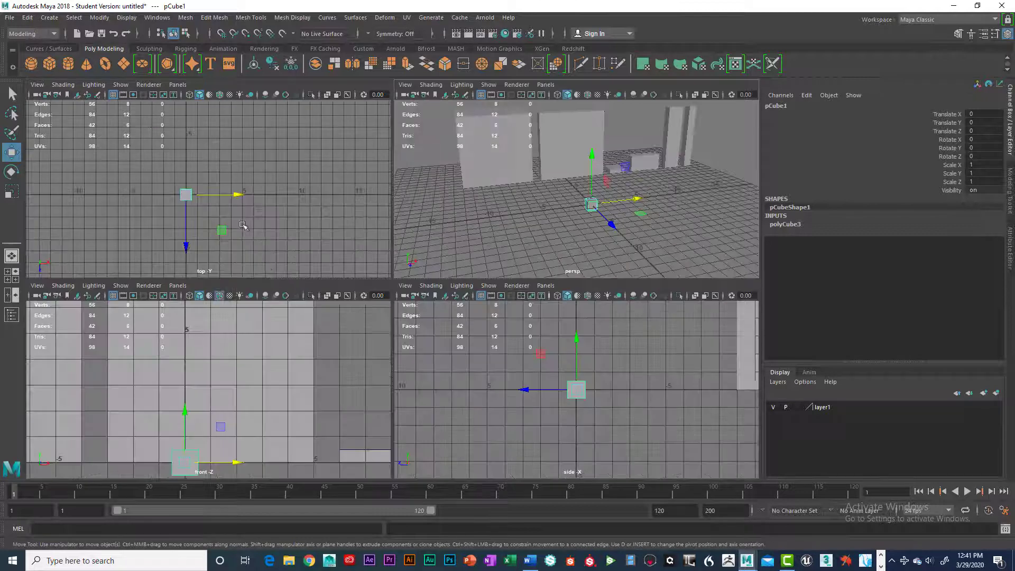
key("space")
scroll(374, 250, "up", 5)
middle_click_drag(304, 272, 440, 218, "alt")
scroll(440, 218, "up", 2)
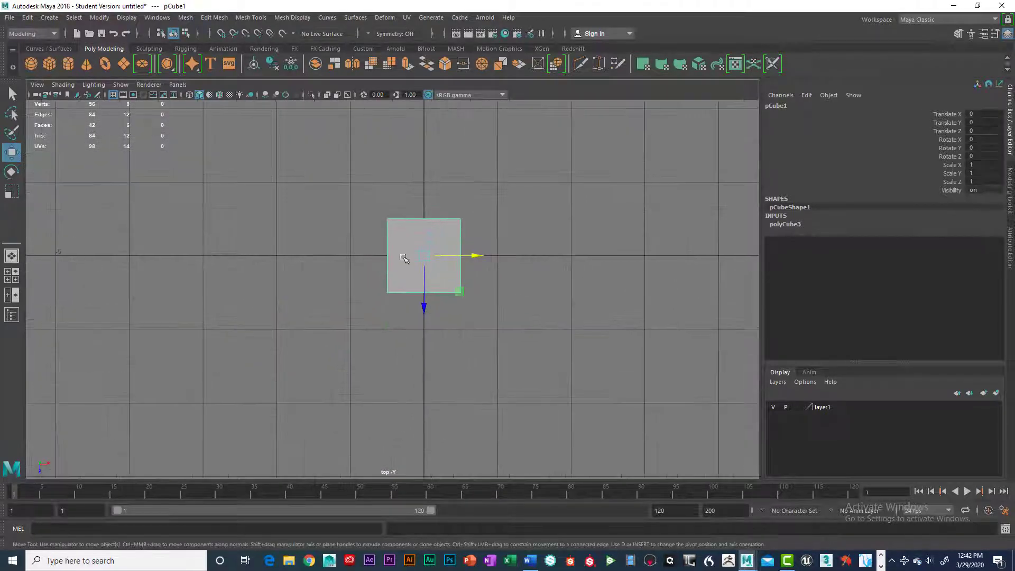
right_click(389, 288)
right_click_drag(389, 289, 388, 254)
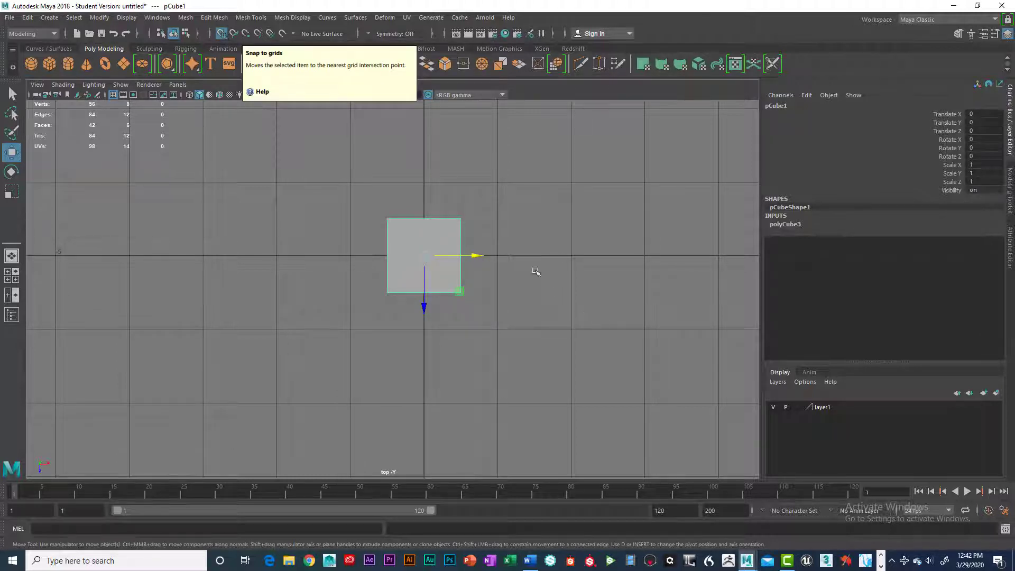
left_click(509, 224)
left_click(396, 222)
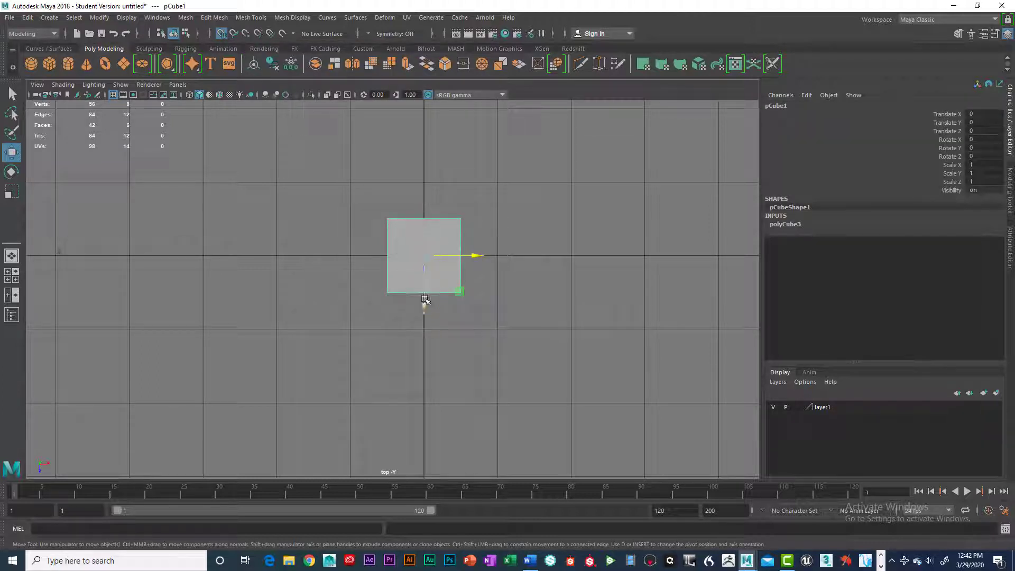
Step: Snap the cube's back vertices to Z -1 and its front vertices to Z 0 in the top view
right_click_drag(396, 220, 351, 220)
left_click_drag(351, 211, 484, 246)
left_click_drag(423, 270, 424, 235)
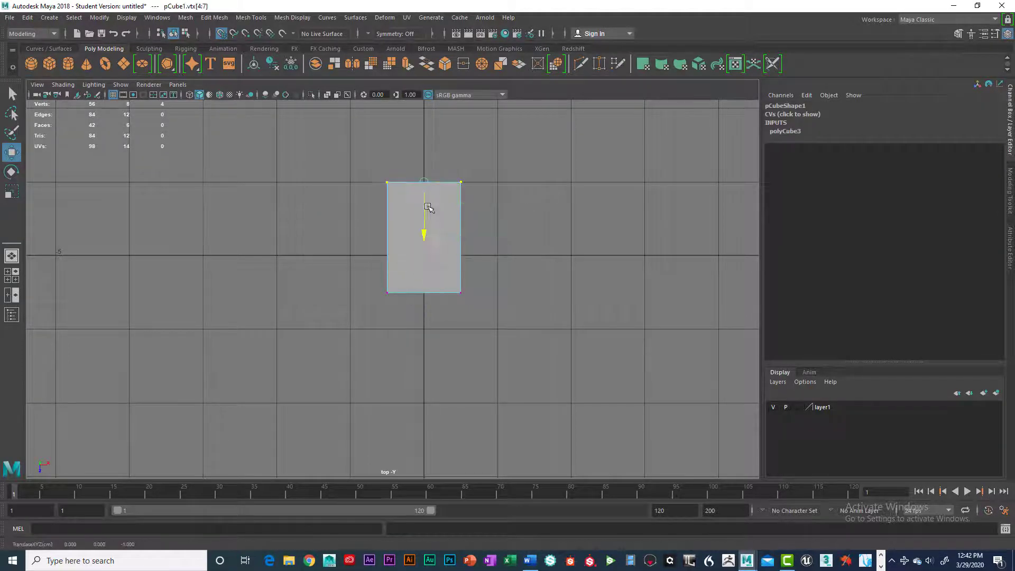
left_click_drag(356, 281, 482, 304)
left_click_drag(425, 326, 425, 289)
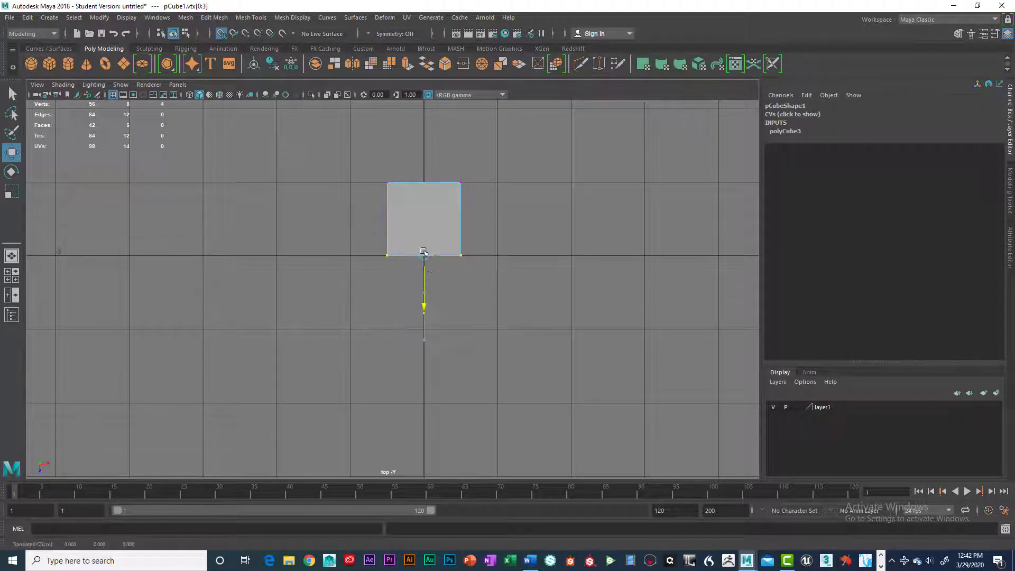
Step: Snap the cube's left vertices to X 0 and its right vertices to X 8 on the grid
left_click_drag(341, 210, 425, 296)
left_click_drag(437, 225, 474, 219)
scroll(576, 287, "down", 8)
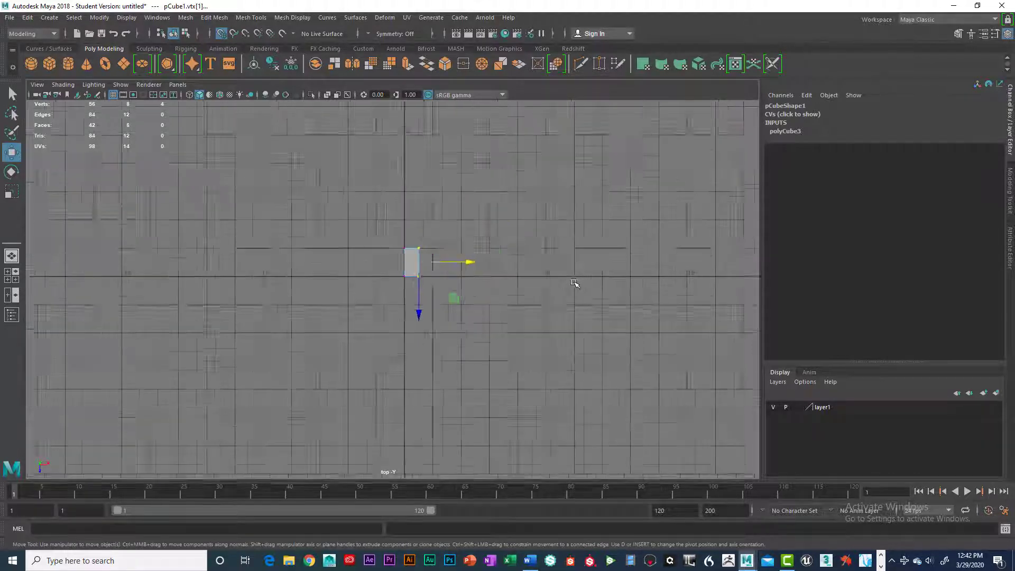
left_click(409, 271)
left_click_drag(460, 275, 549, 272)
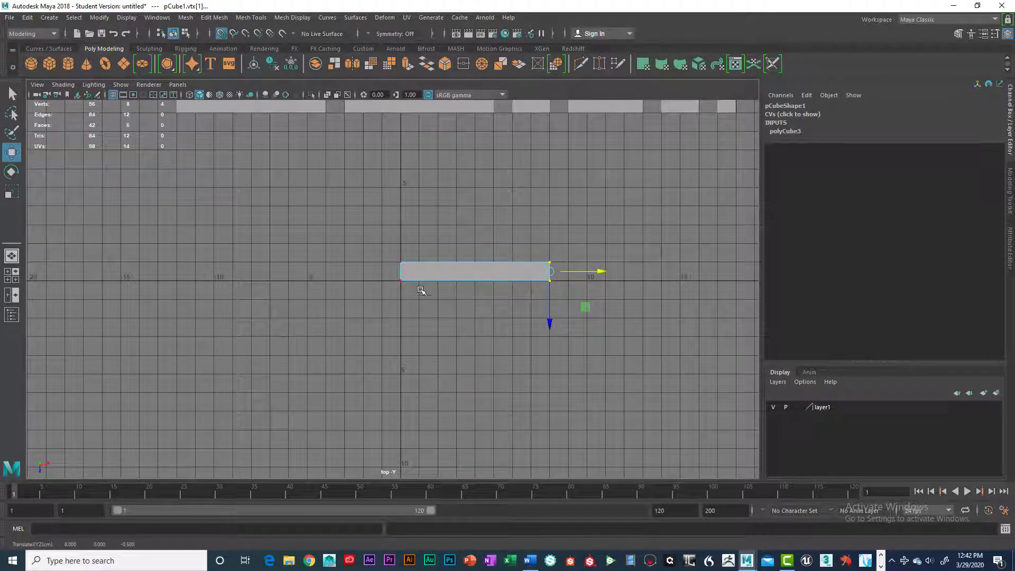
Step: Snap the box's bottom vertices up to the ground line at Y 0 in the front view and return to perspective
key("space")
key("space")
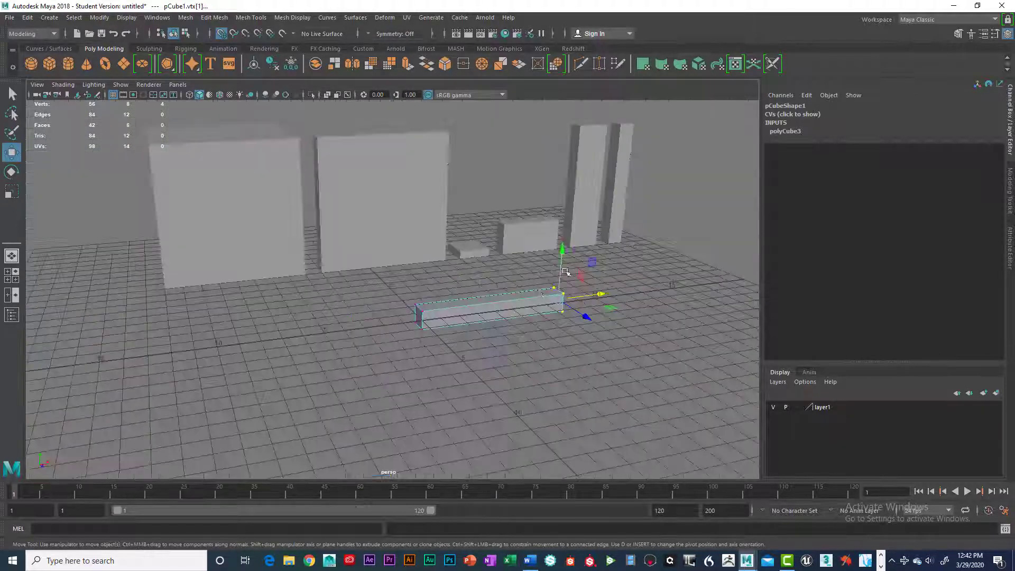
left_click_drag(529, 288, 571, 303, "alt")
scroll(571, 304, "up", 6)
middle_click_drag(570, 309, 533, 279, "alt")
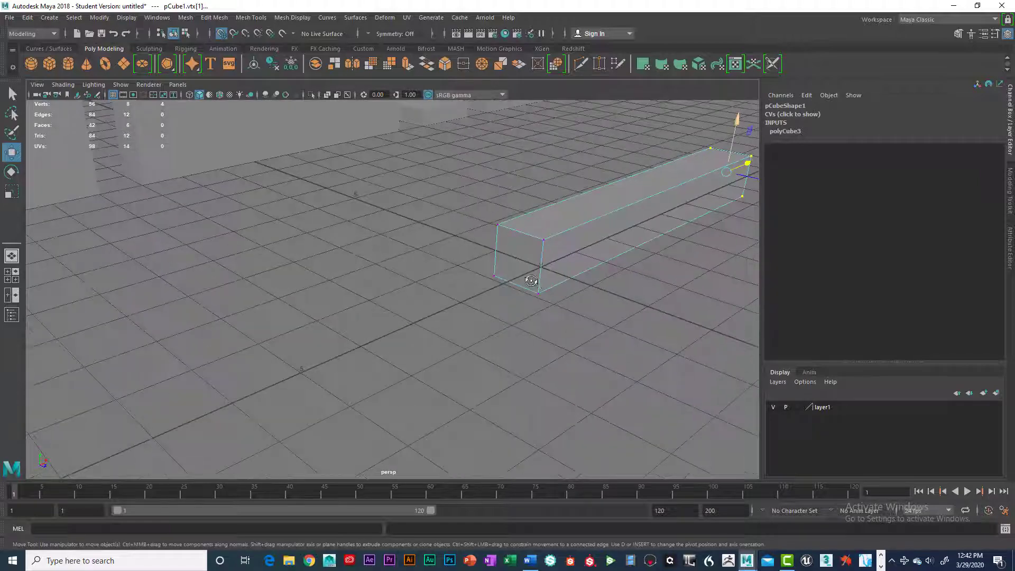
left_click_drag(532, 279, 460, 243, "alt")
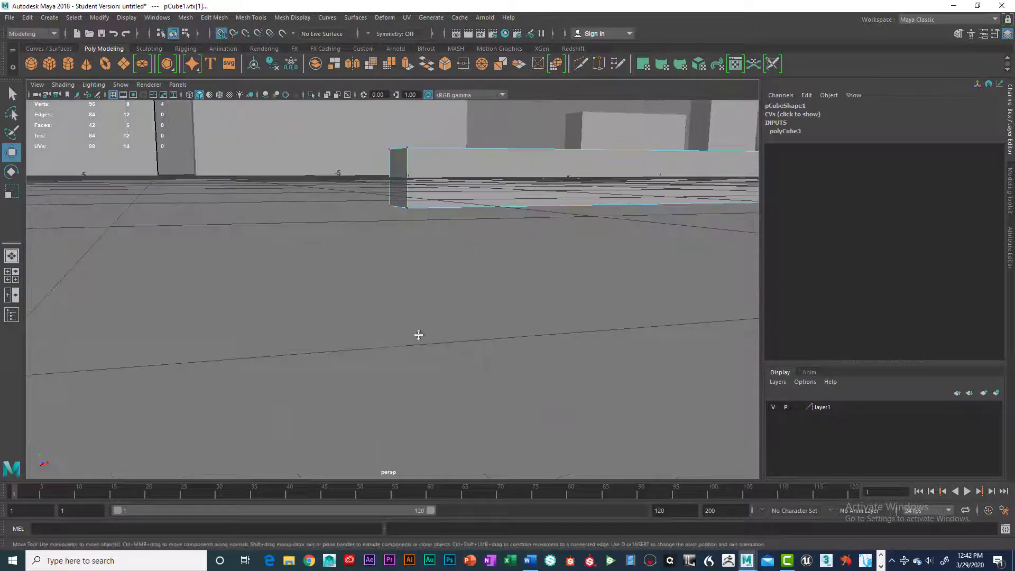
key("space")
key("space")
middle_click_drag(392, 416, 406, 350, "alt")
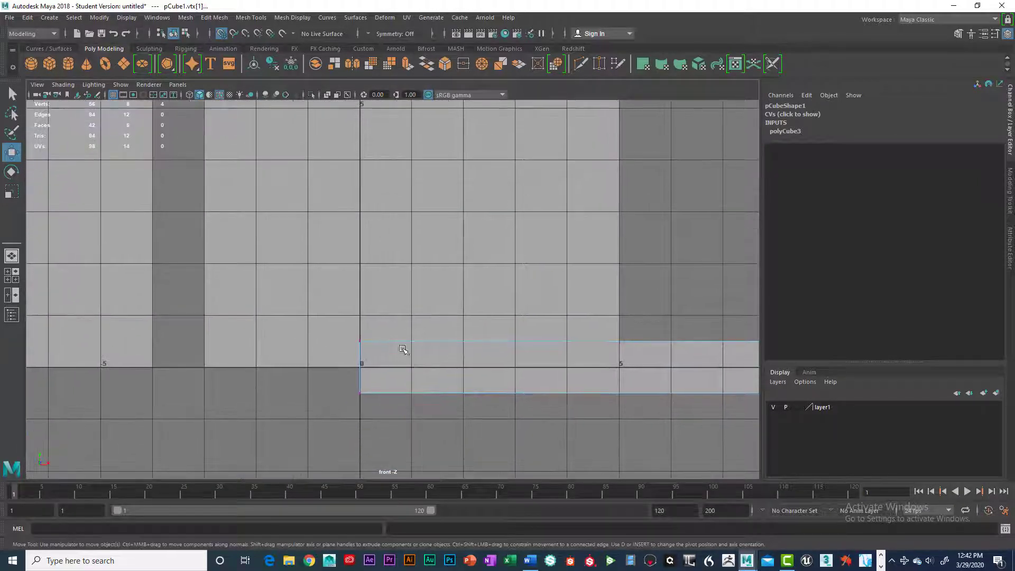
scroll(434, 383, "down", 6)
middle_click_drag(344, 373, 304, 380, "alt")
left_click_drag(303, 386, 595, 340)
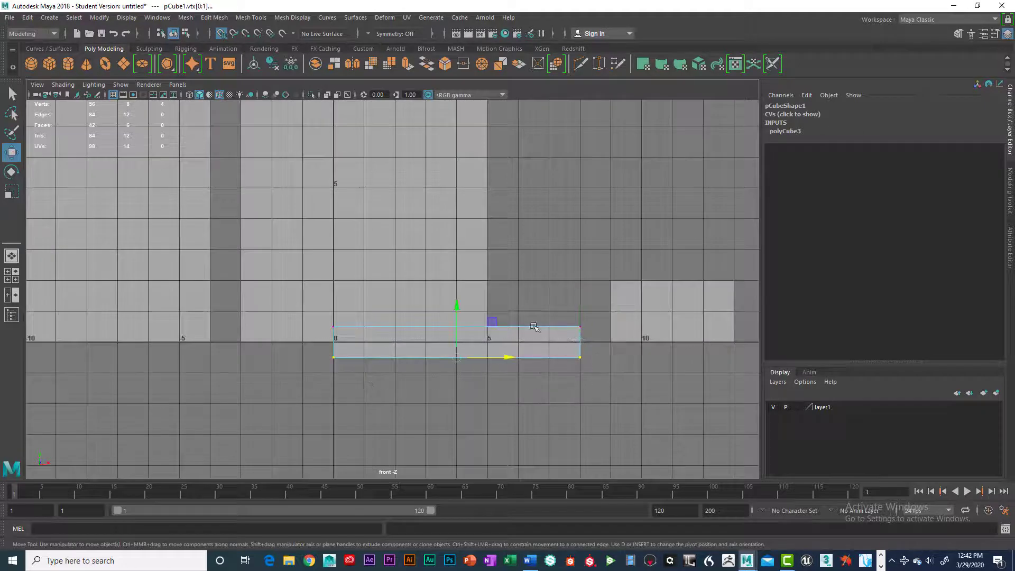
mouse_move(454, 349)
left_mouse_down()
mouse_move(454, 303)
mouse_move(455, 333)
left_mouse_up()
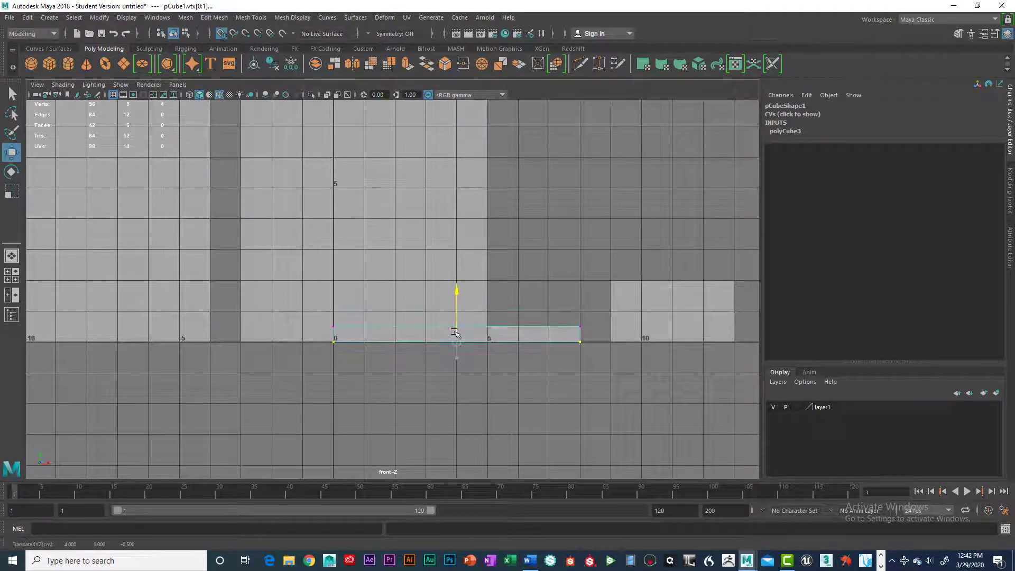
key("space")
key("space")
left_click_drag(600, 242, 474, 319, "alt")
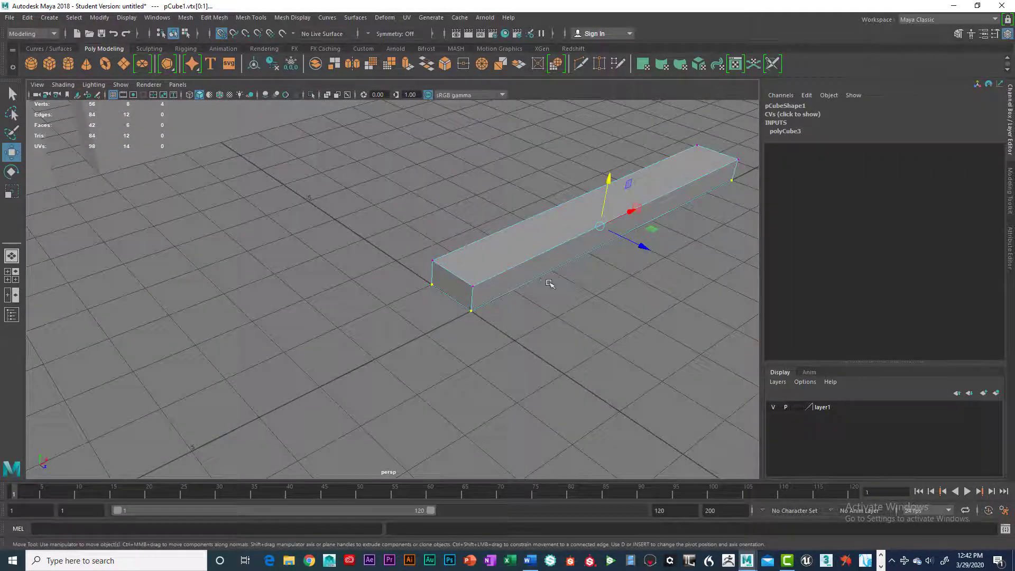
middle_click_drag(550, 284, 487, 304, "alt")
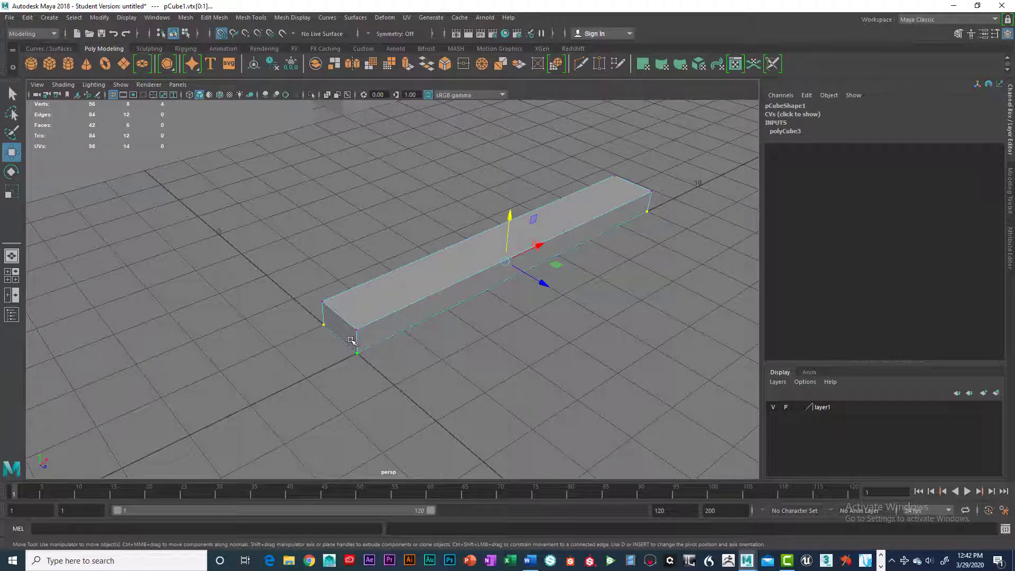
Step: Snap the box's top vertices up to Y 8 in the front view and return to the perspective view
left_click_drag(383, 341, 405, 303, "alt")
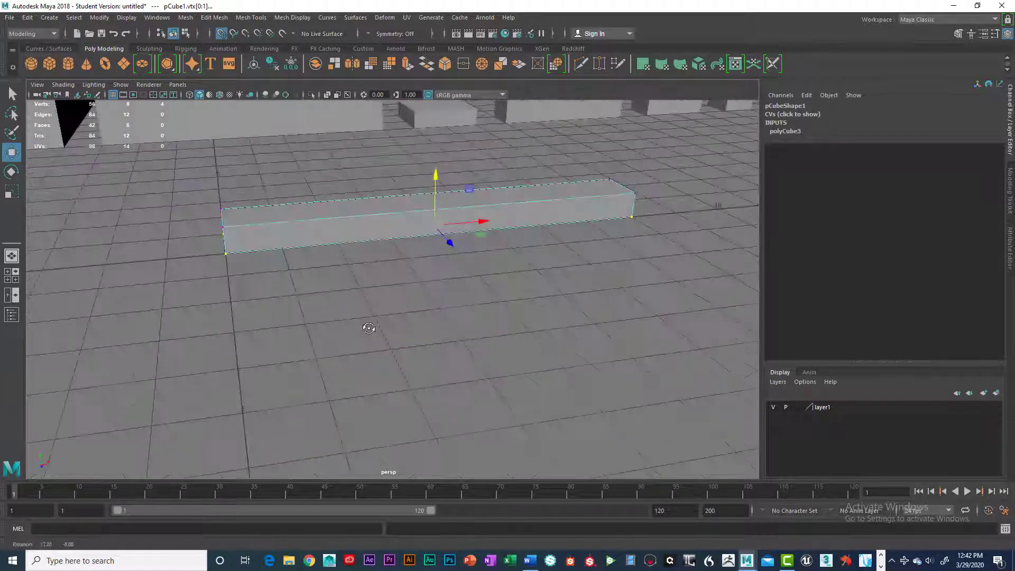
key("space")
key("space")
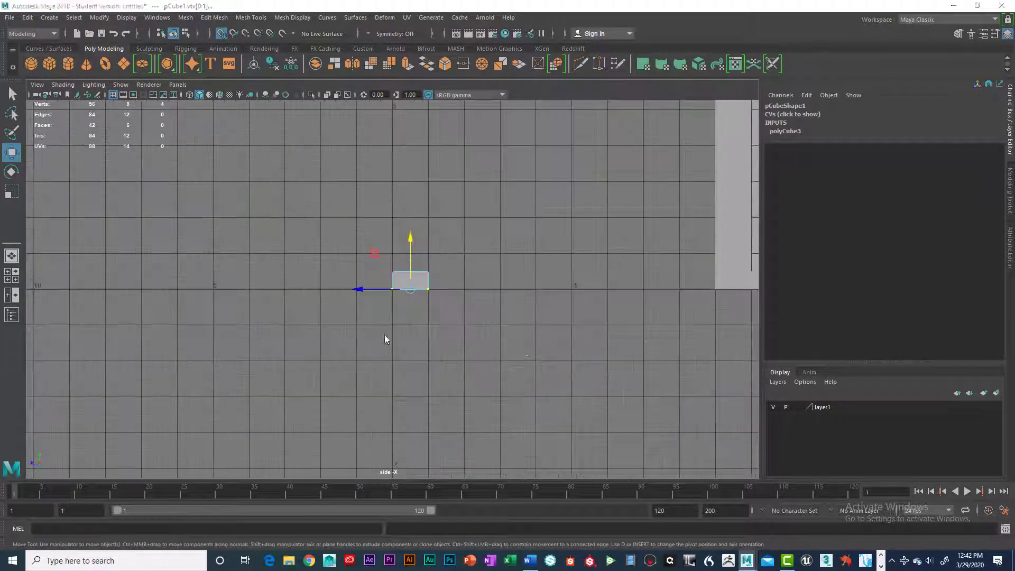
key("space")
key("space")
left_click_drag(332, 299, 555, 325)
left_click_drag(449, 270, 436, 160)
scroll(475, 271, "down", 2)
scroll(444, 212, "down", 1)
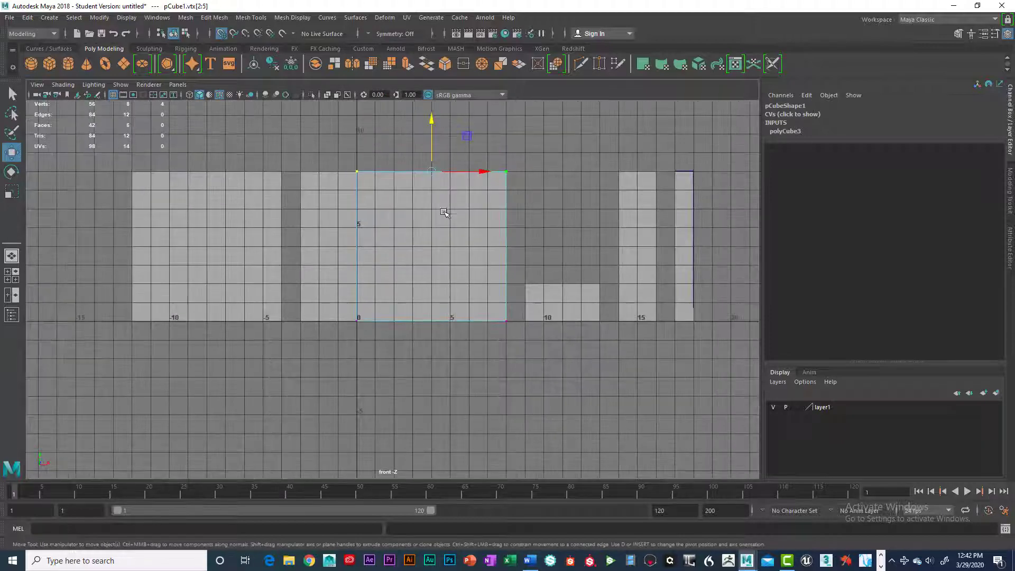
key("space")
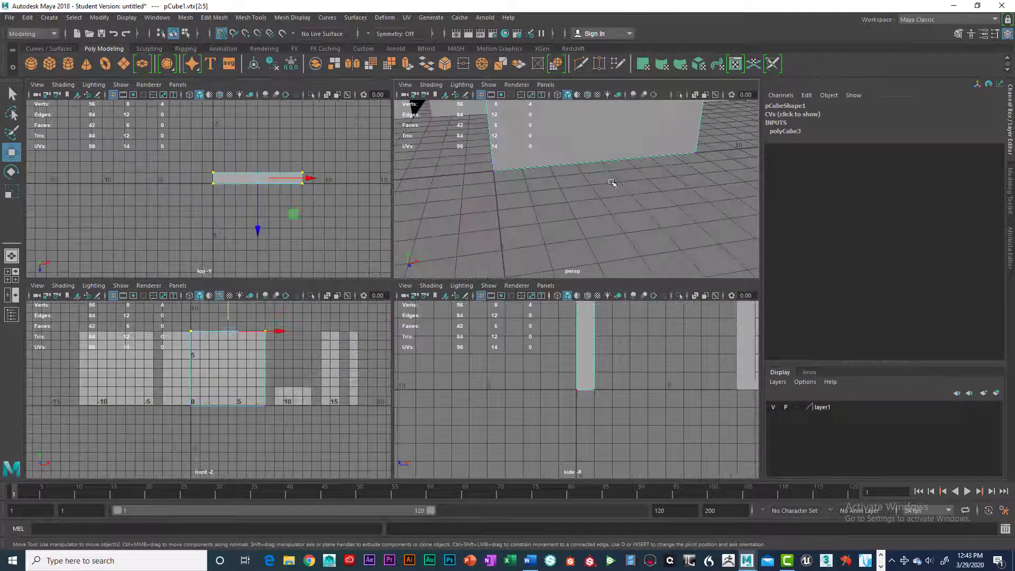
key("space")
Step: Switch the wall from vertex mode back to object mode and frame its bottom corner at the origin
right_click_drag(593, 207, 521, 204, "alt")
middle_click_drag(521, 204, 486, 257, "alt")
left_click_drag(486, 257, 458, 252, "alt")
right_click_drag(453, 247, 443, 314)
left_click_drag(443, 314, 456, 347, "alt")
scroll(480, 312, "up", 10)
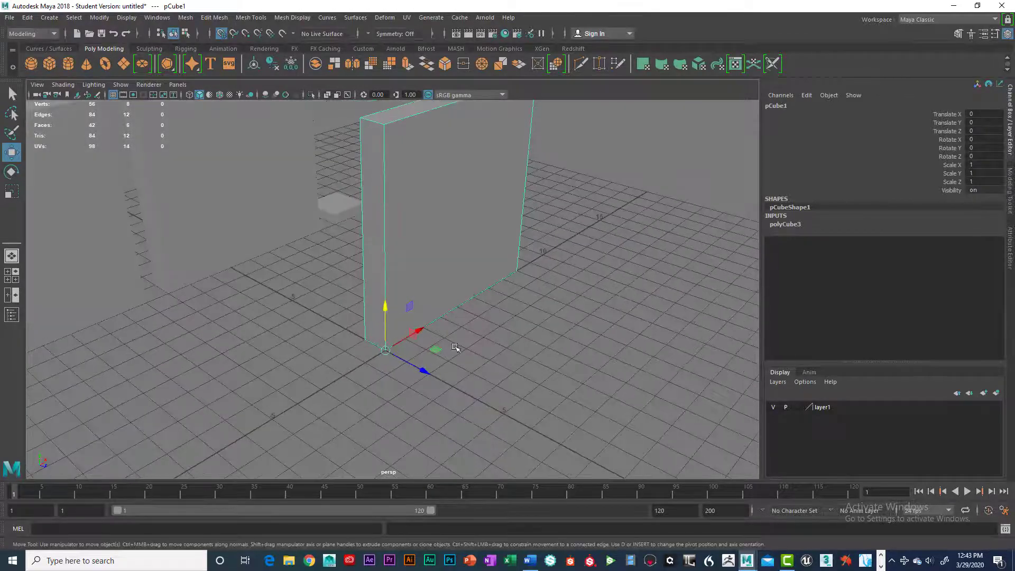
Step: Move the wall's pivot along Z to its back bottom corner at Z -1 with grid snapping
key("d")
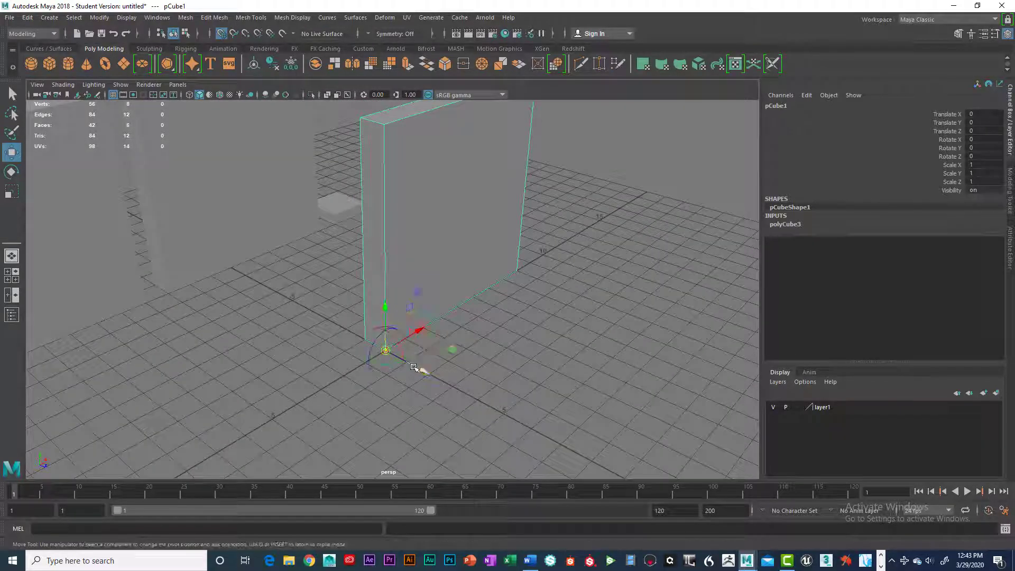
left_click_drag(414, 367, 414, 368)
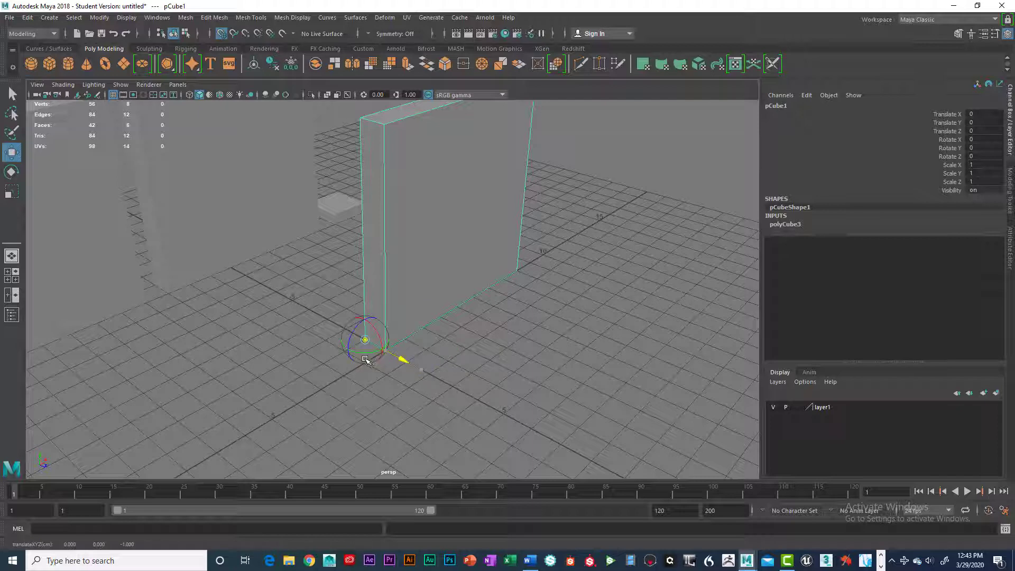
key("d")
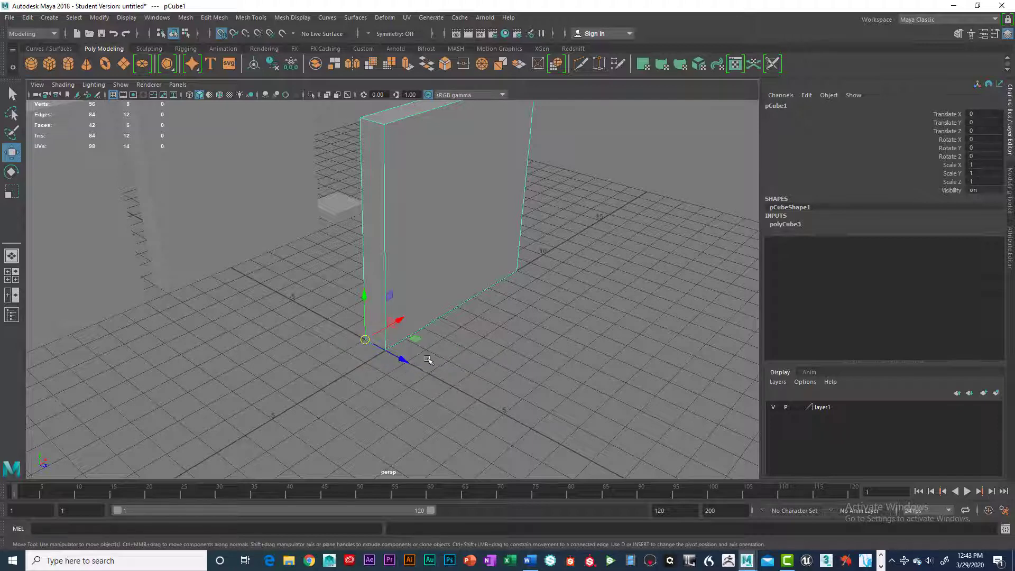
Step: Vertex-snap the wall's pivot onto its front bottom corner at the origin
left_click_drag(403, 356, 515, 329, "alt")
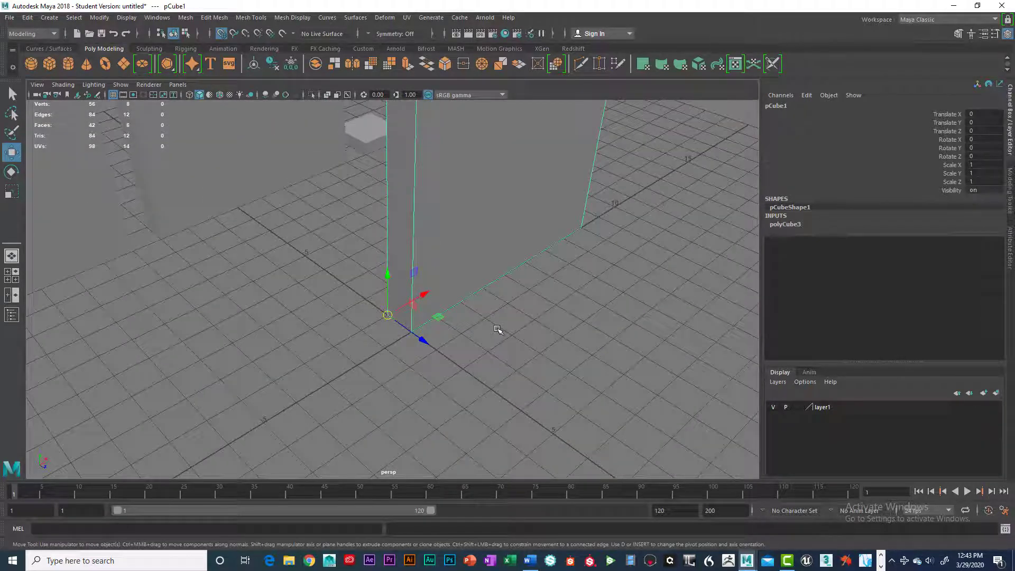
key("d")
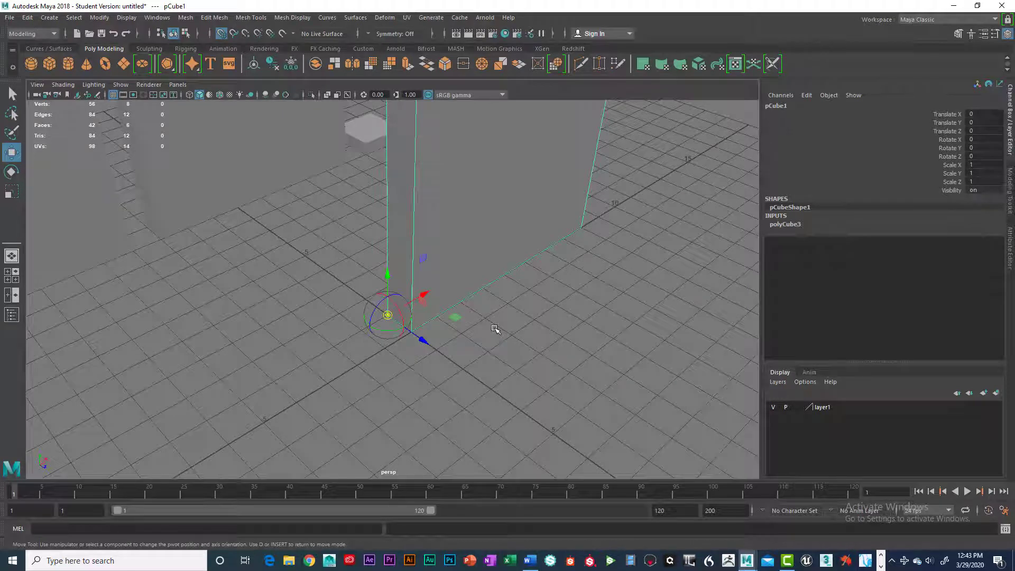
key("v")
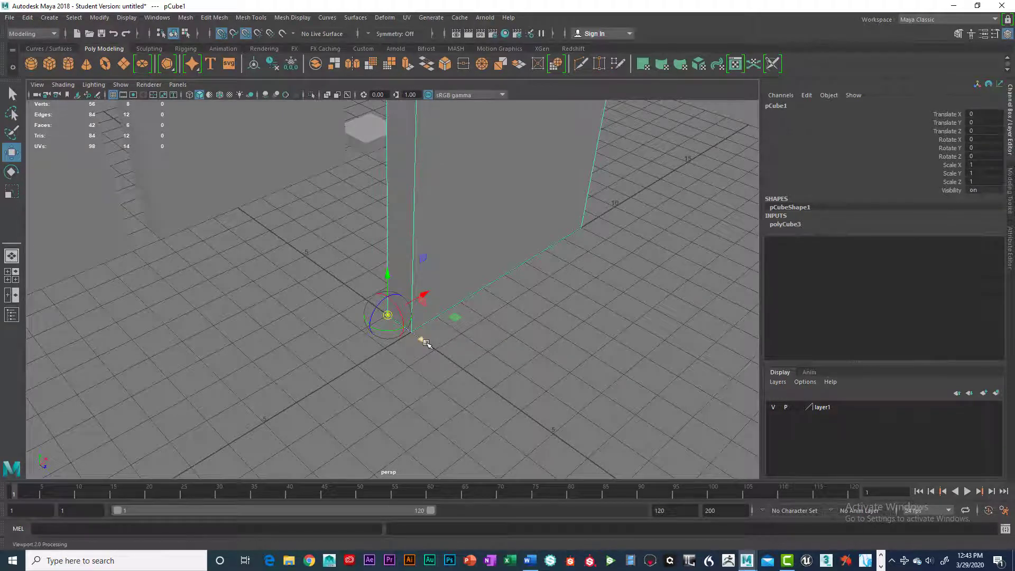
left_click_drag(380, 322, 431, 344)
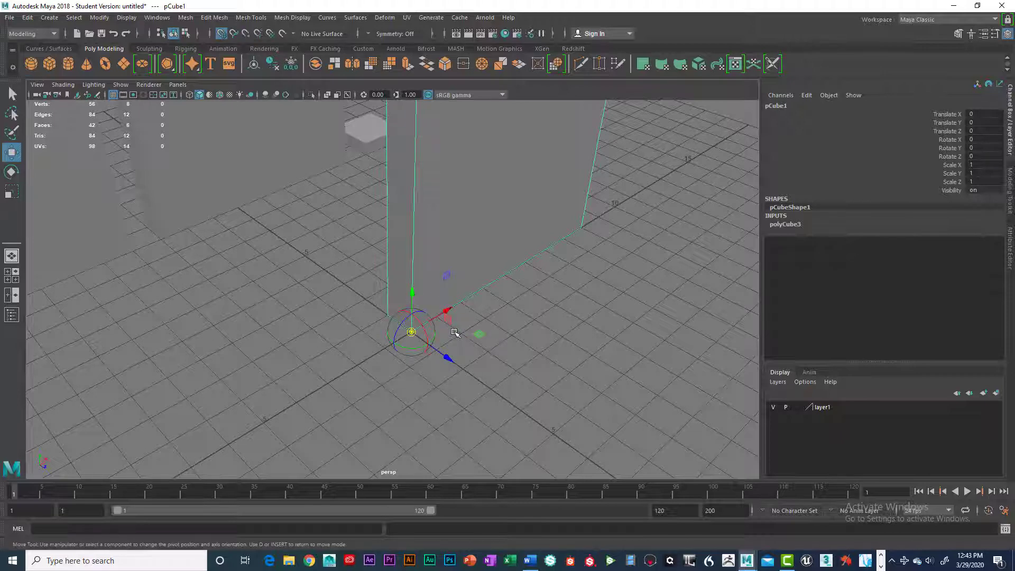
Step: Try vertex-snapping the pivot to the wall's far bottom corner, then restore it to the front corner at the origin
key("v")
left_click_drag(412, 333, 573, 253)
key("ctrl+z")
key("ctrl+z")
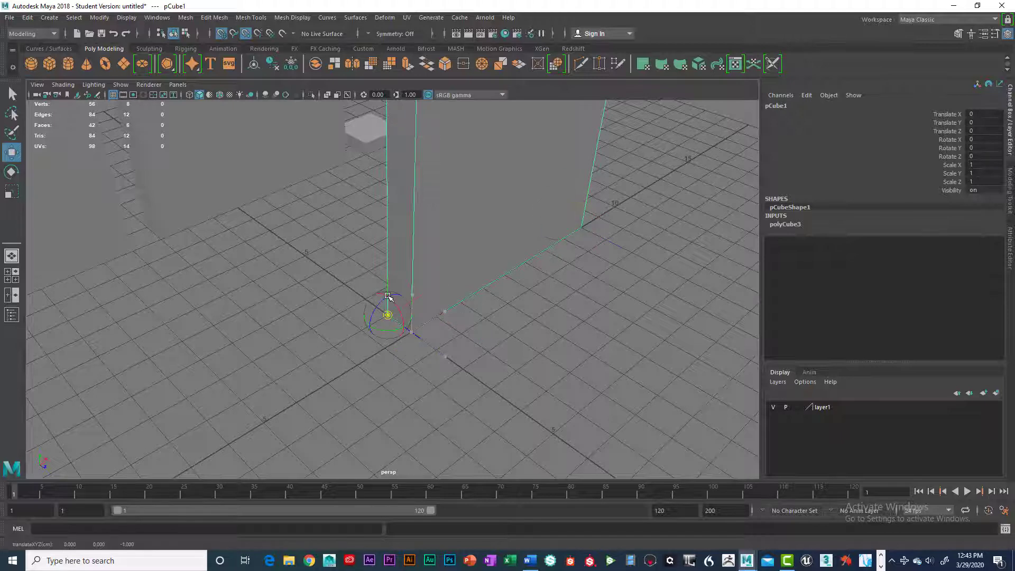
key("shift+z")
key("shift+z")
Step: Examine the wall's corner pivot and its placement on the grid from several angles
left_click_drag(580, 320, 431, 320, "alt")
scroll(410, 320, "down", 5)
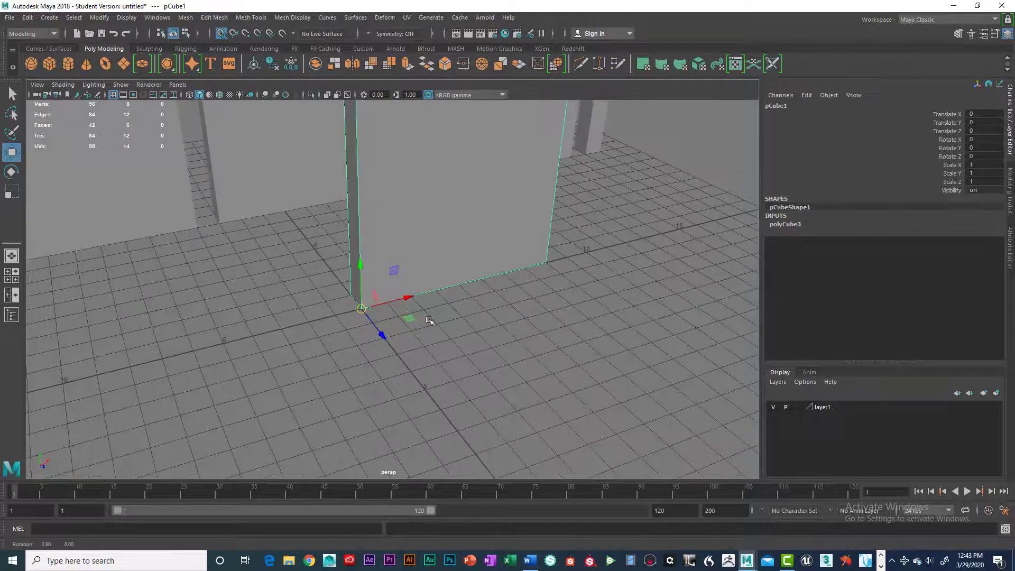
middle_click_drag(430, 319, 499, 342, "alt")
scroll(498, 342, "down", 5)
left_click_drag(434, 344, 494, 301, "alt")
left_click(460, 288)
left_click(453, 290)
left_click(484, 303)
left_click(512, 255)
left_click(530, 238)
left_click(492, 317)
scroll(493, 339, "up", 5)
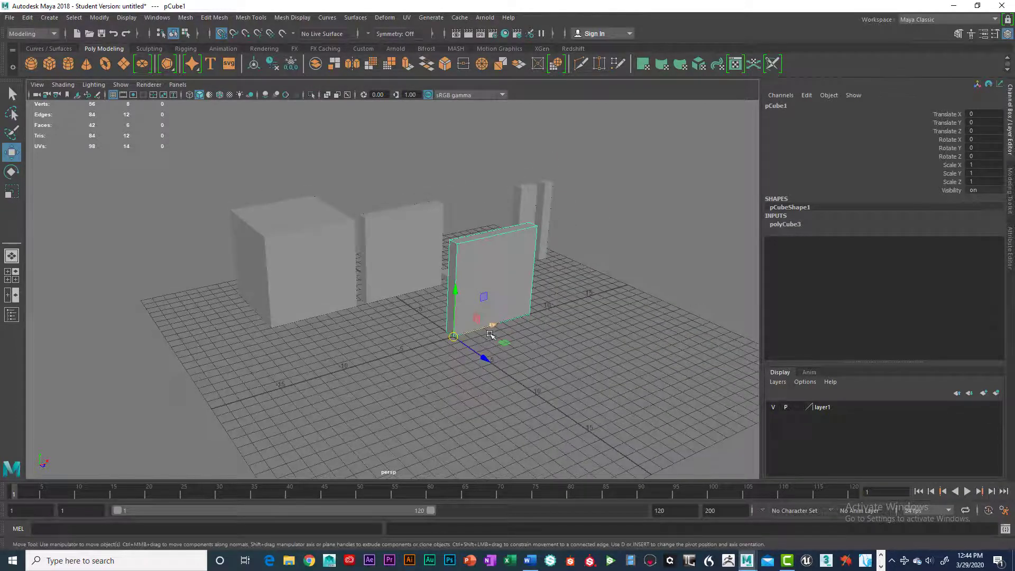
scroll(493, 338, "up", 4)
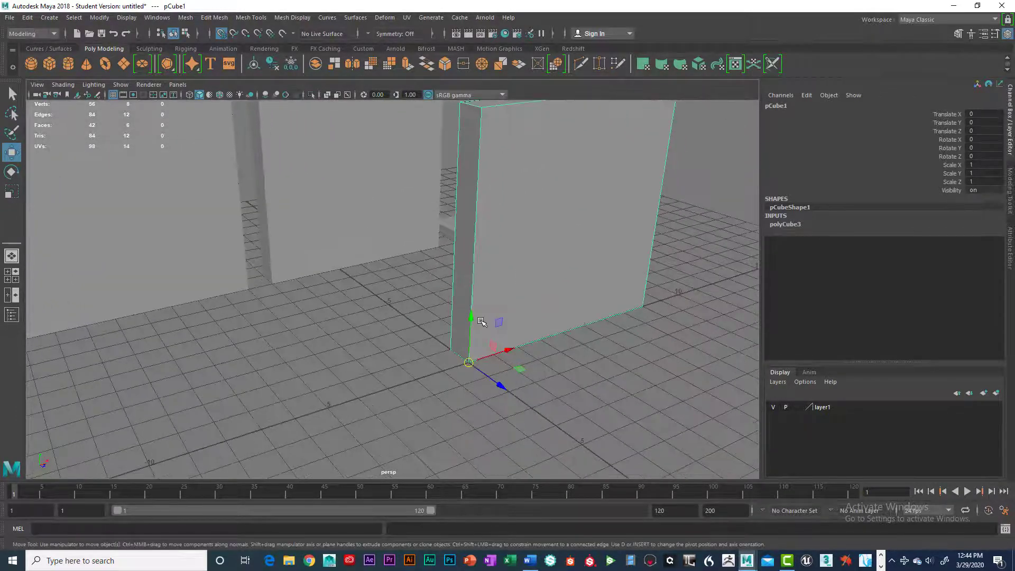
Step: Try rotating the wall about the Y axis around its corner pivot, and undo the rotation
key("r")
key("e")
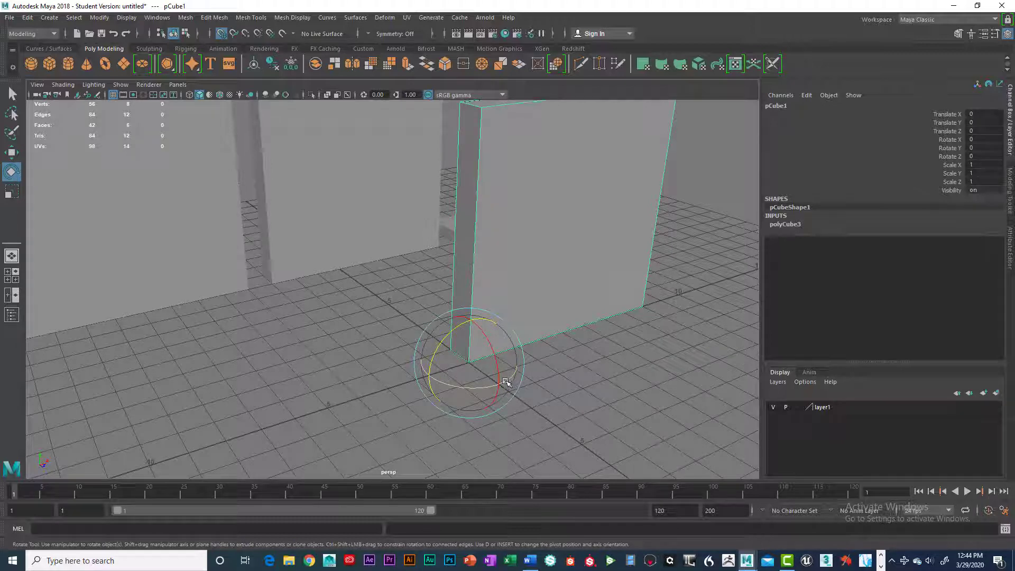
left_click_drag(506, 381, 449, 401)
key("ctrl+z")
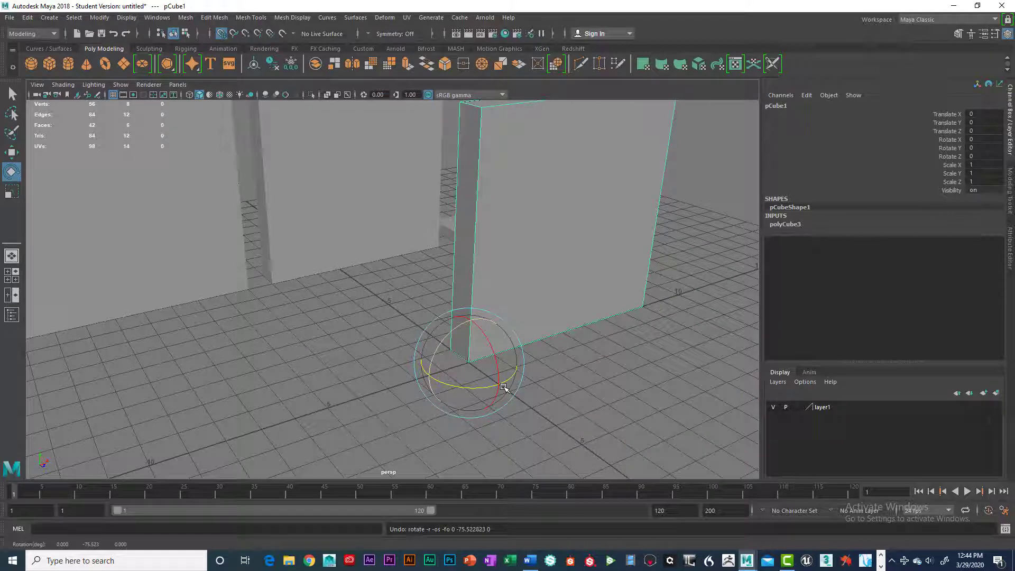
key("w")
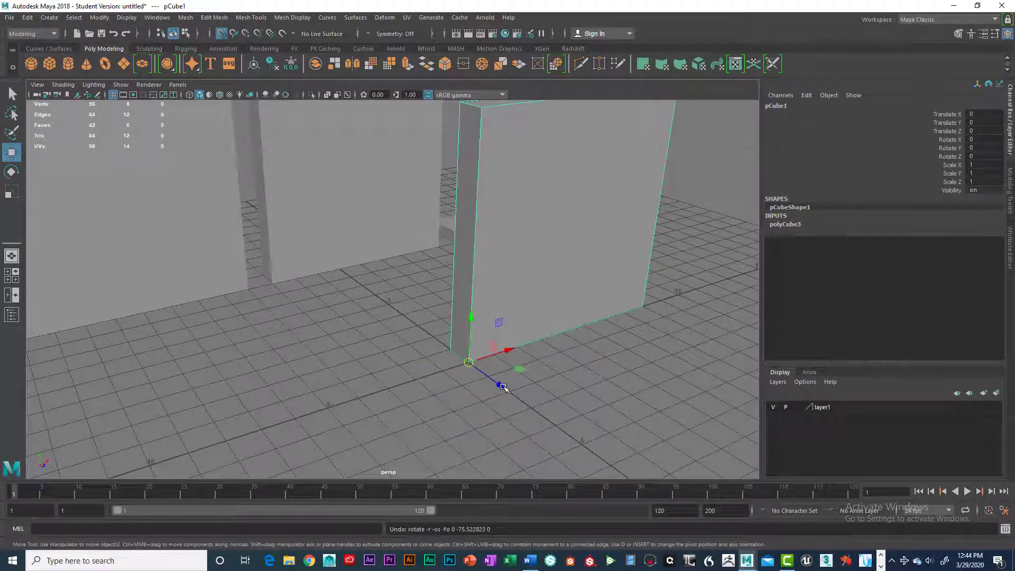
Step: Duplicate the wall, move the copy to Z 1 and rotate it about -90 degrees around Y
key("ctrl+d")
mouse_move(500, 388)
left_mouse_down()
mouse_move(524, 395)
mouse_move(488, 376)
left_mouse_up()
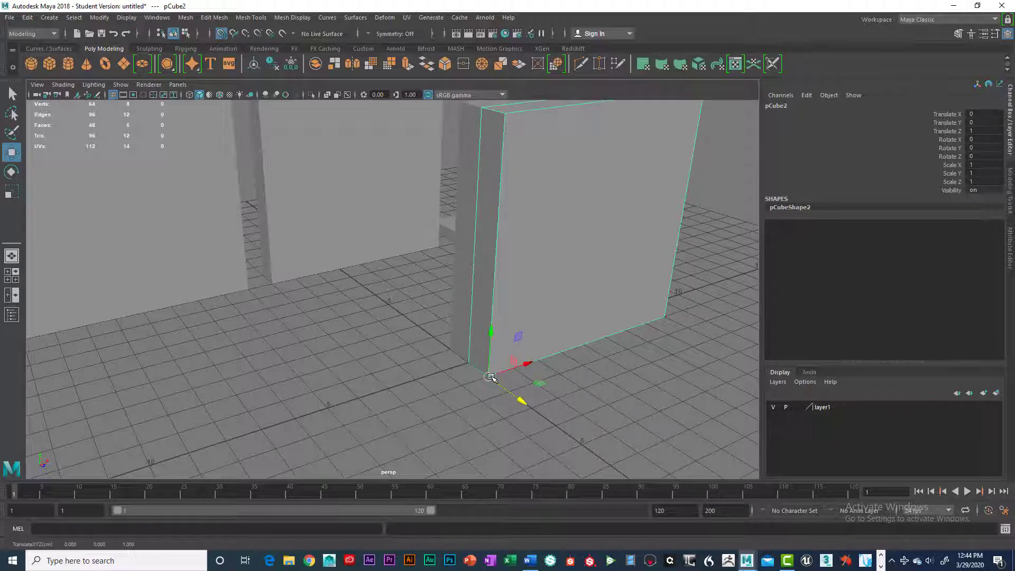
key("e")
left_click_drag(506, 403, 486, 358)
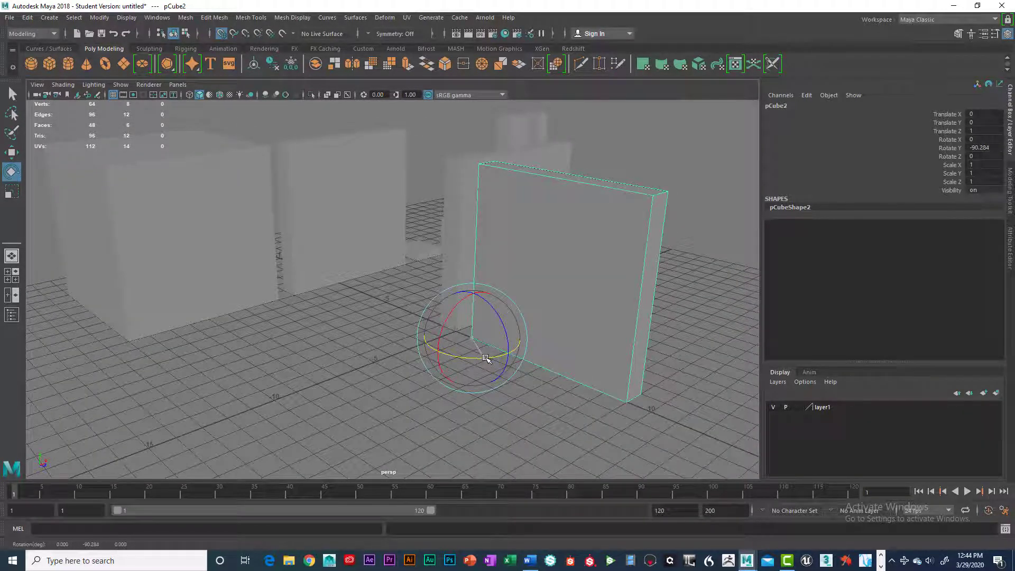
Step: Try sliding the rotated copy along the grid, and undo back to the single original wall
key("w")
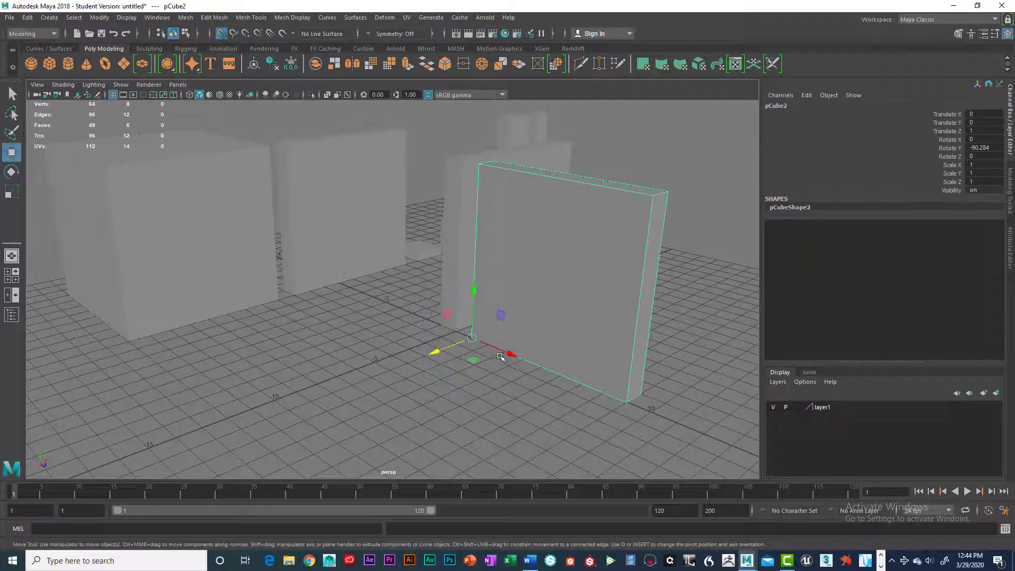
left_click_drag(511, 354, 437, 361)
key("ctrl+z")
key("ctrl+z")
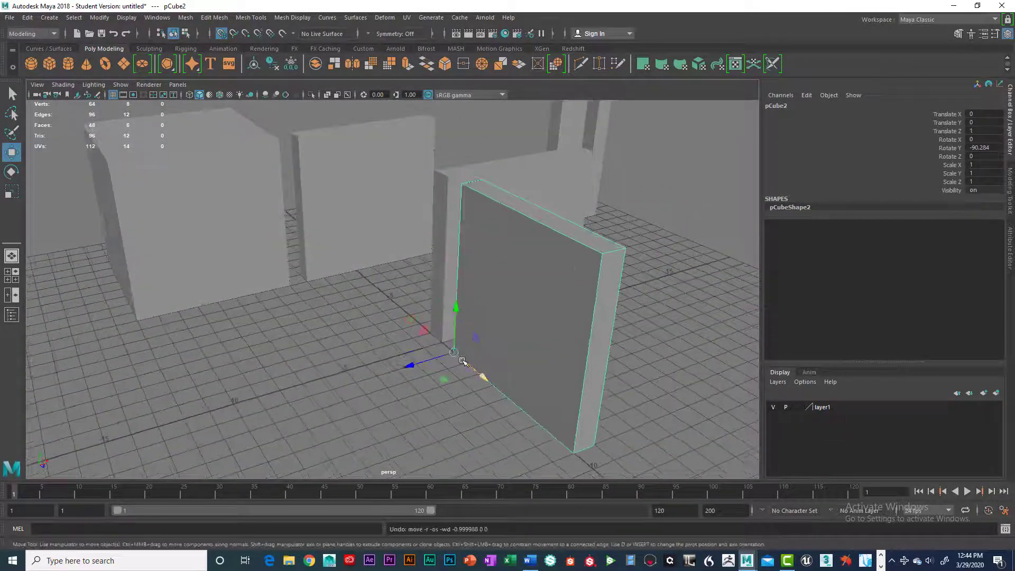
key("ctrl+z")
left_click(470, 330)
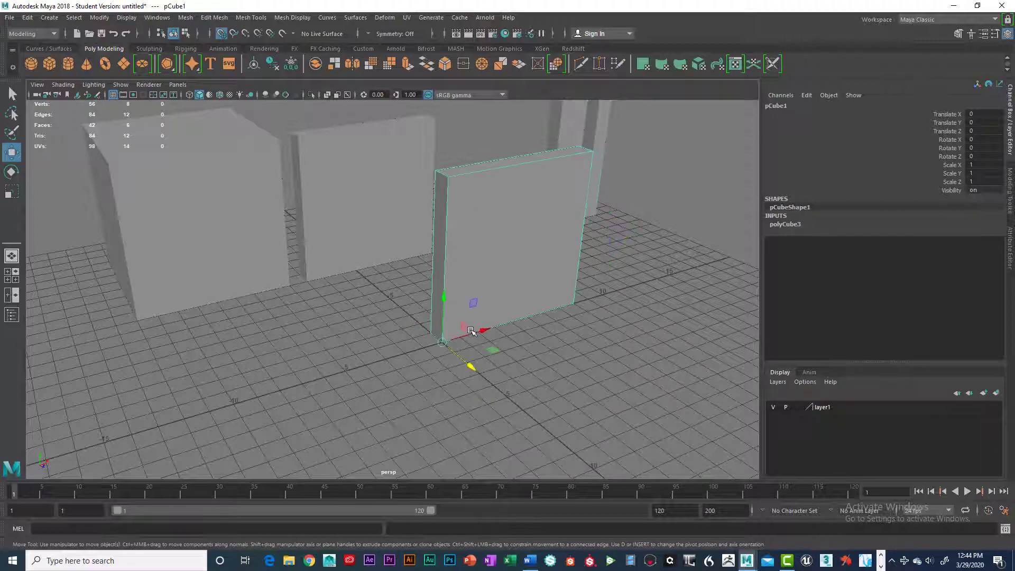
Step: Try moving the wall in grid steps to X 1 and Z -2, and undo the moves
left_click_drag(471, 334, 492, 323, "alt")
scroll(502, 338, "up", 3)
middle_click_drag(491, 323, 460, 334, "alt")
left_click_drag(509, 342, 456, 346, "alt")
scroll(500, 349, "down", 5)
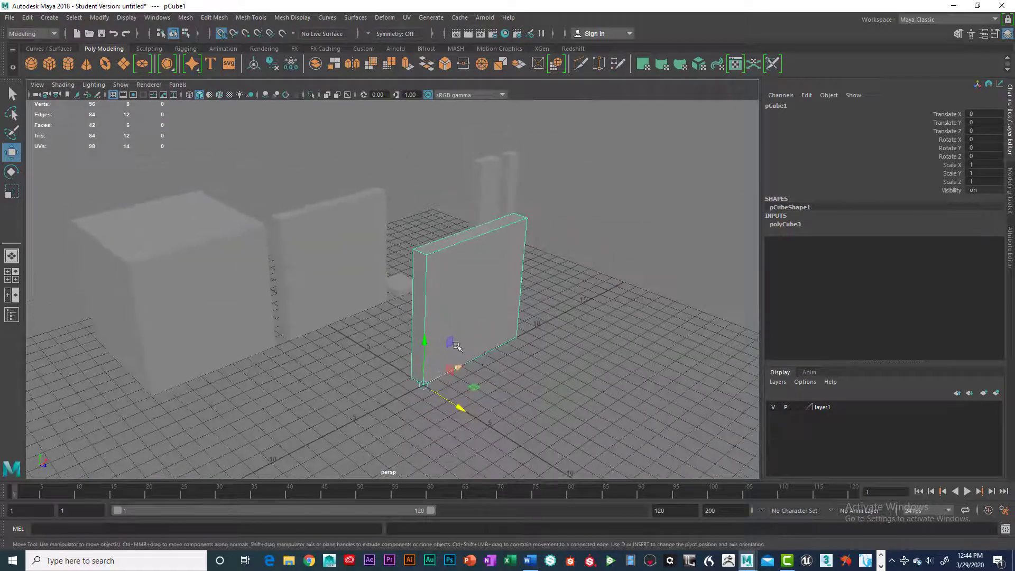
left_click(362, 273)
left_click_drag(515, 334, 512, 370, "alt")
left_click(508, 328)
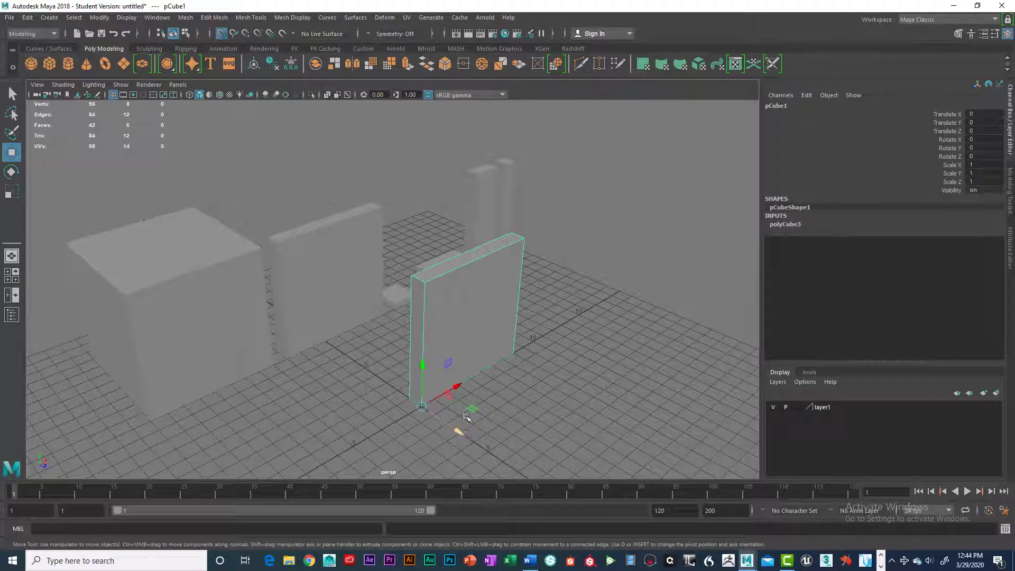
left_click_drag(463, 426, 380, 412)
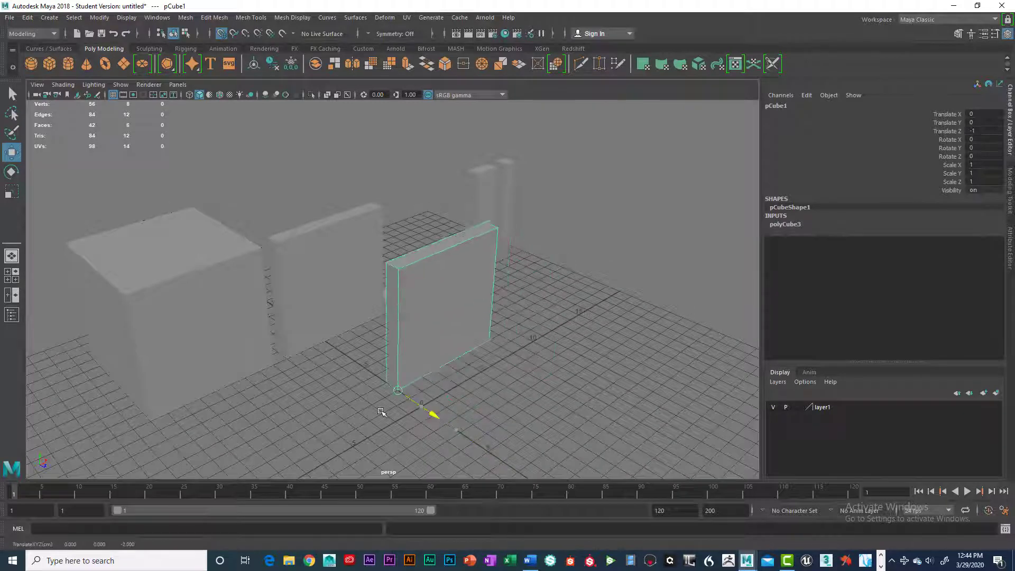
left_click_drag(439, 369, 415, 395)
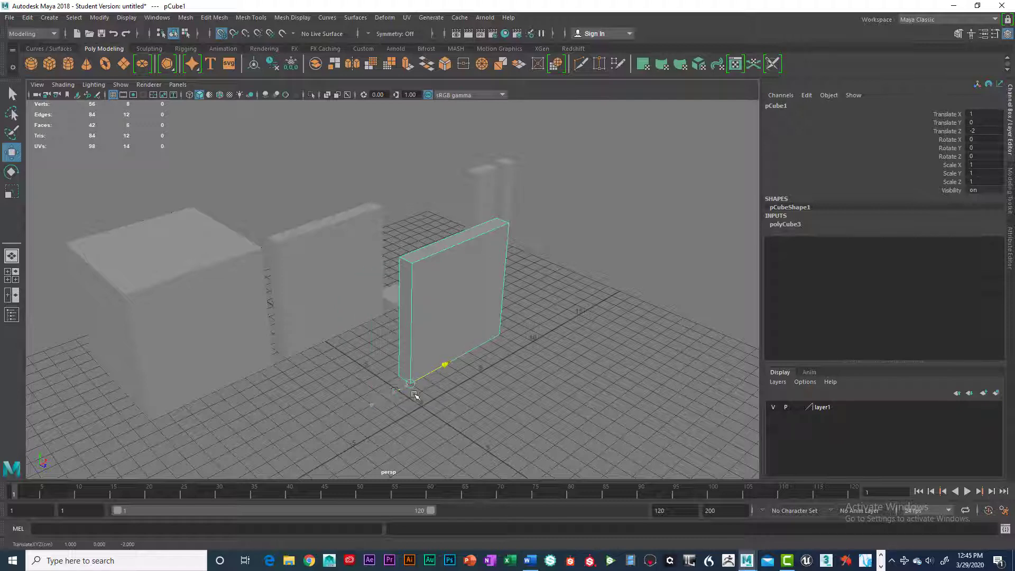
key("ctrl+z")
key("ctrl+z")
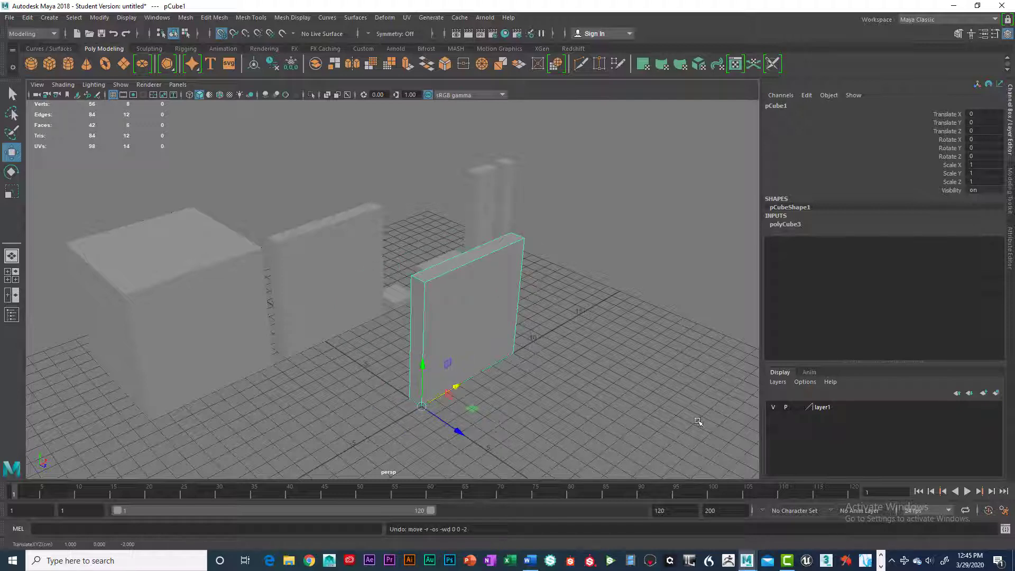
Step: Add the selected wall to a new display layer, hide that layer and clear the selection
left_click(996, 393)
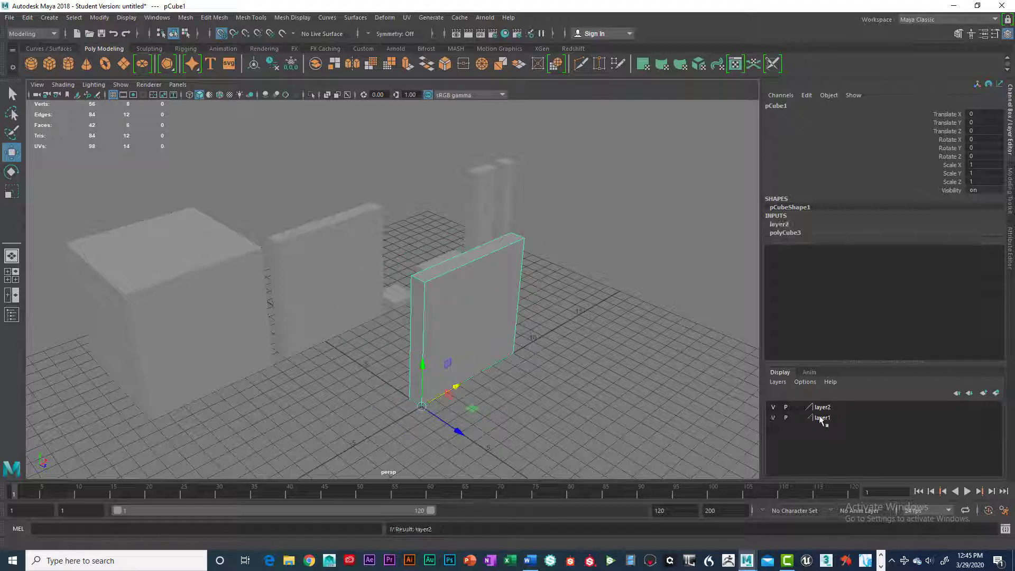
left_click(773, 407)
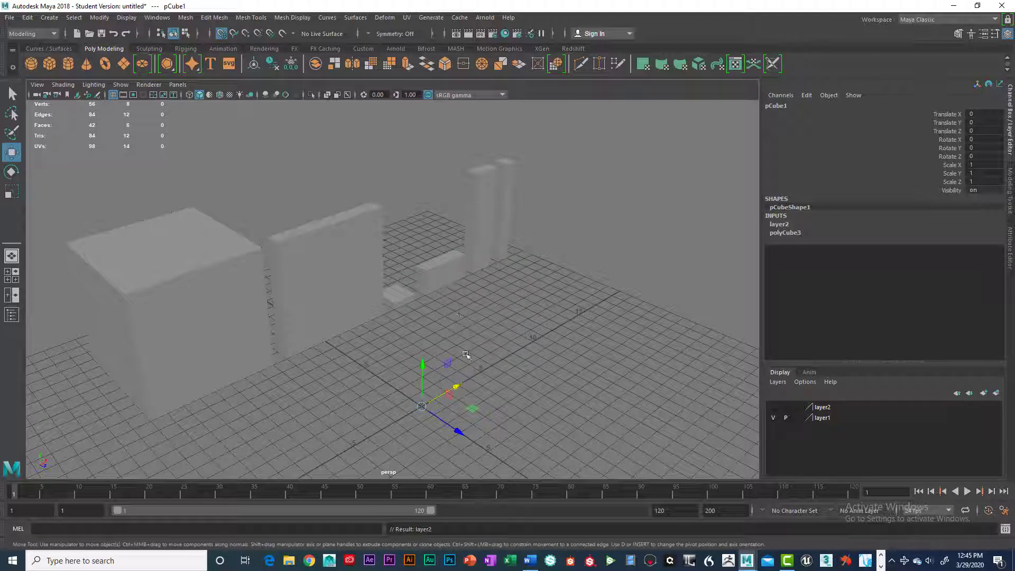
left_click(529, 336)
Step: Check the window block as a reference and create a new polygon cube at the origin
left_click_drag(517, 370, 490, 367, "alt")
scroll(508, 339, "up", 5)
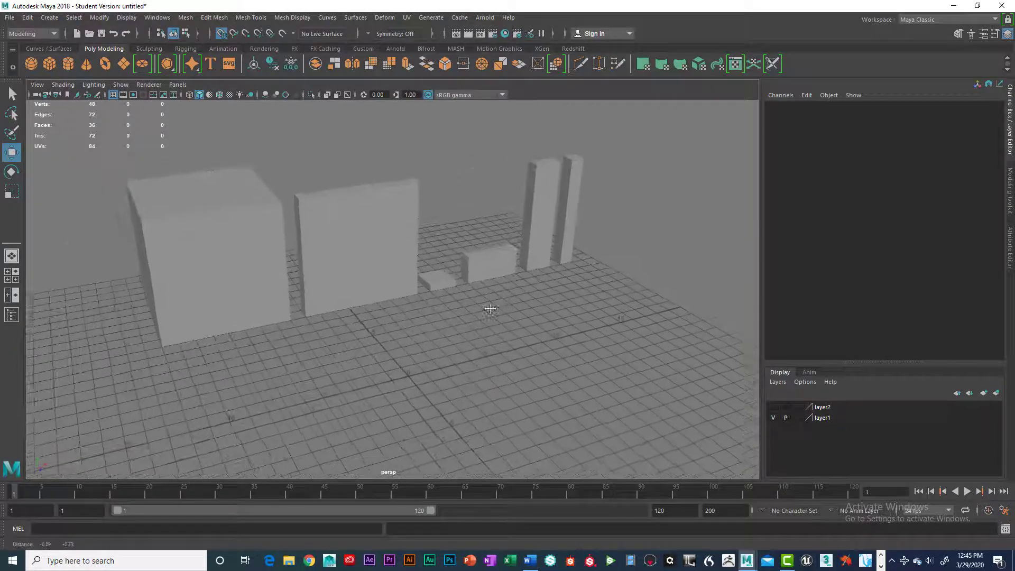
middle_click_drag(524, 310, 501, 322, "alt")
left_click_drag(500, 321, 497, 313, "alt")
left_click(509, 296)
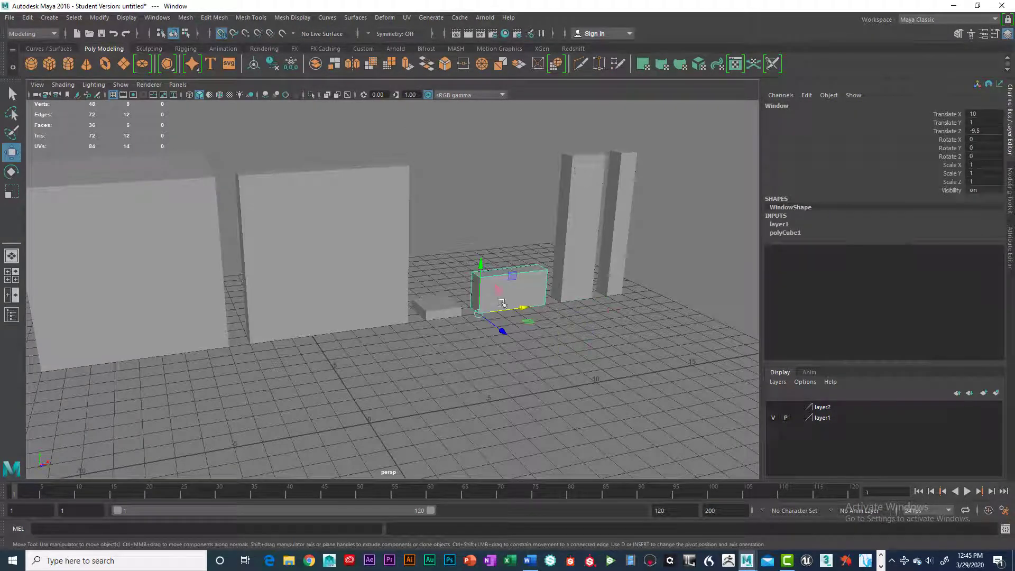
left_click_drag(479, 305, 494, 324, "alt")
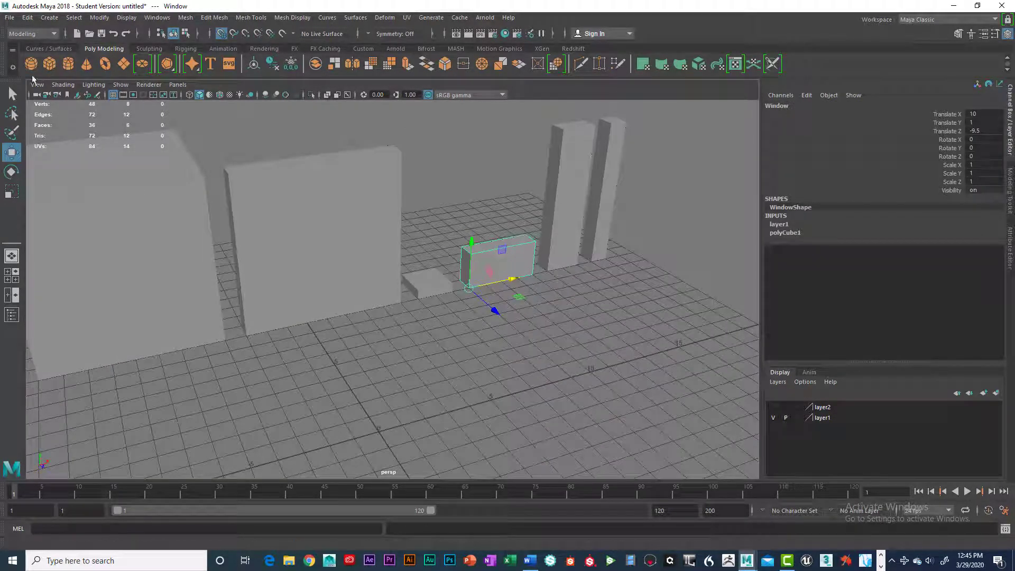
left_click(49, 62)
scroll(423, 335, "up", 3)
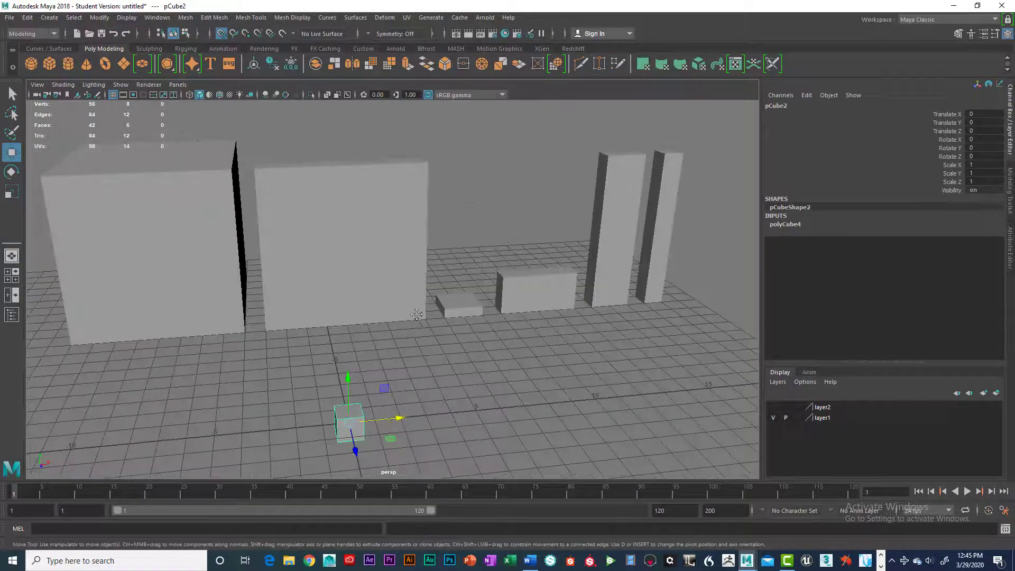
Step: Snap the new cube's side vertices to the grid in the front view so it spans X 0 to 1
key("space")
key("space")
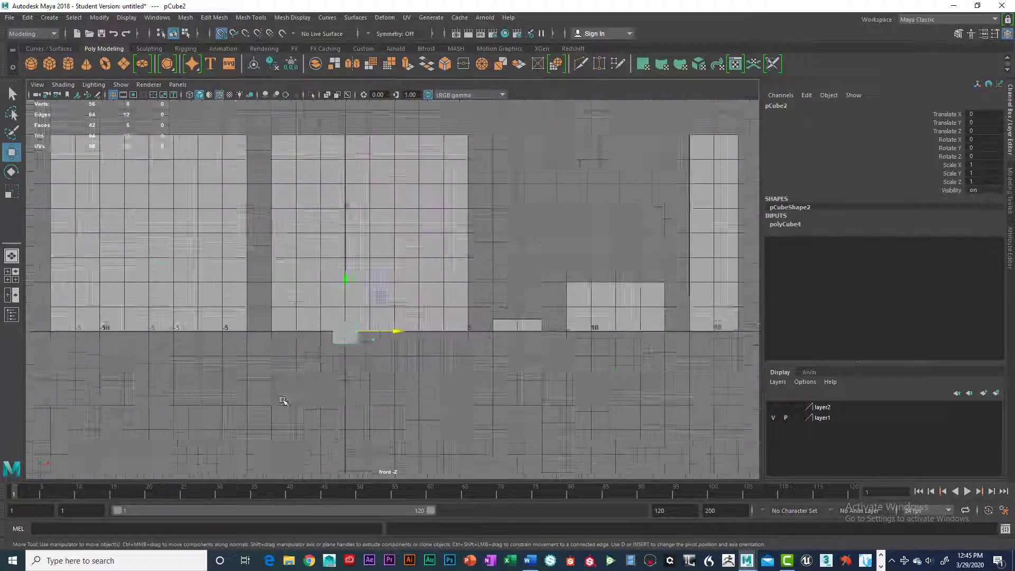
scroll(310, 407, "up", 3)
right_click(318, 391)
right_click_drag(315, 385, 268, 259)
left_click_drag(279, 316, 320, 363)
left_click_drag(323, 325, 303, 334)
left_click_drag(326, 395, 326, 396)
key("F8")
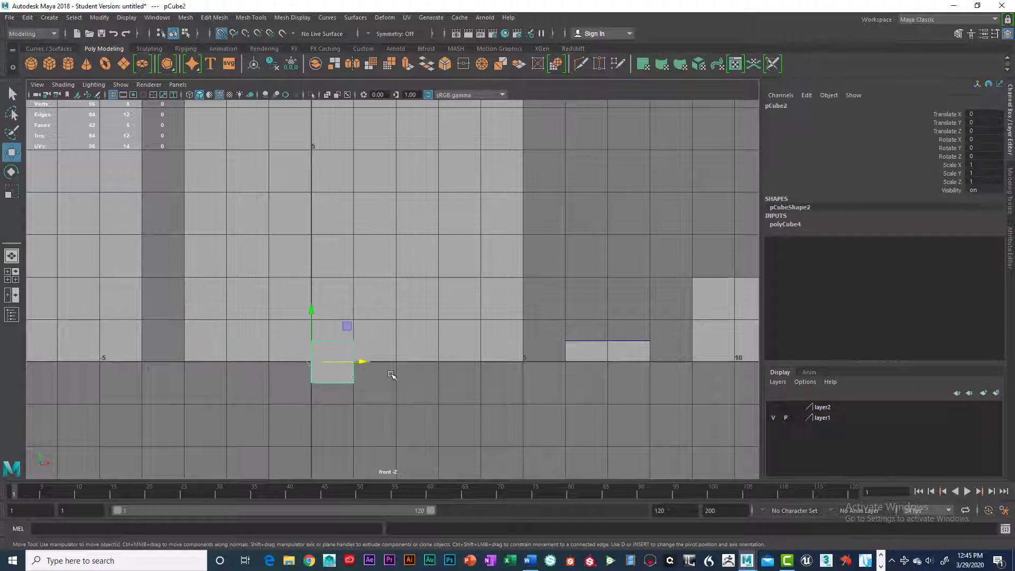
Step: Snap the cube's bottom vertices up to Y 0 and raise its top vertices to Y 2
right_click_drag(323, 378, 270, 268)
left_click_drag(272, 390, 382, 379)
left_click_drag(332, 338, 364, 350)
left_click_drag(333, 313, 331, 286)
scroll(434, 316, "down", 3)
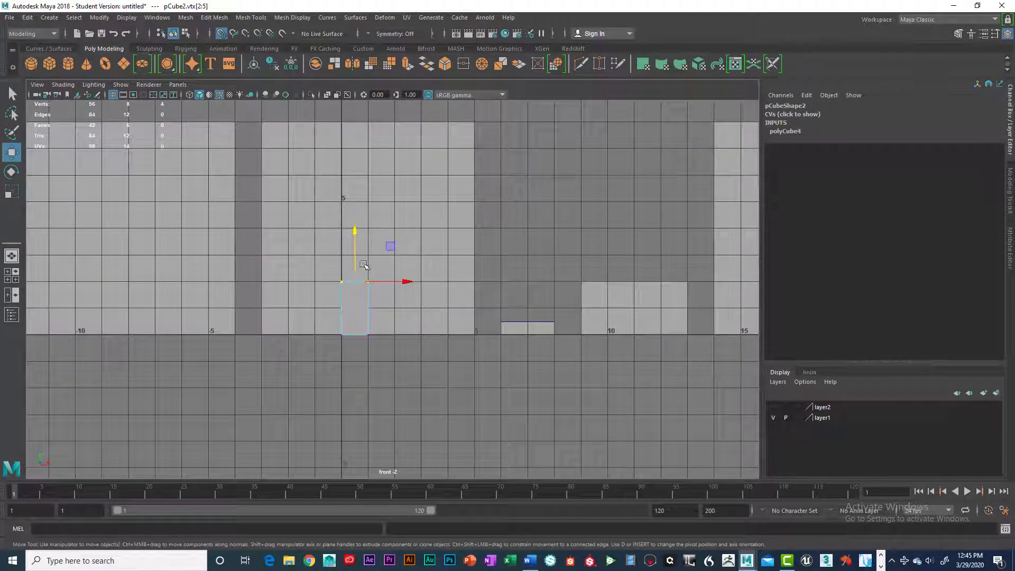
Step: Extend the cube's far-side vertices along the grid to X 4, and return the block to object mode
left_click_drag(364, 264, 403, 351)
left_click_drag(419, 308, 469, 318)
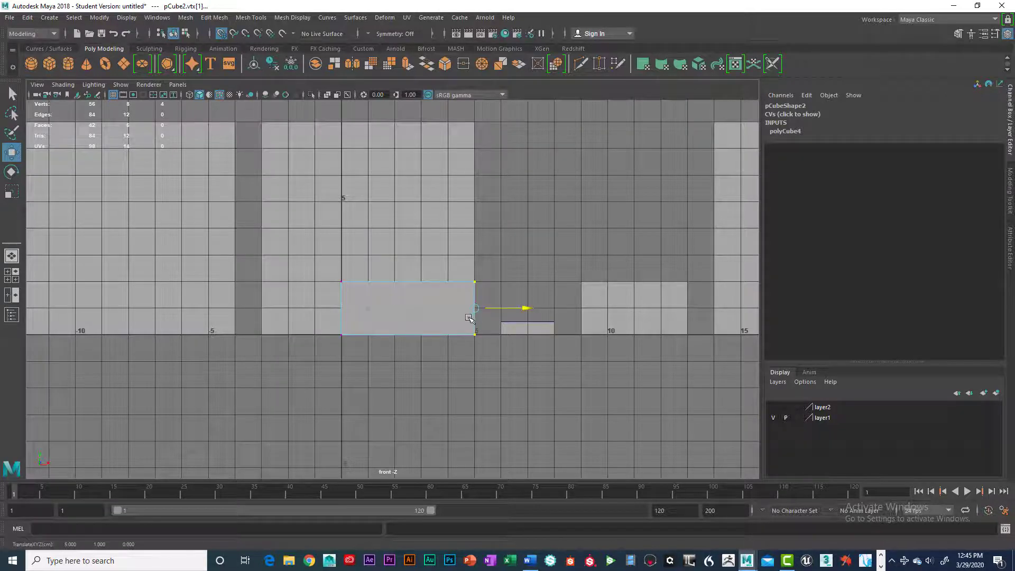
key("space")
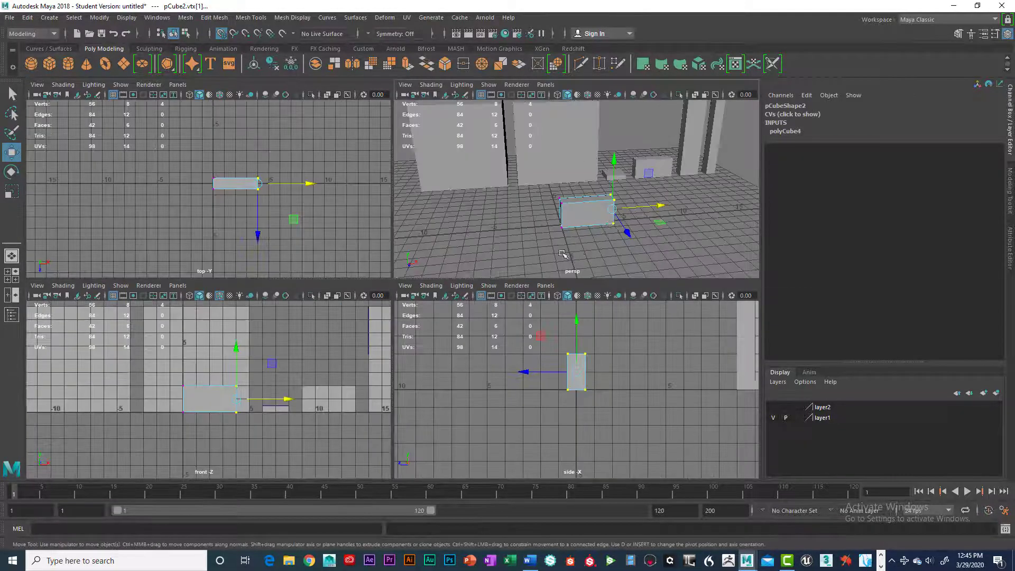
key("space")
scroll(449, 328, "up", 4)
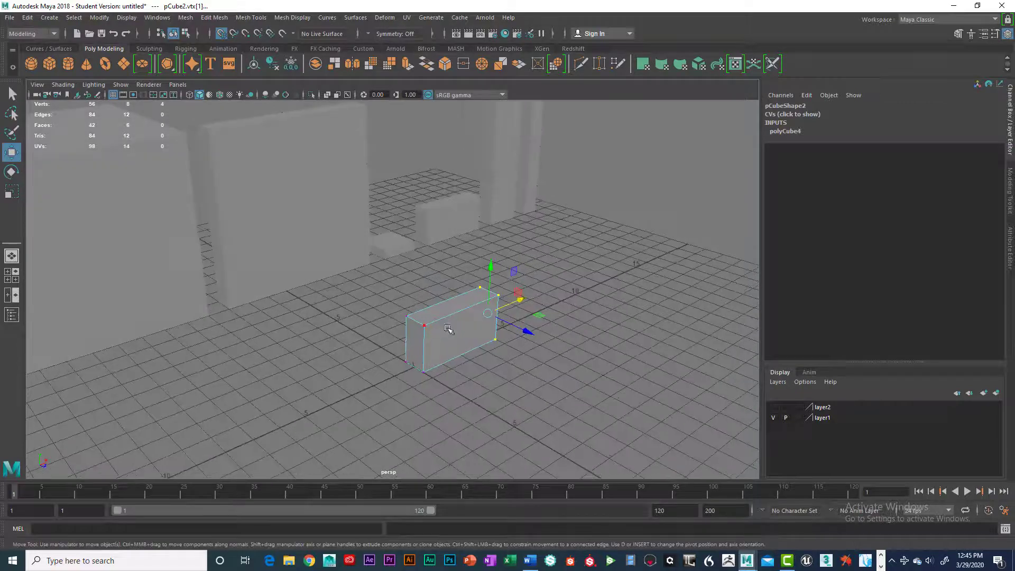
right_click(449, 328)
left_click(420, 320)
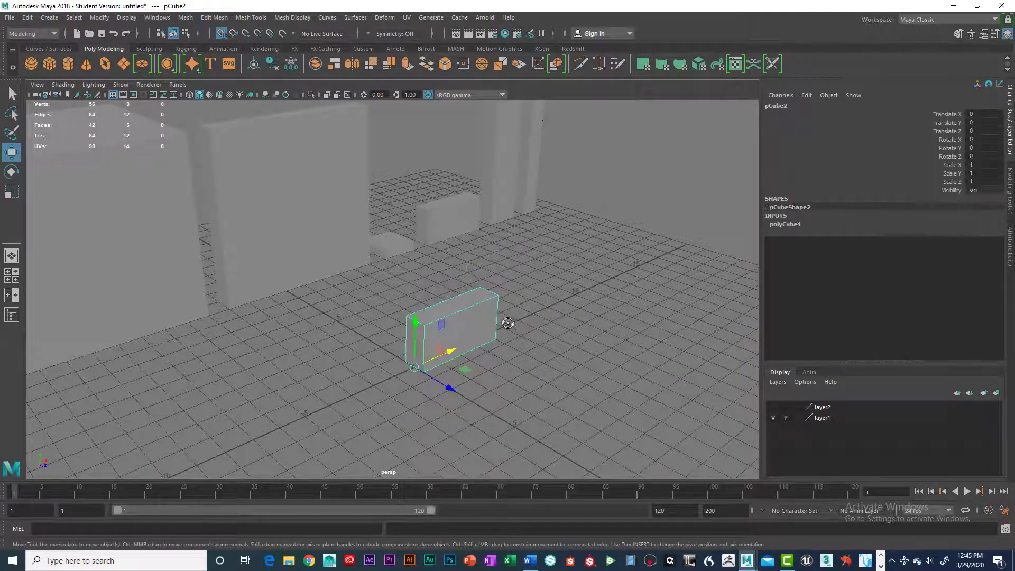
Step: Snap the block's back vertices to Z -1 and its front vertices to Z 0 in the top view
scroll(490, 319, "down", 5)
scroll(490, 312, "up", 3)
left_click_drag(473, 272, 428, 301, "alt")
key("space")
key("space")
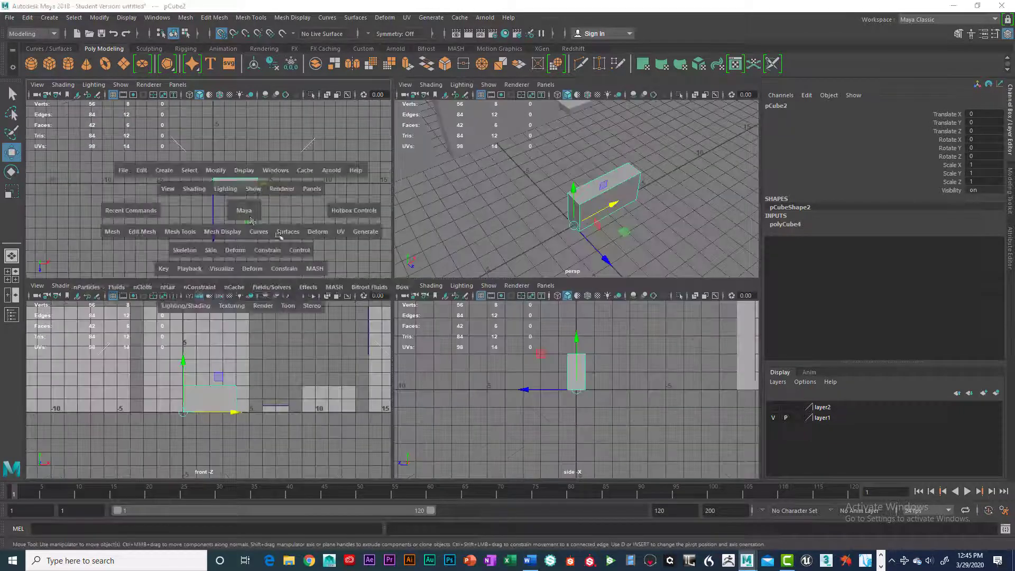
right_click_drag(461, 256, 422, 256)
left_click_drag(380, 227, 603, 260)
left_click_drag(494, 287, 487, 238)
left_click_drag(376, 266, 591, 309)
left_click_drag(492, 316, 495, 269)
key("space")
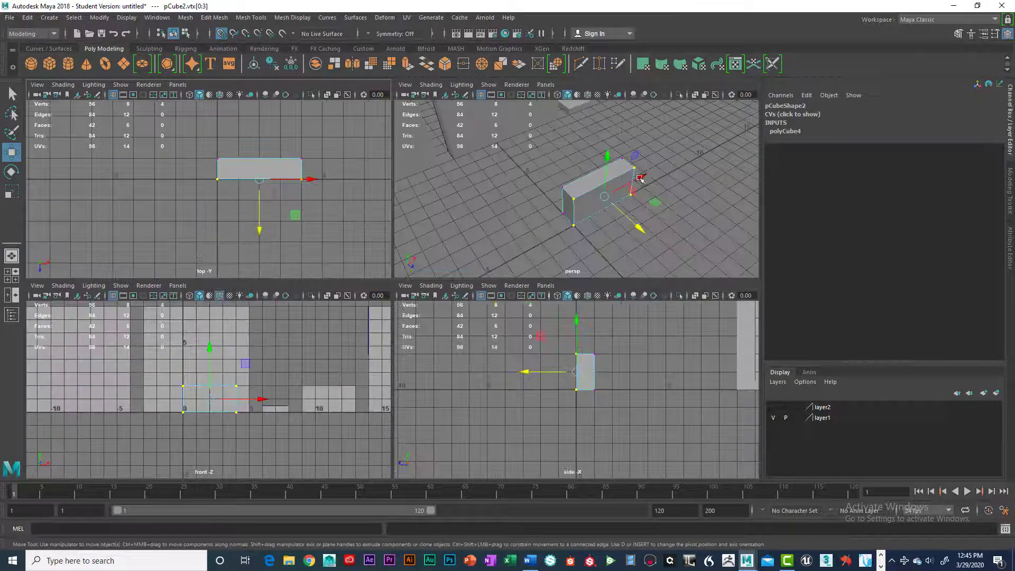
key("space")
Step: Return the block to object mode and snap its pivot to the front bottom corner at the origin
right_click_drag(435, 257, 434, 268)
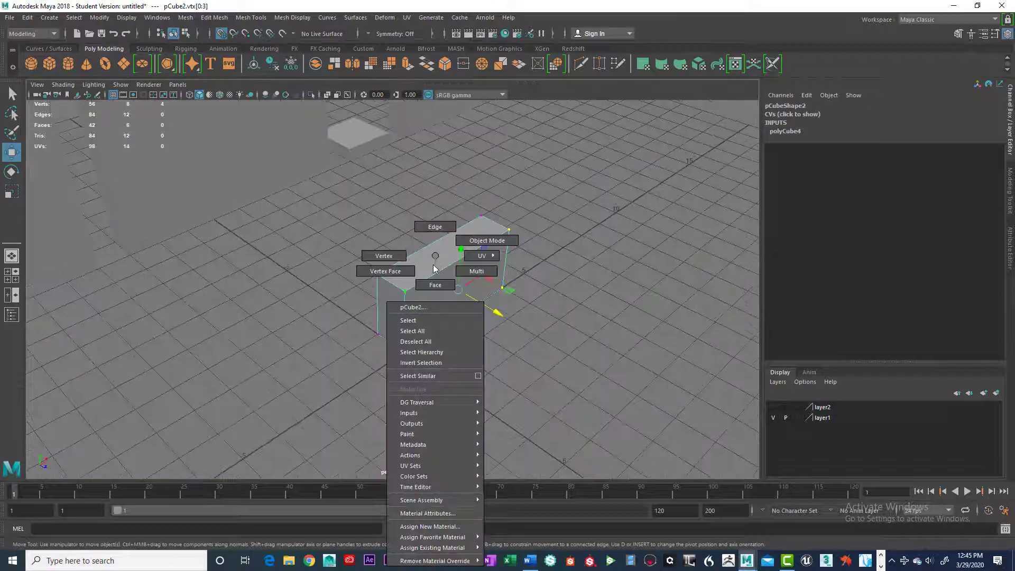
left_click(422, 320)
left_click_drag(494, 313, 468, 324, "alt")
scroll(465, 323, "up", 5)
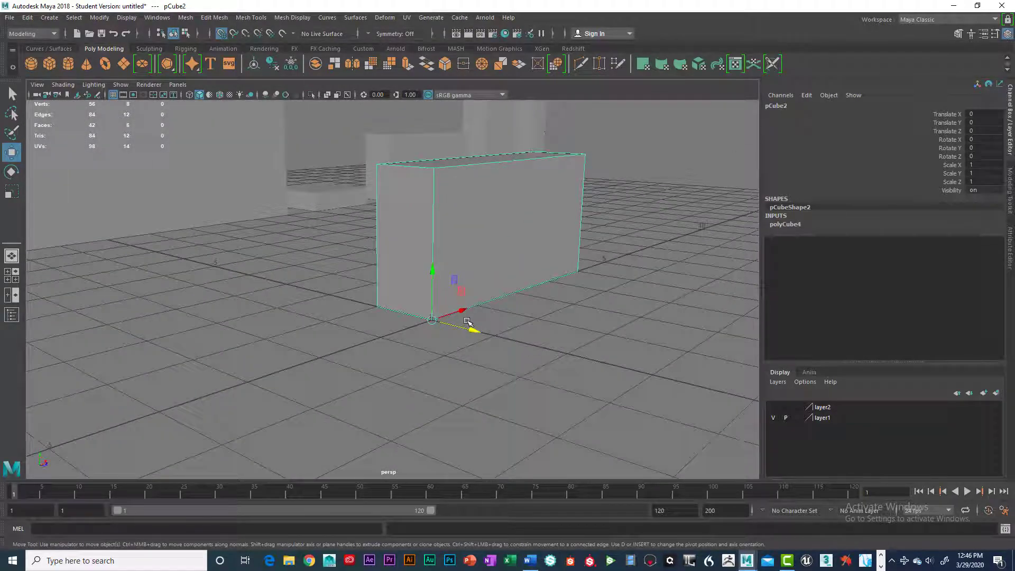
key("d")
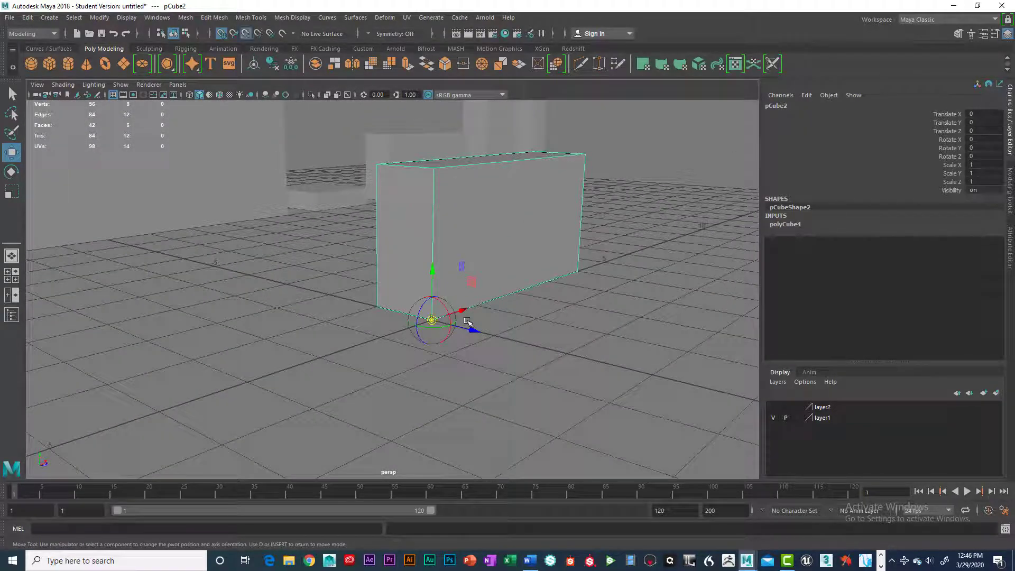
left_click_drag(433, 320, 462, 326)
key("d")
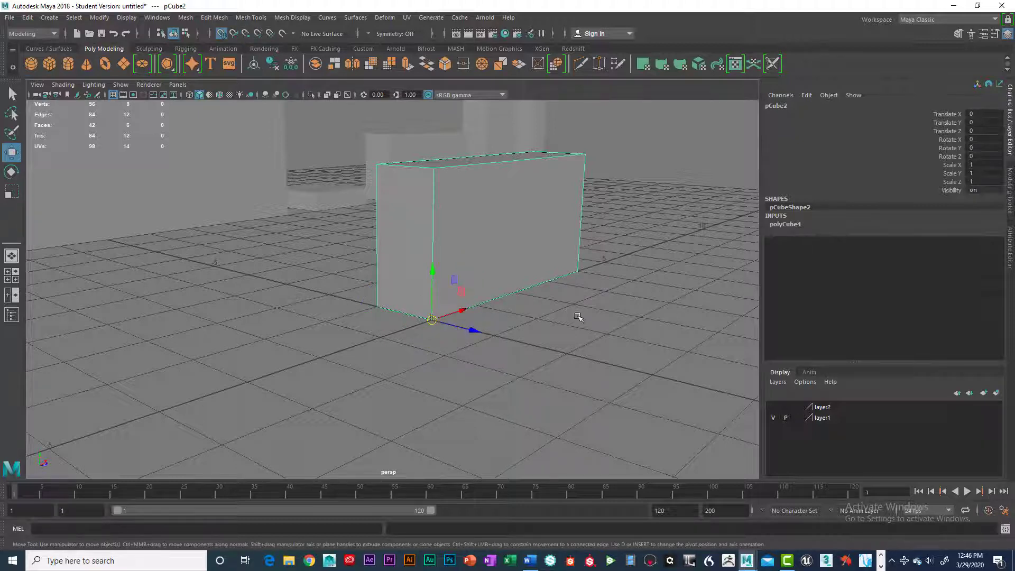
Step: Try moving the block along the grid to X -10, and undo the move
left_click_drag(579, 316, 536, 333, "alt")
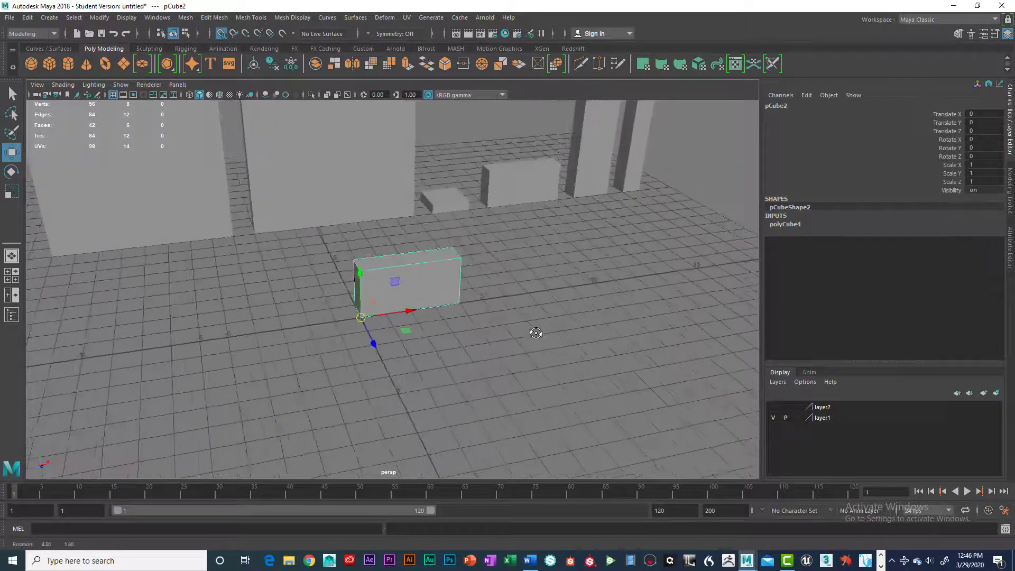
scroll(446, 320, "down", 3)
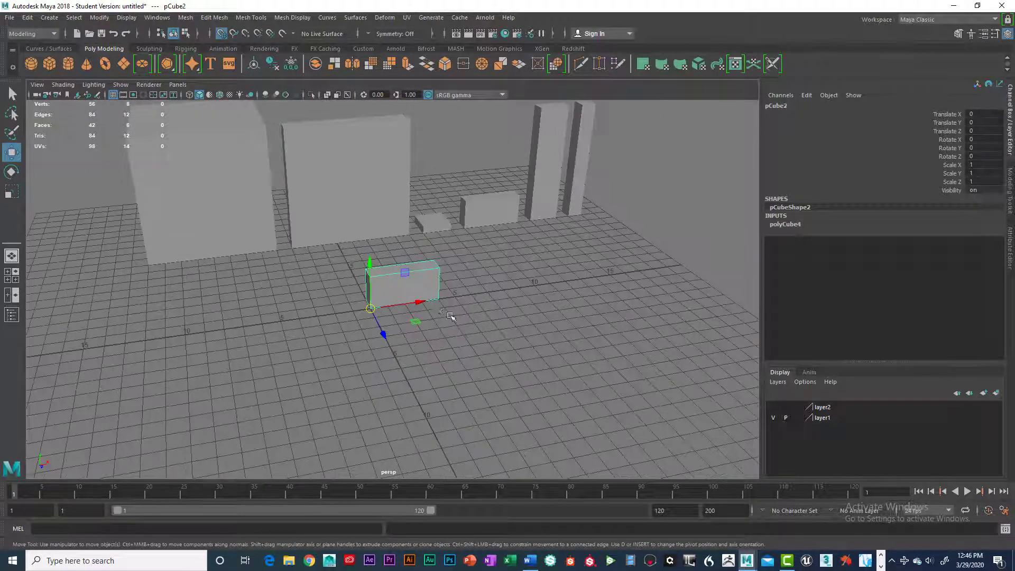
left_click_drag(422, 301, 267, 328)
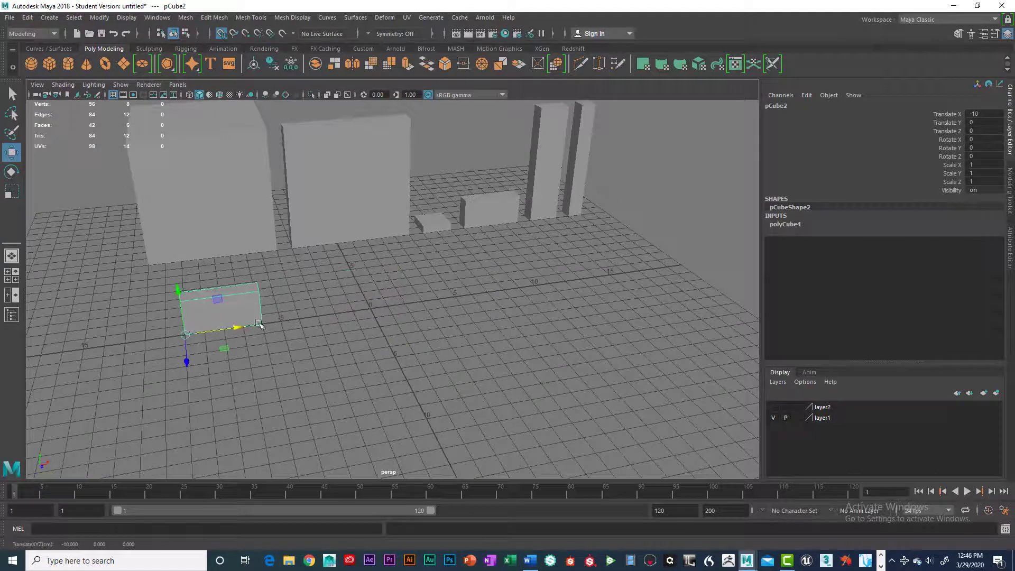
key("ctrl+z")
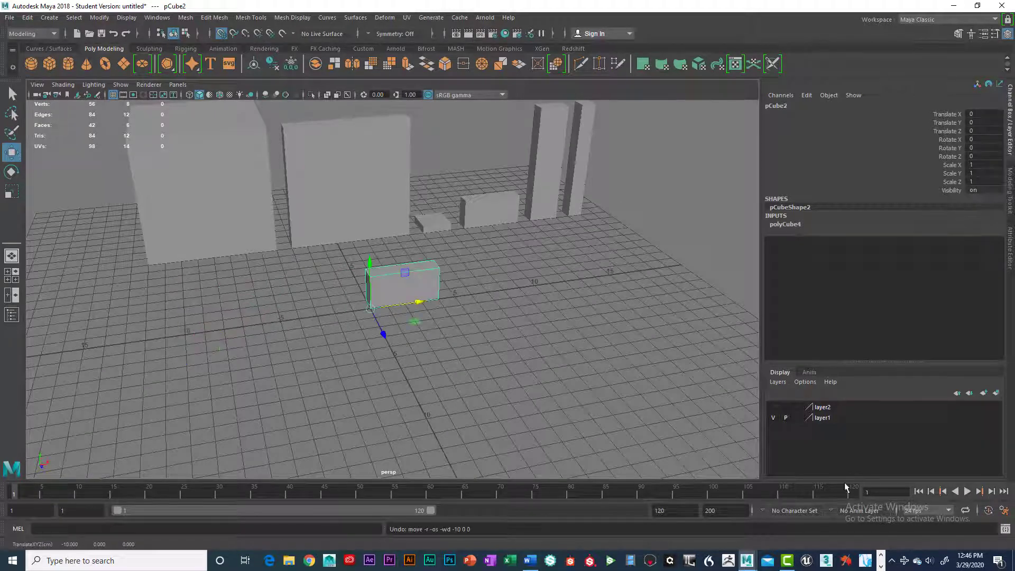
Step: Add the selected block to a new display layer and hide that layer
left_click(996, 393)
left_click(773, 407)
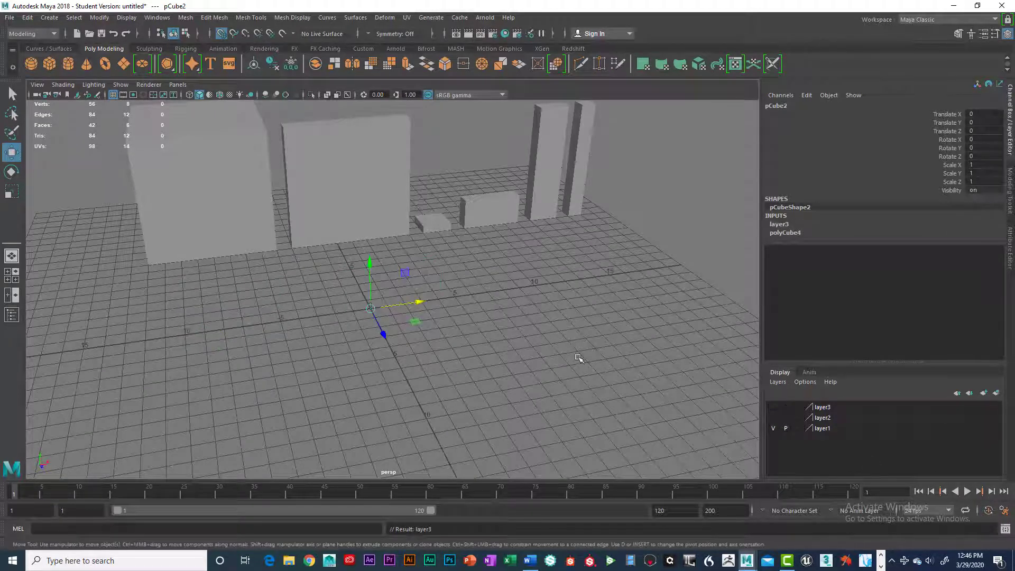
Step: Check the tall Window_Door block as a reference and create a new polygon cube at the origin
left_click(550, 201)
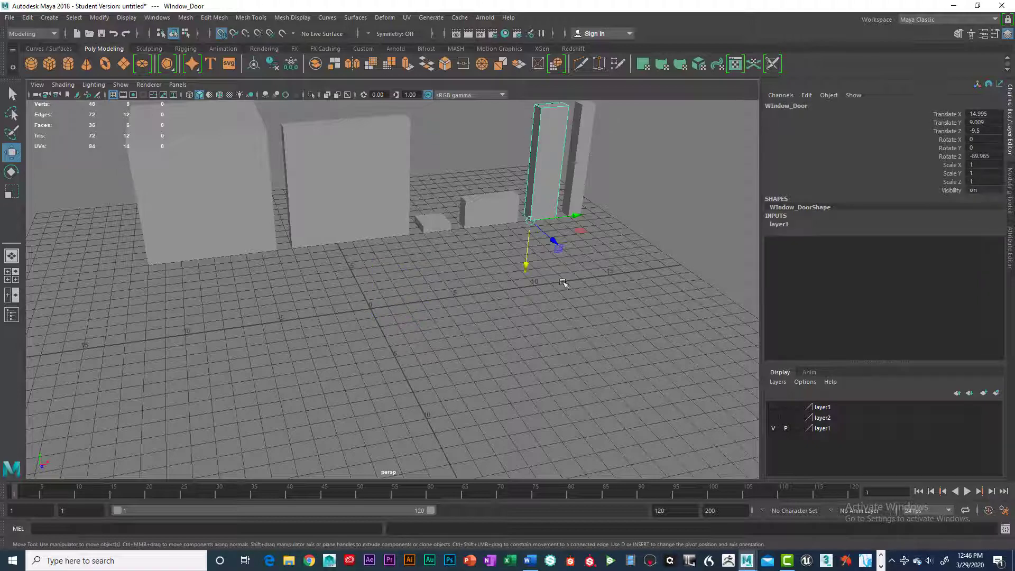
scroll(582, 278, "up", 3)
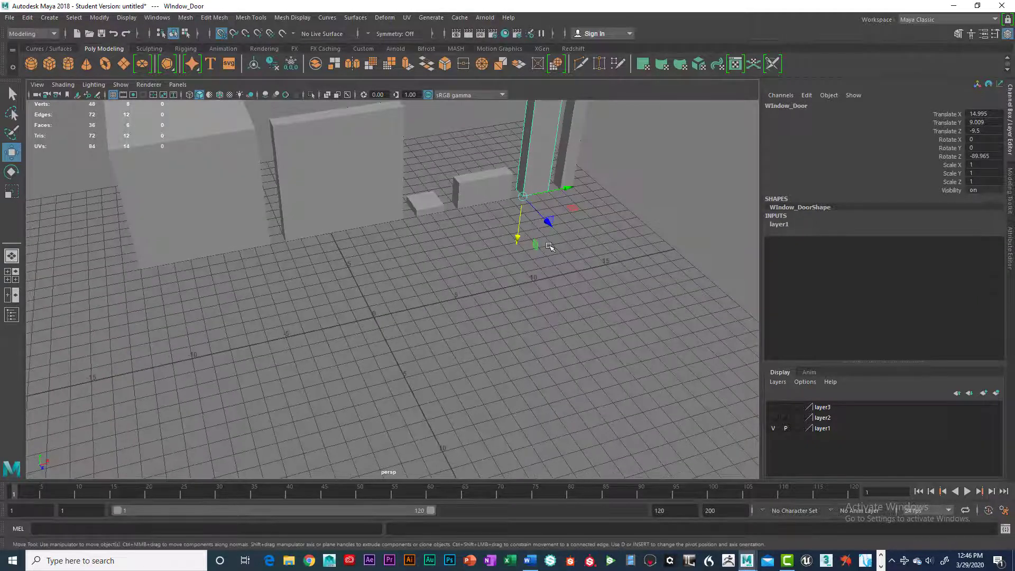
left_click_drag(538, 257, 470, 233, "alt")
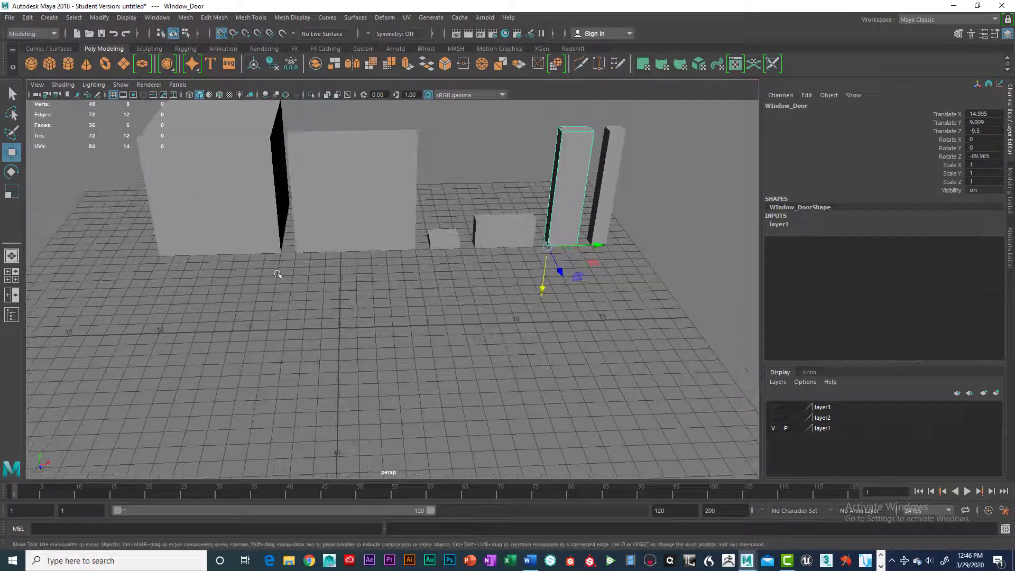
left_click(50, 64)
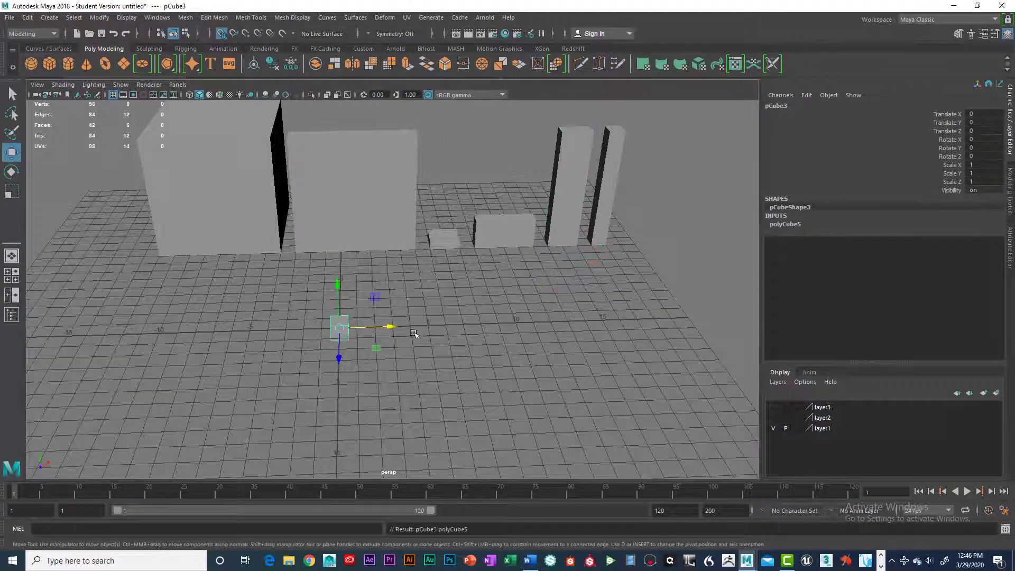
Step: Snap the new cube's side vertices in the front view so it spans X 0 to 2
key("space")
key("space")
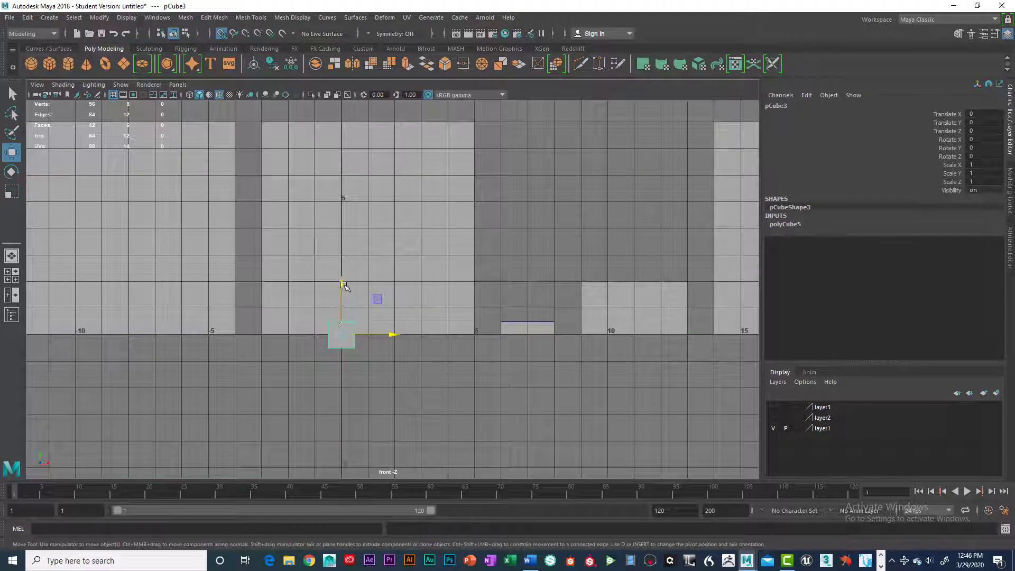
left_click_drag(344, 286, 343, 302)
key("ctrl+z")
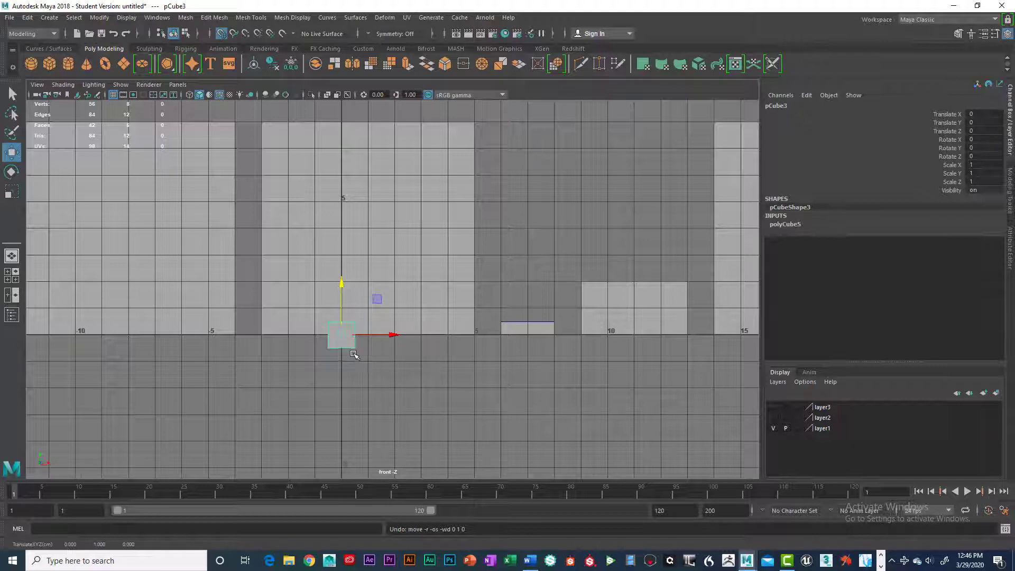
scroll(353, 355, "up", 2)
right_click_drag(315, 273, 290, 296)
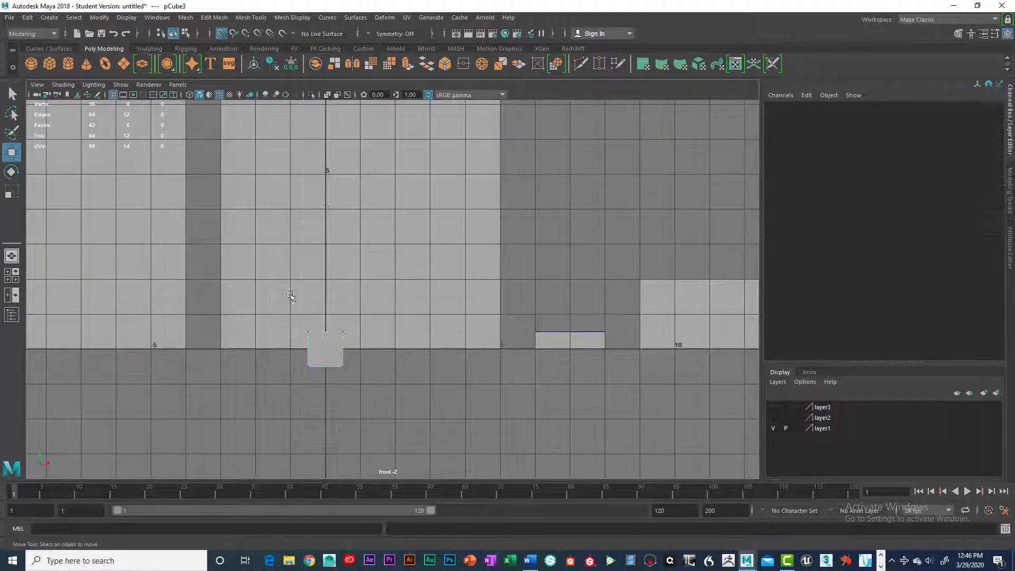
left_click_drag(290, 296, 338, 389)
left_click_drag(328, 349, 405, 355)
Step: Snap the cube's bottom vertices to Y 0 and raise its top vertices to Y 8, level with the reference wall
scroll(596, 350, "down", 2)
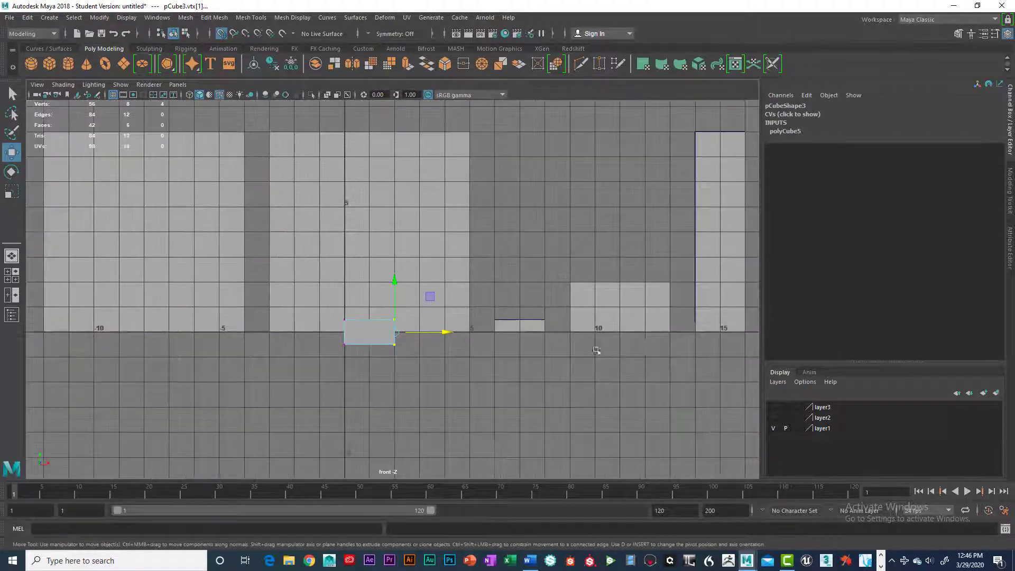
left_click_drag(334, 339, 405, 353)
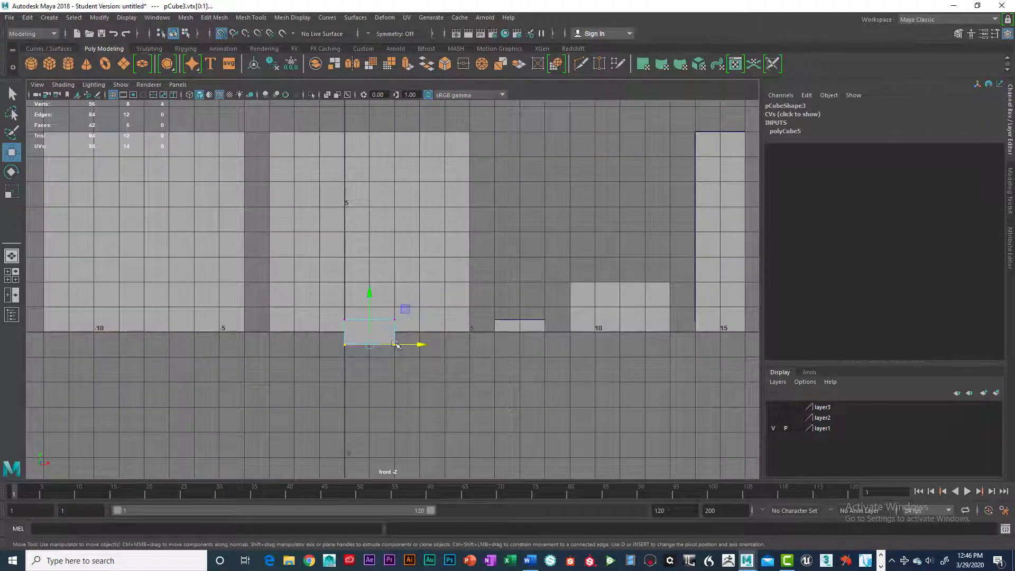
mouse_move(369, 317)
left_mouse_down()
mouse_move(369, 252)
mouse_move(368, 328)
left_mouse_up()
left_click_drag(406, 296, 324, 341)
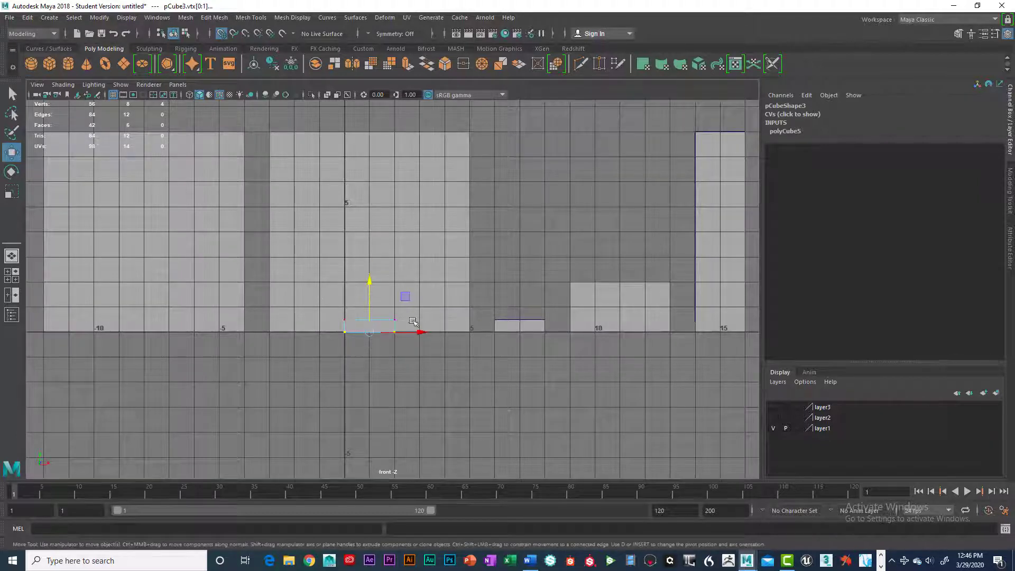
left_click_drag(369, 277, 376, 136)
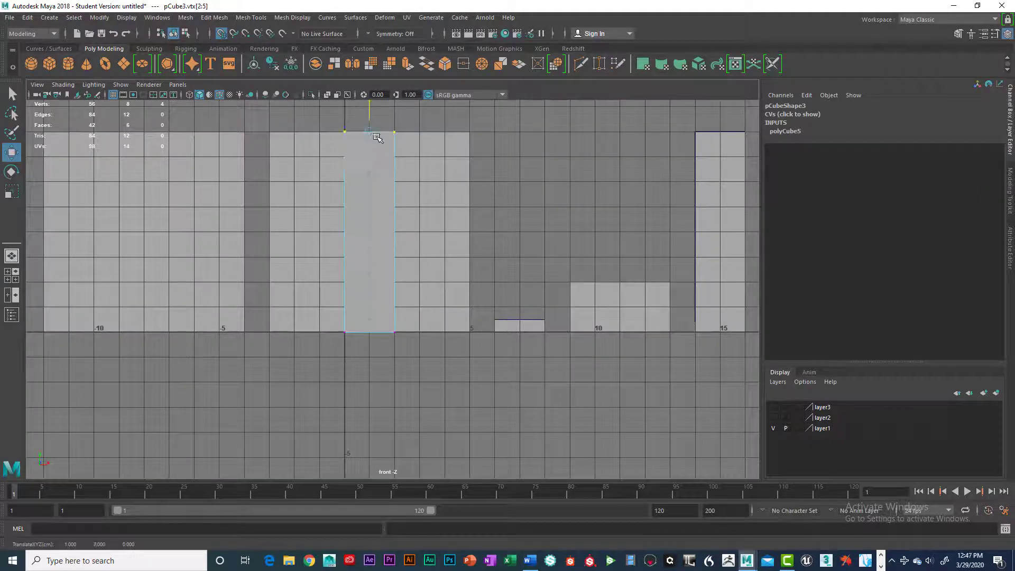
Step: Snap the tall piece's back vertices to Z -1 and its front vertices to Z 0 in the top view
scroll(595, 182, "down", 1)
key("space")
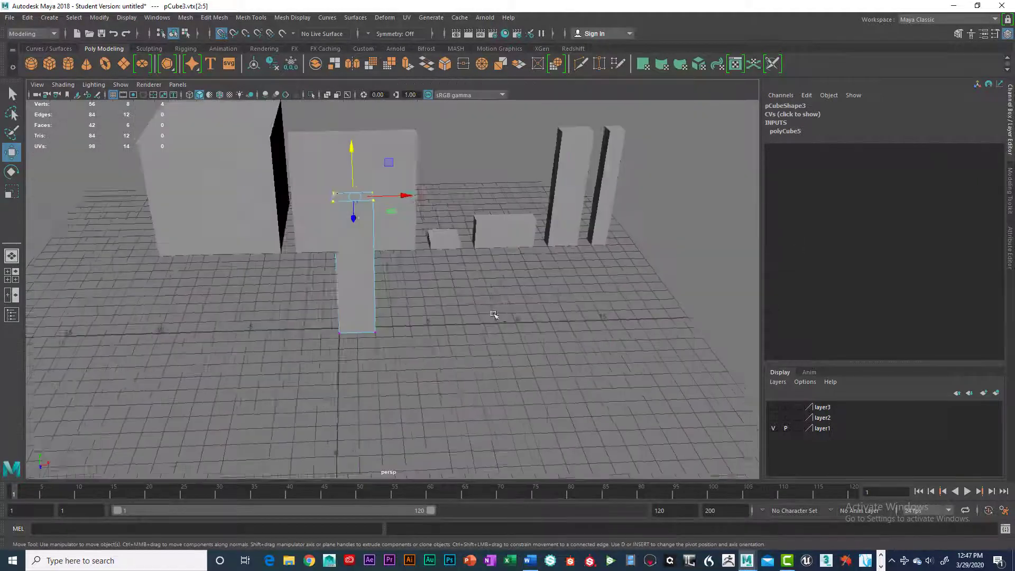
left_click_drag(497, 315, 524, 317, "alt")
scroll(539, 322, "up", 5)
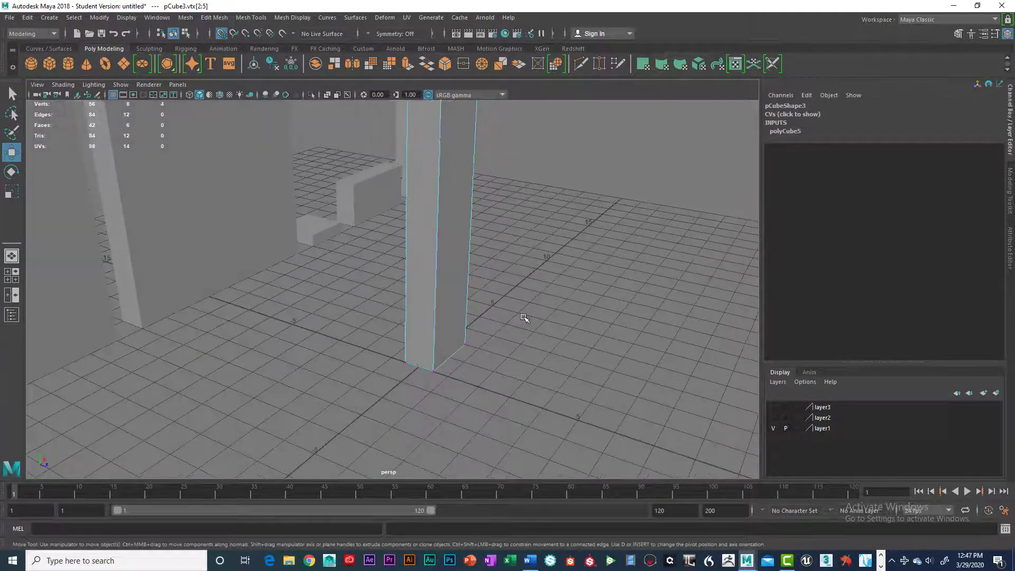
key("space")
key("space")
left_click_drag(364, 220, 531, 253)
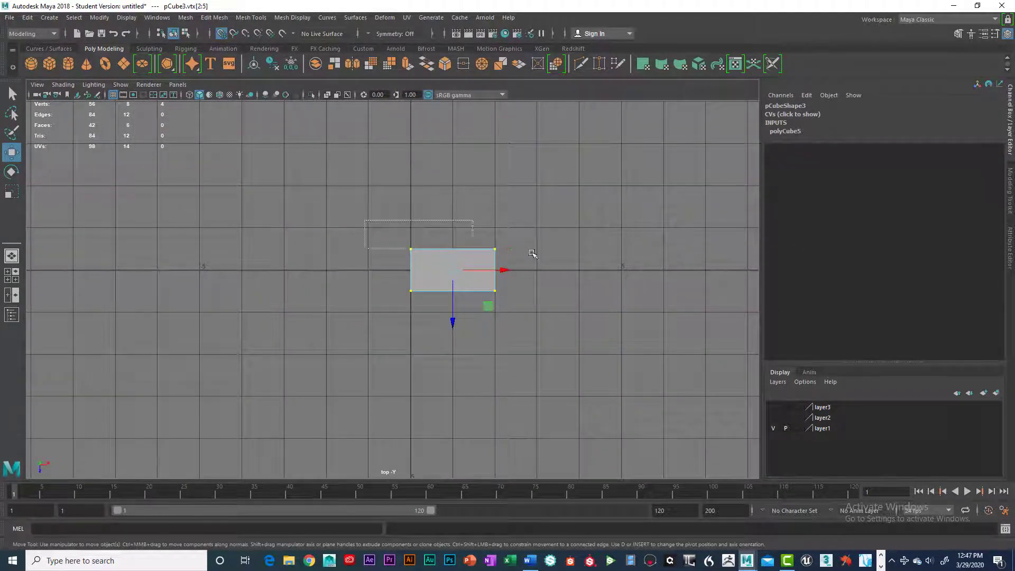
left_click_drag(452, 249, 454, 267)
left_click_drag(386, 277, 526, 317)
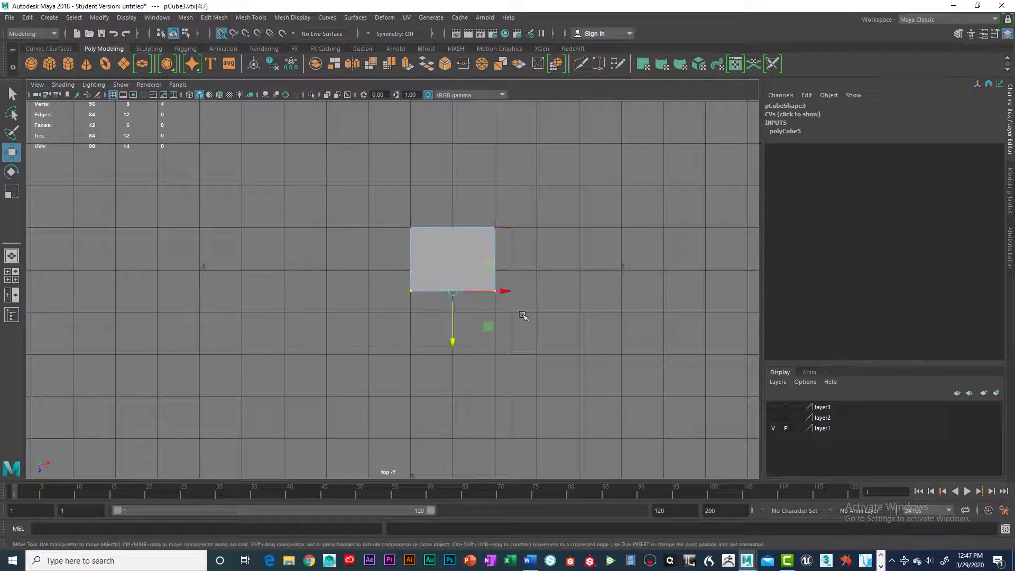
left_click_drag(451, 299, 447, 279)
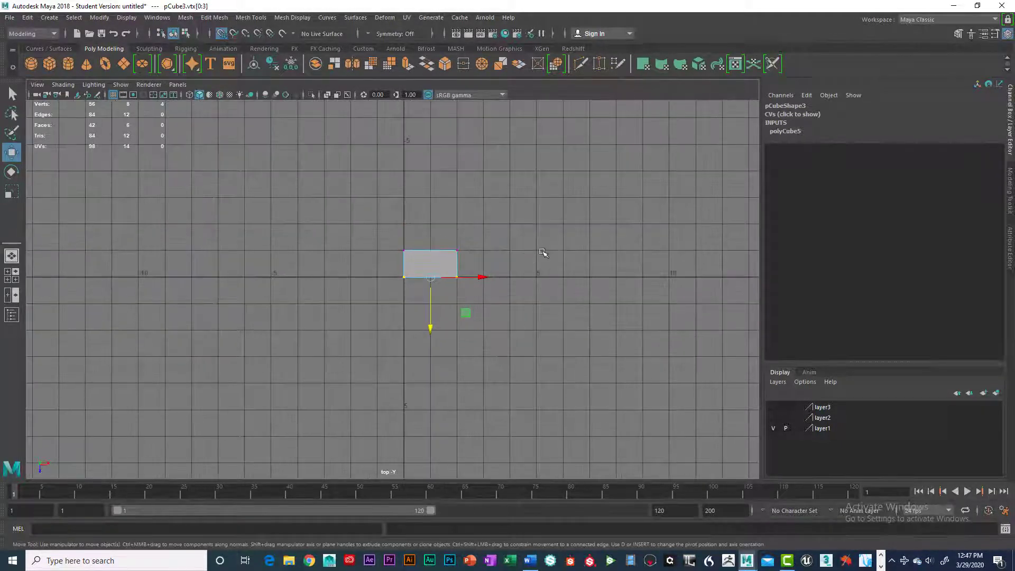
Step: Return the tall piece to object mode in the perspective view and inspect its pivot at the bottom corner
key("space")
key("space")
right_click_drag(439, 273, 485, 236)
left_click_drag(465, 317, 405, 317, "alt")
scroll(462, 337, "up", 5)
scroll(409, 316, "up", 3)
scroll(408, 316, "down", 8)
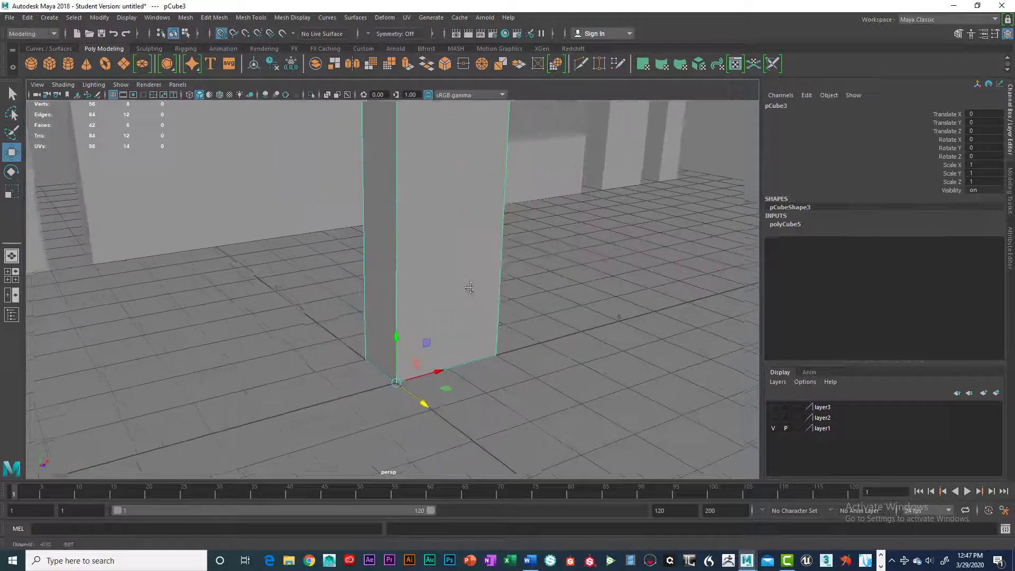
Step: Assign the tall 2-unit-wide piece to a new display layer and hide that layer
left_click_drag(496, 315, 485, 346, "alt")
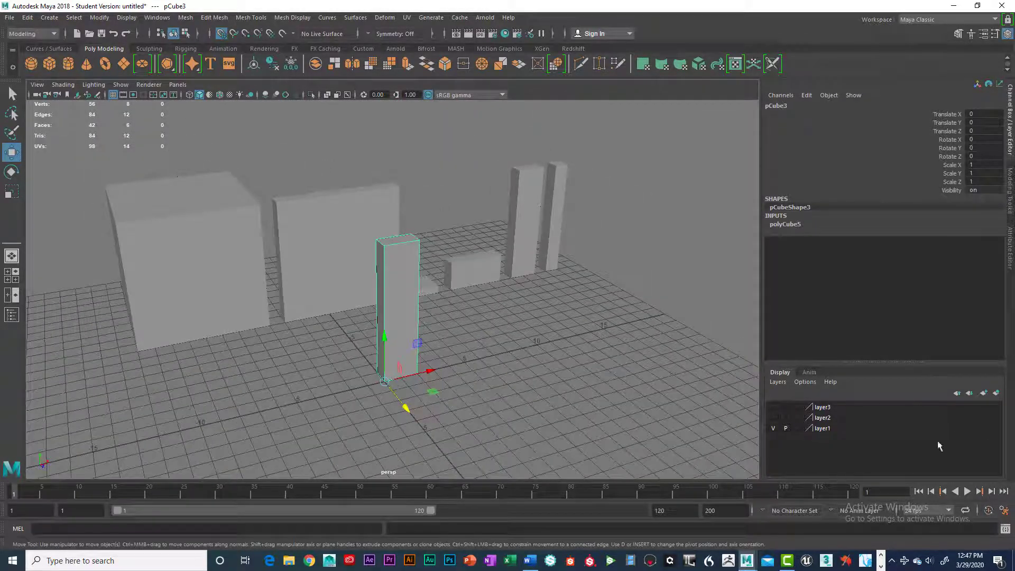
left_click(995, 394)
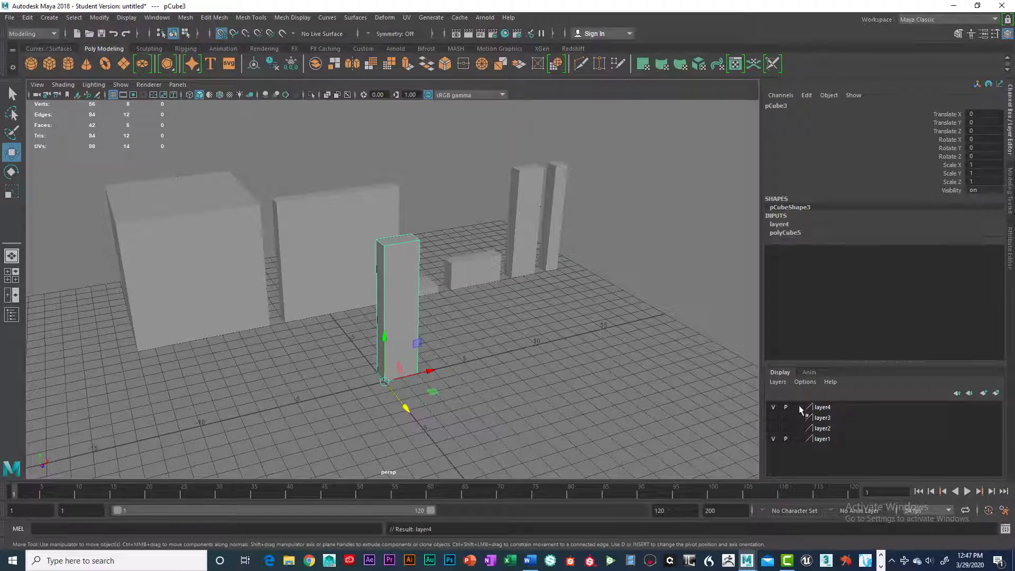
left_click(775, 407)
Step: Check the narrow reference pillar and add a new polygon cube at the origin for the pillar asset
left_click(554, 268)
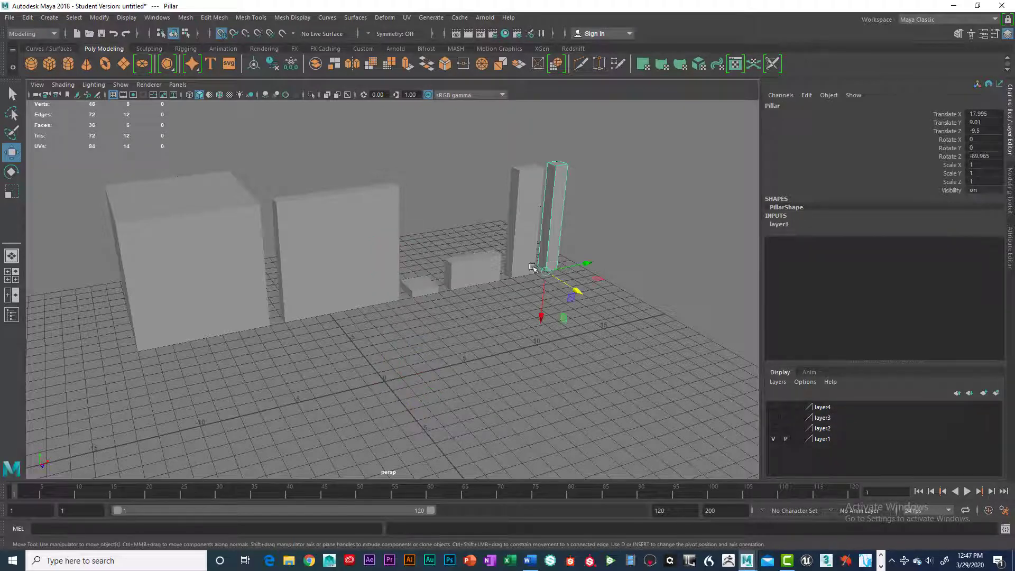
left_click_drag(592, 220, 399, 347, "alt")
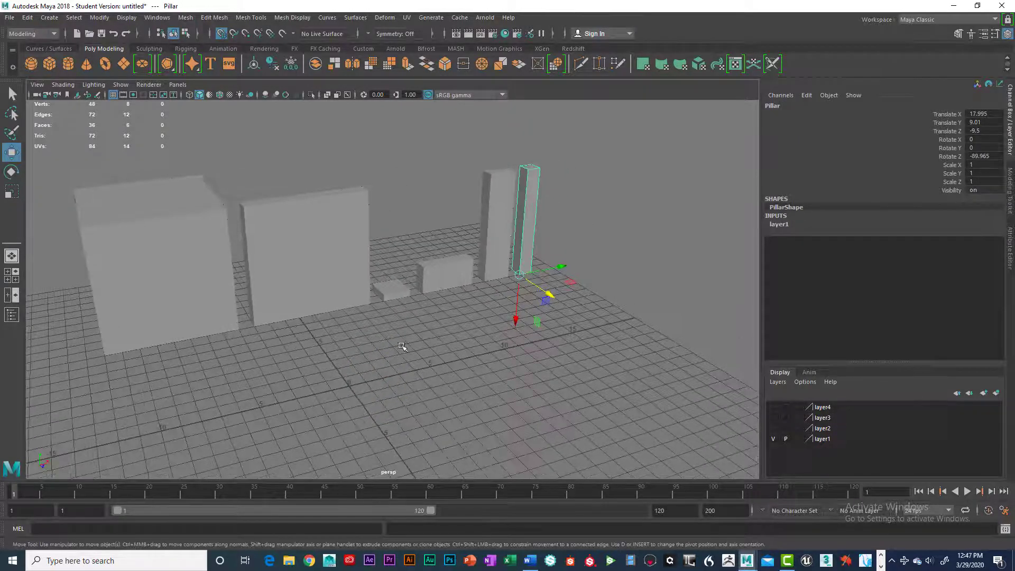
left_click(49, 64)
key("space")
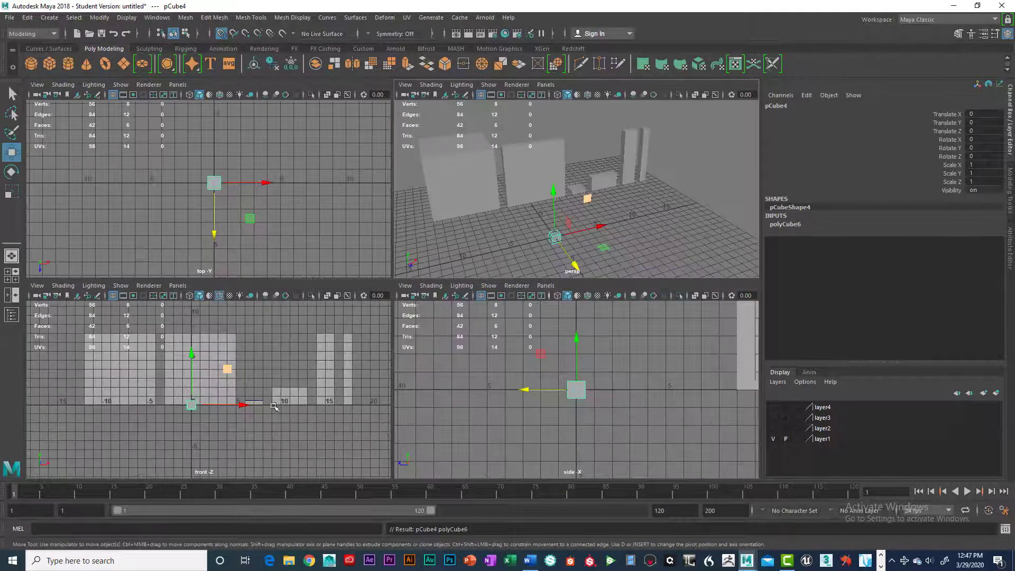
key("space")
scroll(316, 370, "up", 5)
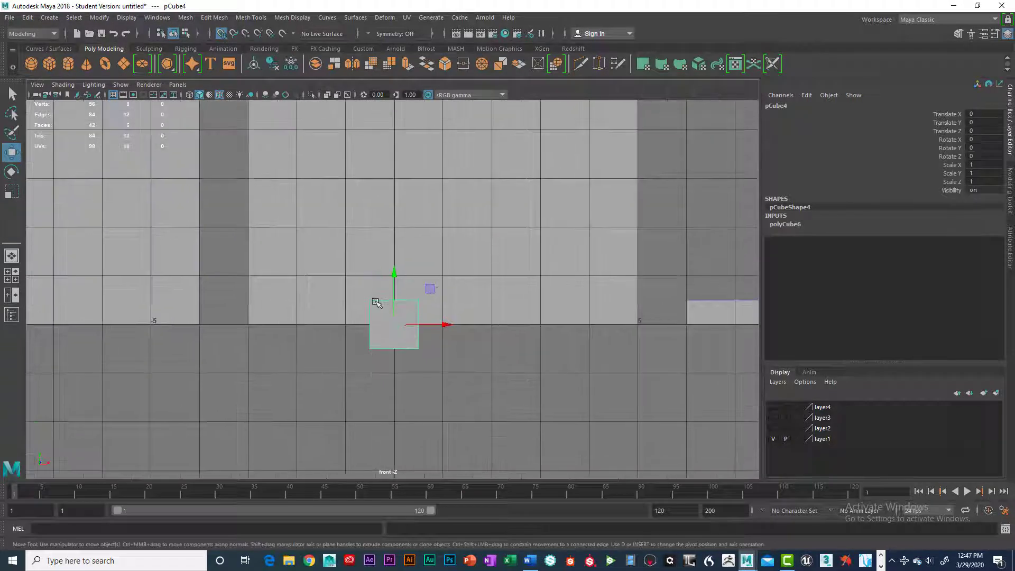
Step: In the front view, snap the new cube's left vertices to X 0 and its top vertices to Y 1
right_click_drag(375, 255, 324, 255)
left_click_drag(360, 288, 389, 364)
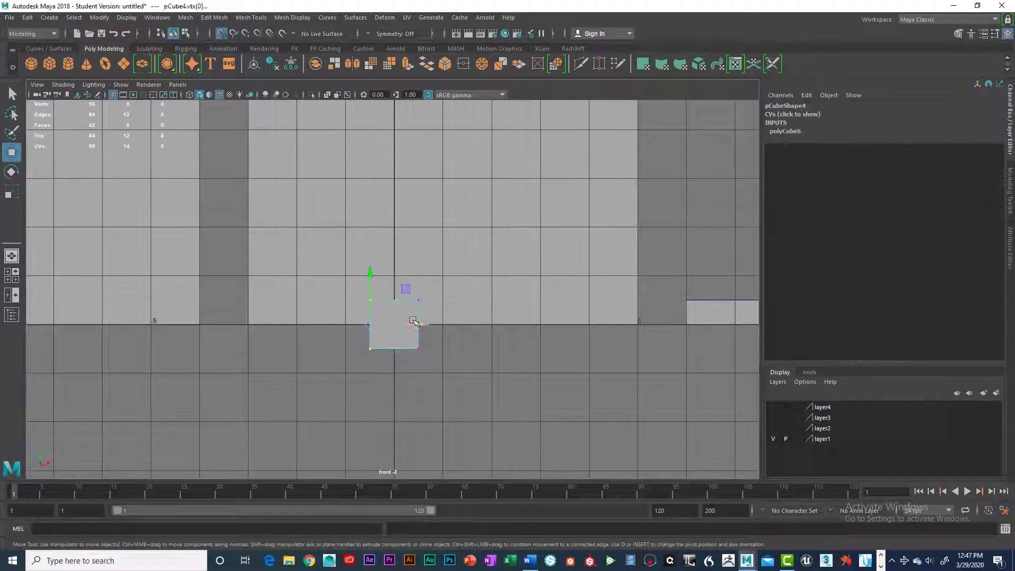
left_click_drag(370, 324, 426, 324)
key("ctrl+z")
left_click_drag(361, 270, 407, 262)
Step: Snap the cube's bottom vertices to Y 0 in the front view, undoing any overshoot
left_click_drag(374, 337, 453, 369)
left_click_drag(406, 303, 406, 285)
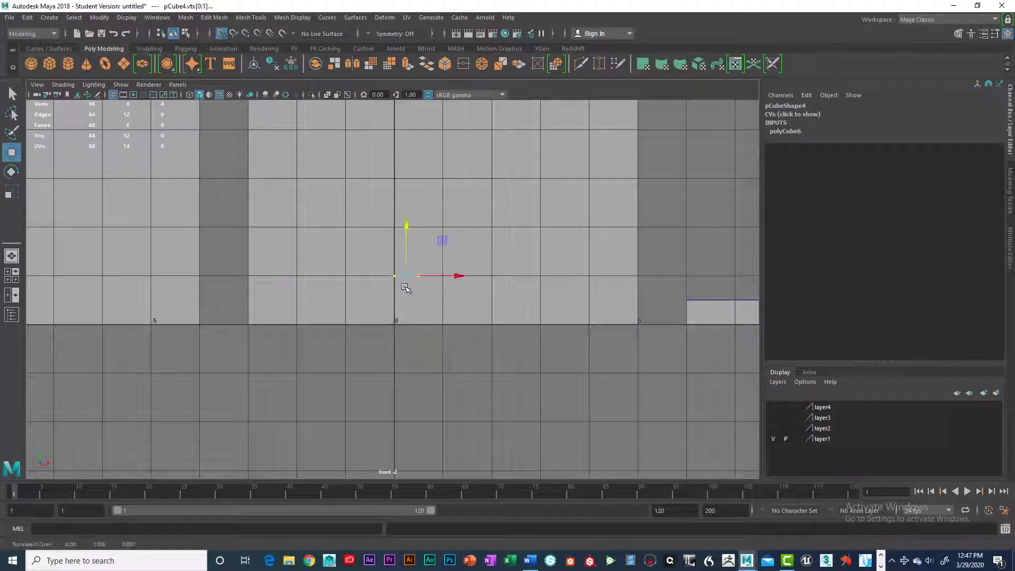
left_click(406, 253)
key("ctrl+z")
key("ctrl+z")
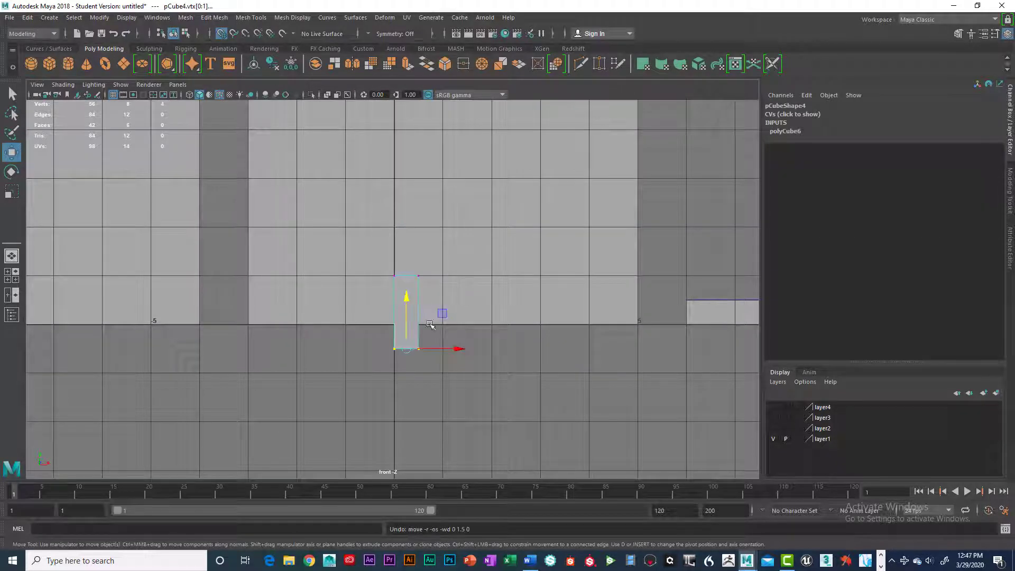
left_click_drag(406, 301, 413, 278)
Step: In the top view, snap the cube's vertices so it spans Z -1 to 0 and X 0 to 1
key("space")
key("space")
left_click_drag(410, 223, 492, 264)
left_click(440, 236)
left_click_drag(440, 236, 481, 297)
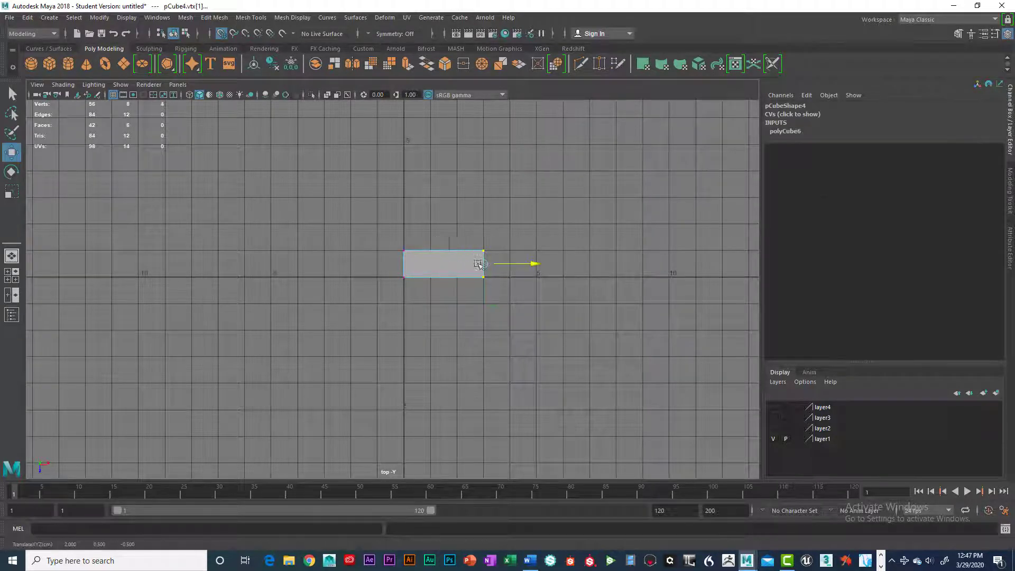
left_click_drag(531, 265, 486, 265)
Step: Raise the cube's top vertices to Y 8 in the front view, level with the reference wall
key("space")
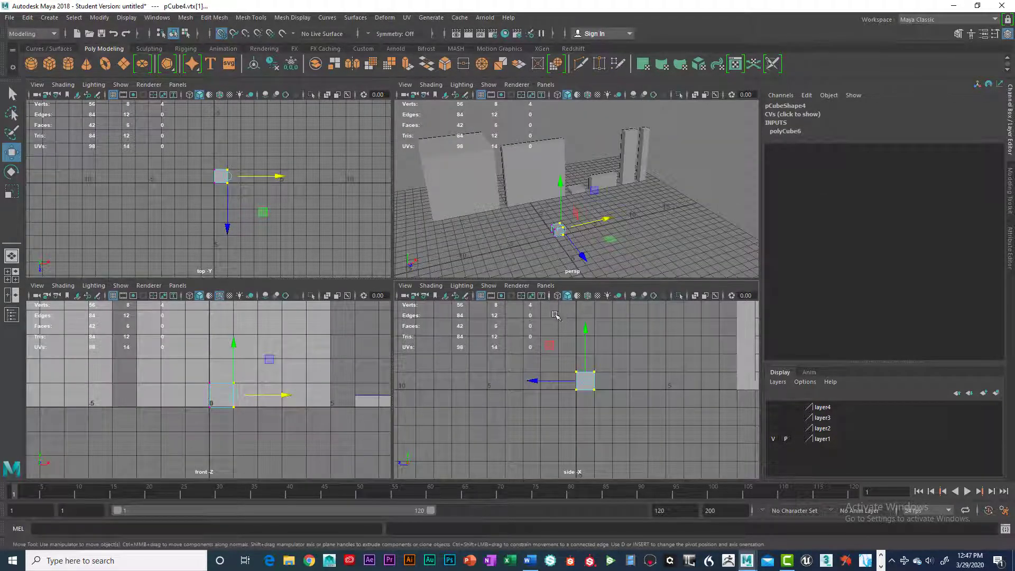
key("space")
scroll(485, 296, "down", 3)
key("space")
key("space")
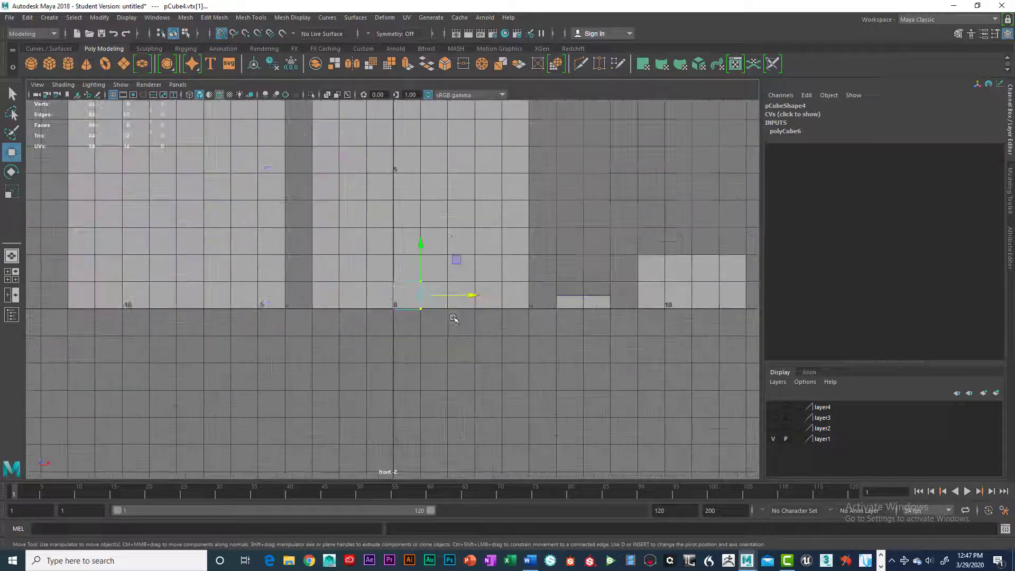
left_click(450, 278)
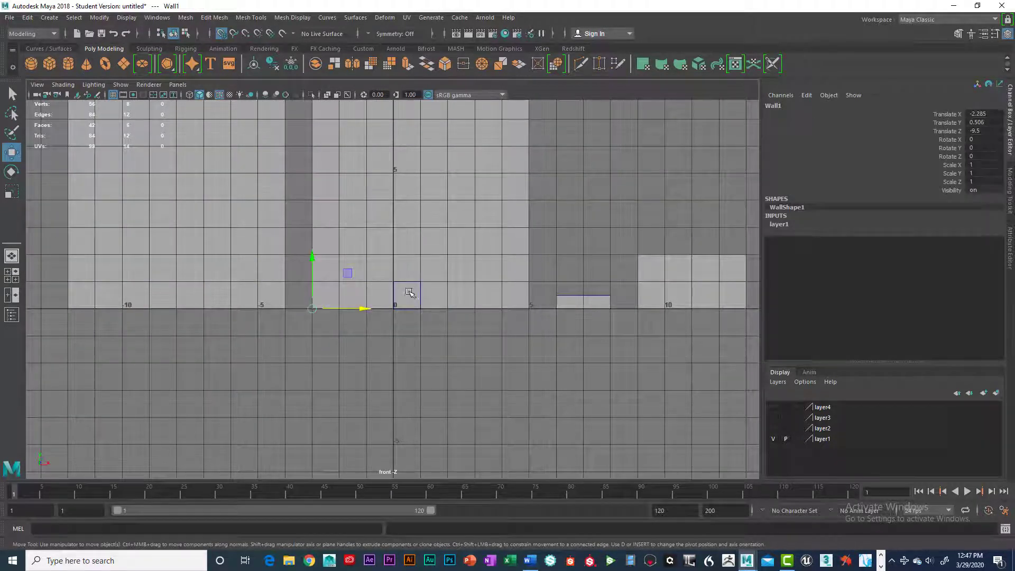
left_click_drag(431, 291, 386, 273)
left_click_drag(406, 240, 409, 98)
scroll(403, 236, "down", 2)
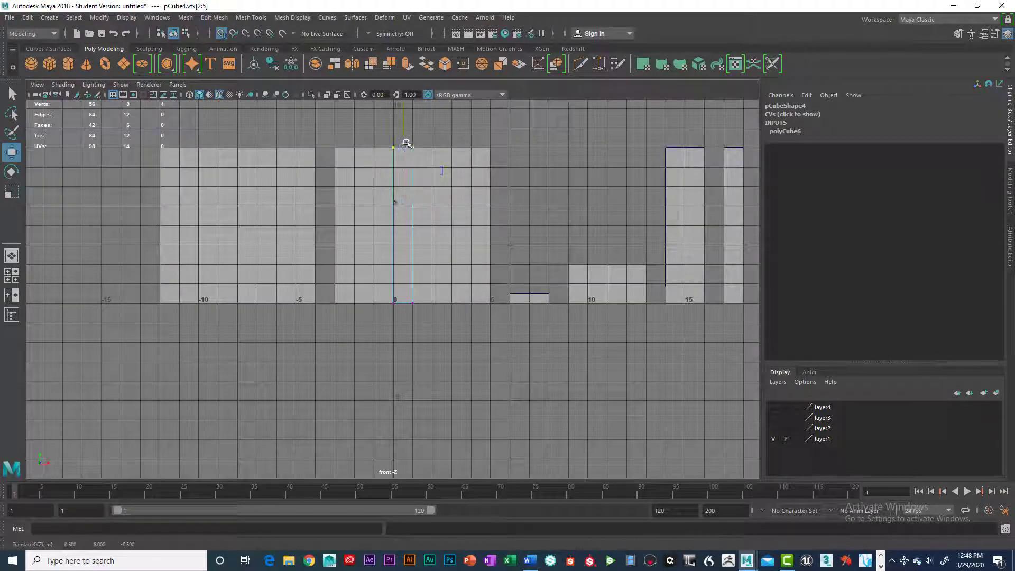
Step: Return the pillar to object mode in the perspective view, then assign it to a new display layer and hide it
key("space")
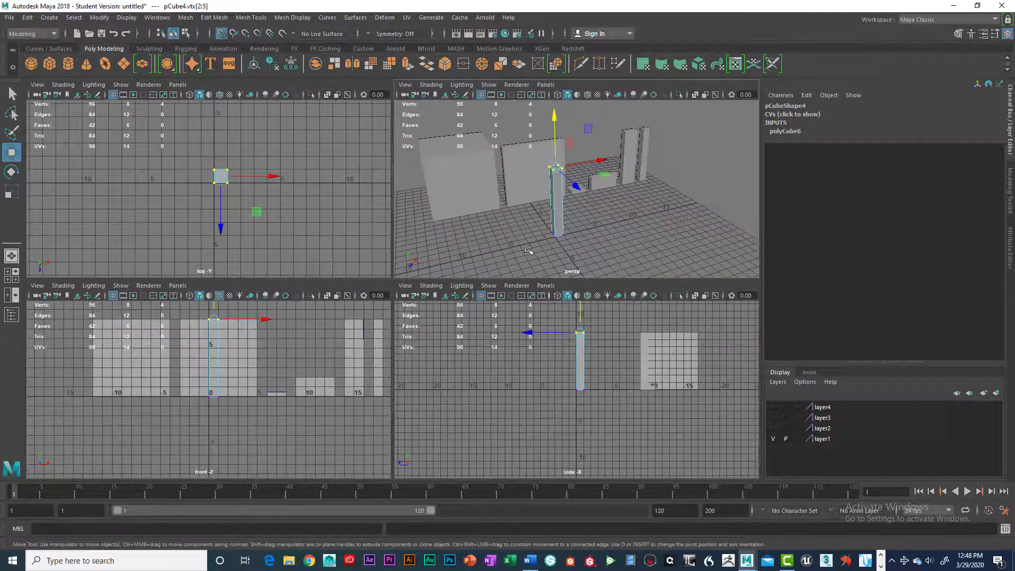
key("space")
right_click_drag(380, 255, 377, 321)
scroll(388, 328, "down", 5)
left_click_drag(442, 326, 757, 416, "alt")
left_click(996, 393)
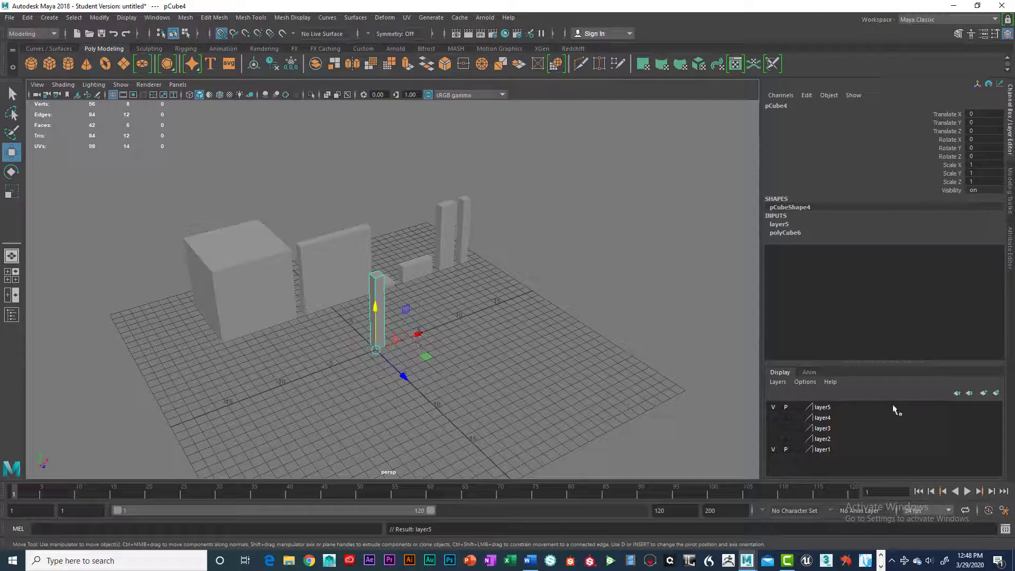
left_click(774, 408)
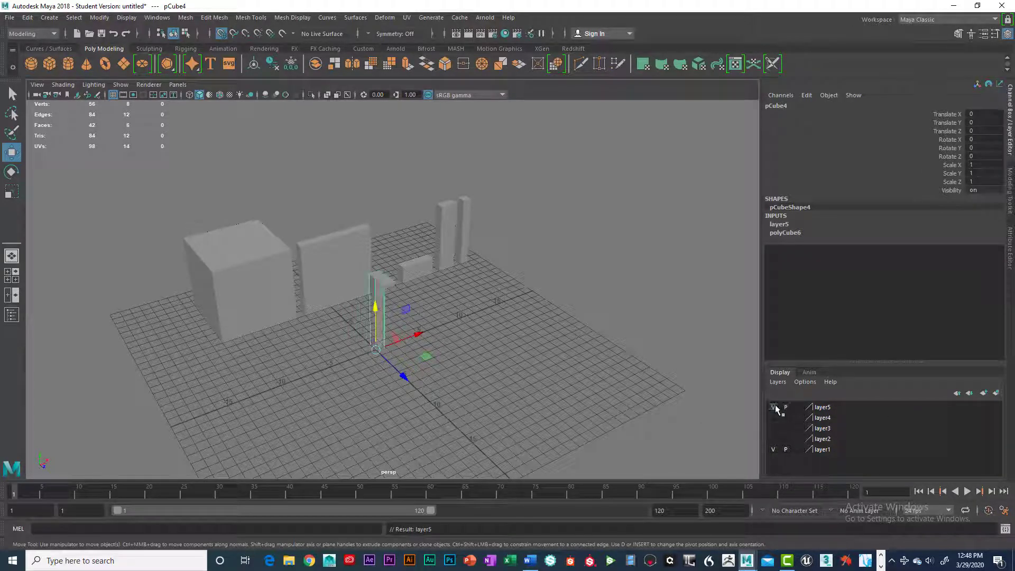
left_click(774, 407)
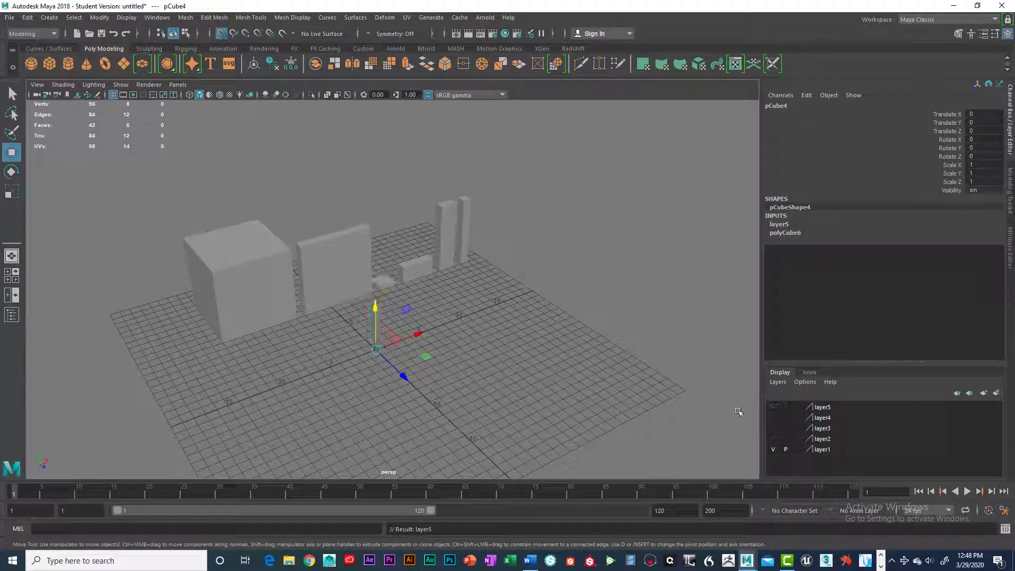
Step: Toggle the visibility of layers 2 to 5 to examine each finished modular piece at the origin
left_click(773, 418)
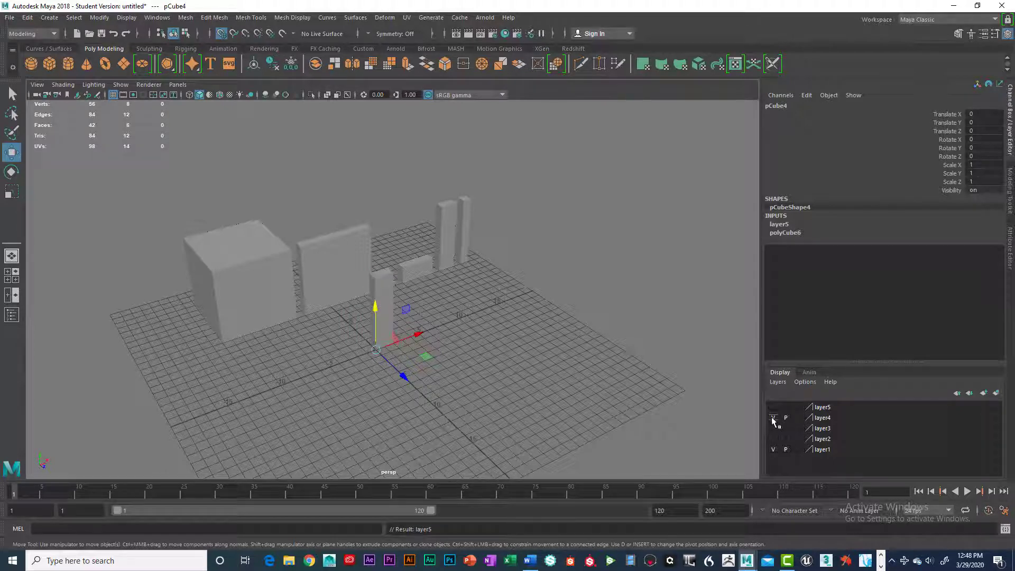
left_click(774, 418)
left_click(774, 428)
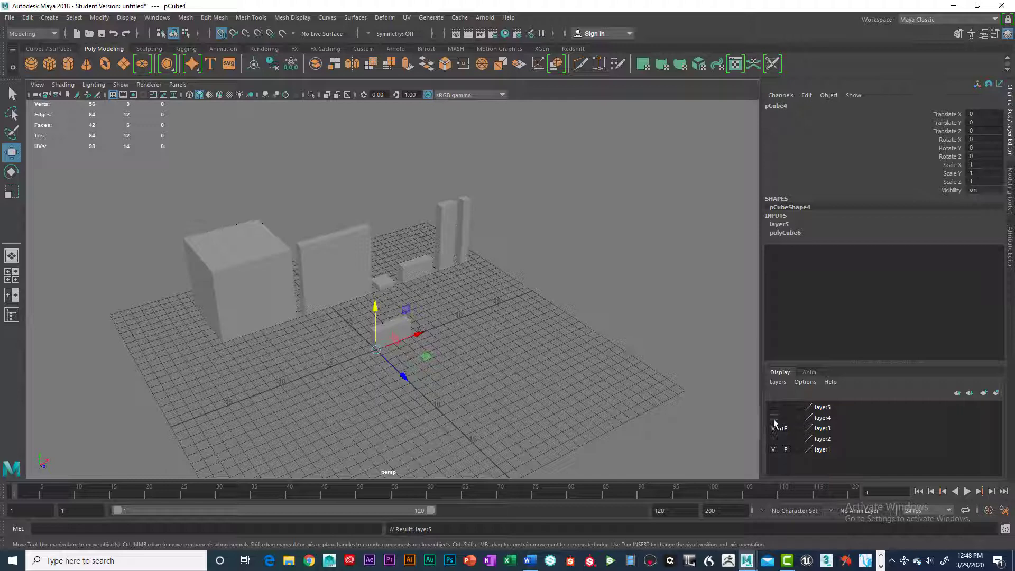
left_click(774, 418)
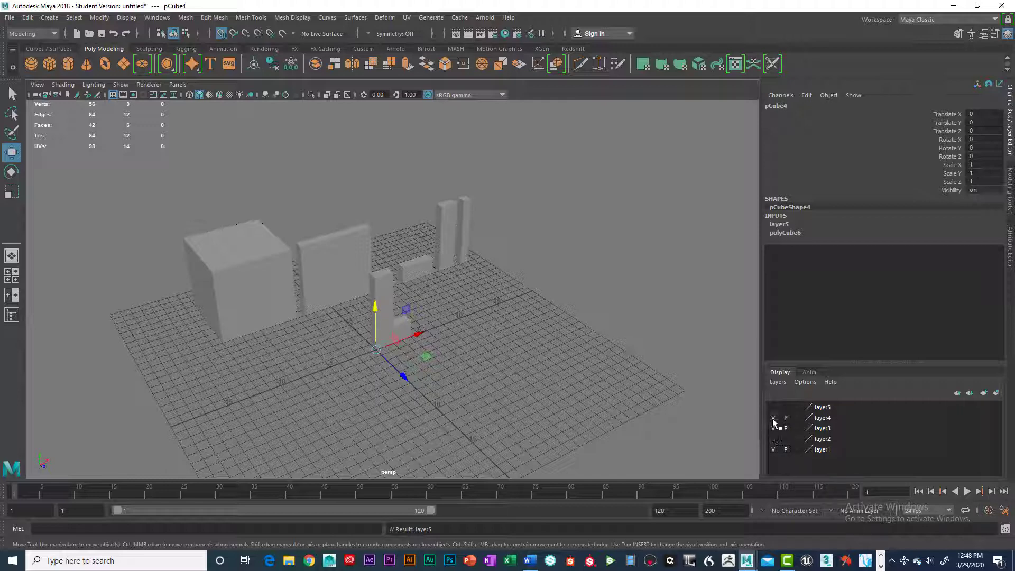
left_click(773, 417)
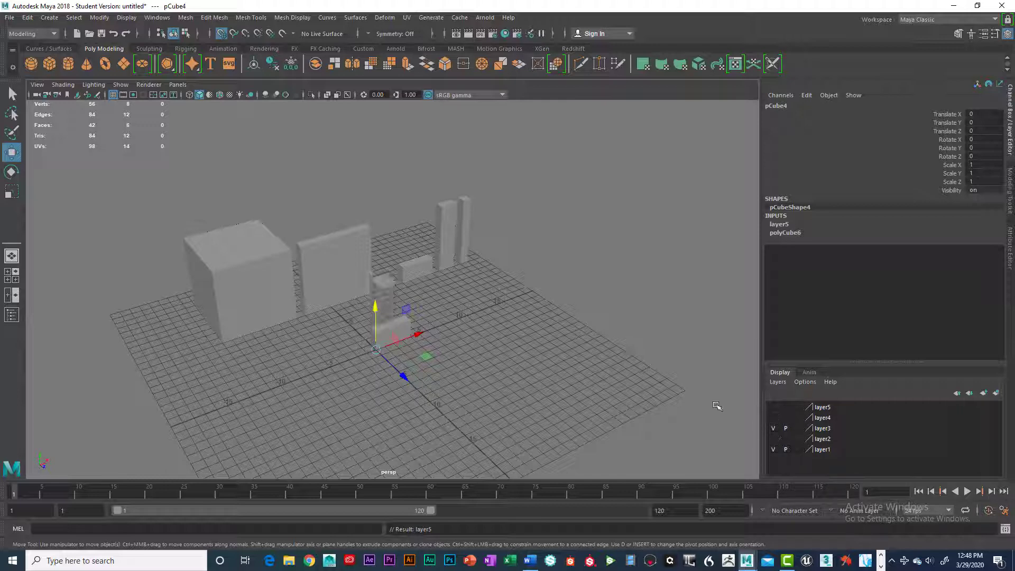
left_click(774, 428)
left_click(773, 439)
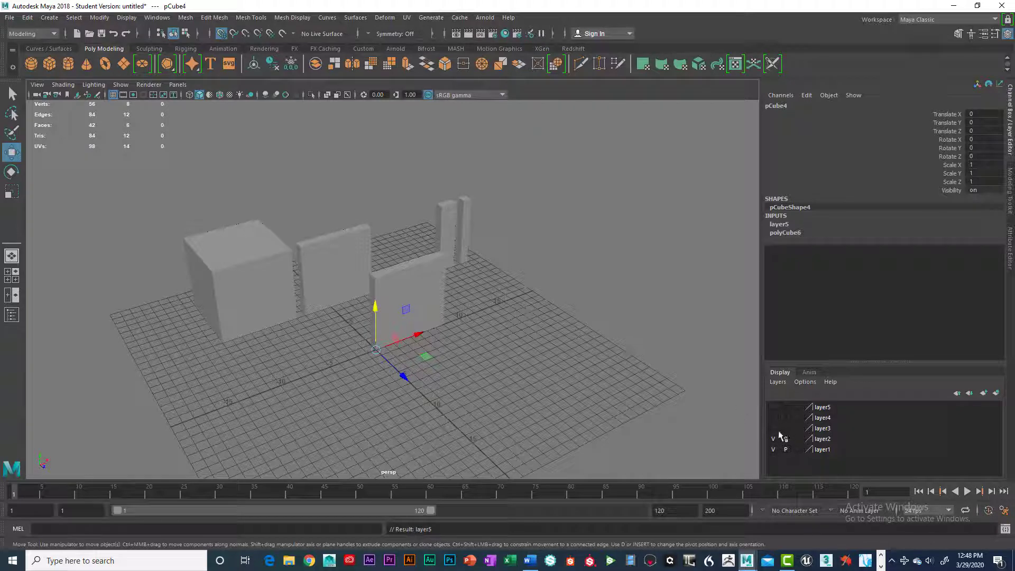
left_click(774, 439)
left_click(773, 439)
left_click(773, 438)
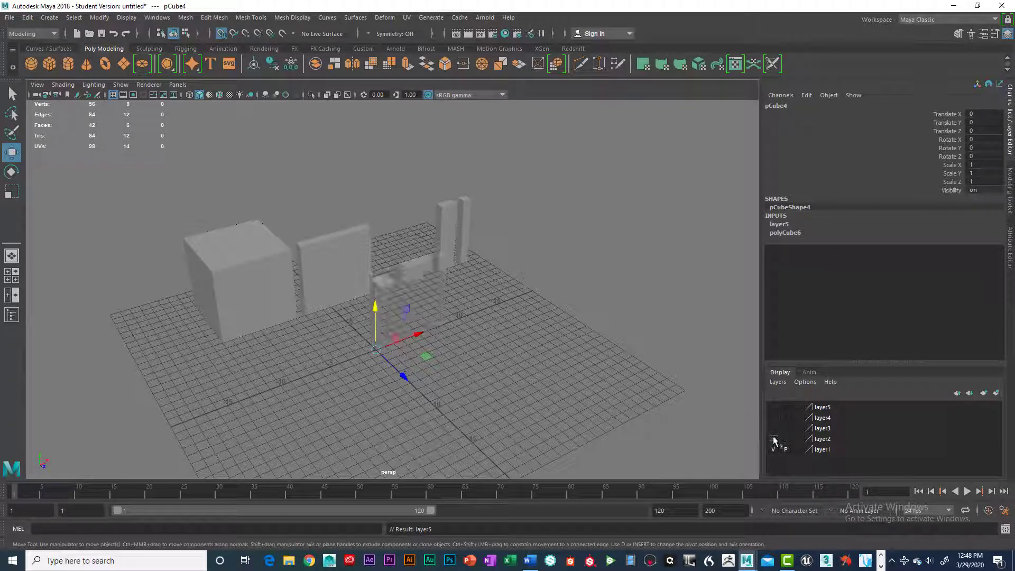
left_click(772, 429)
left_click(774, 428)
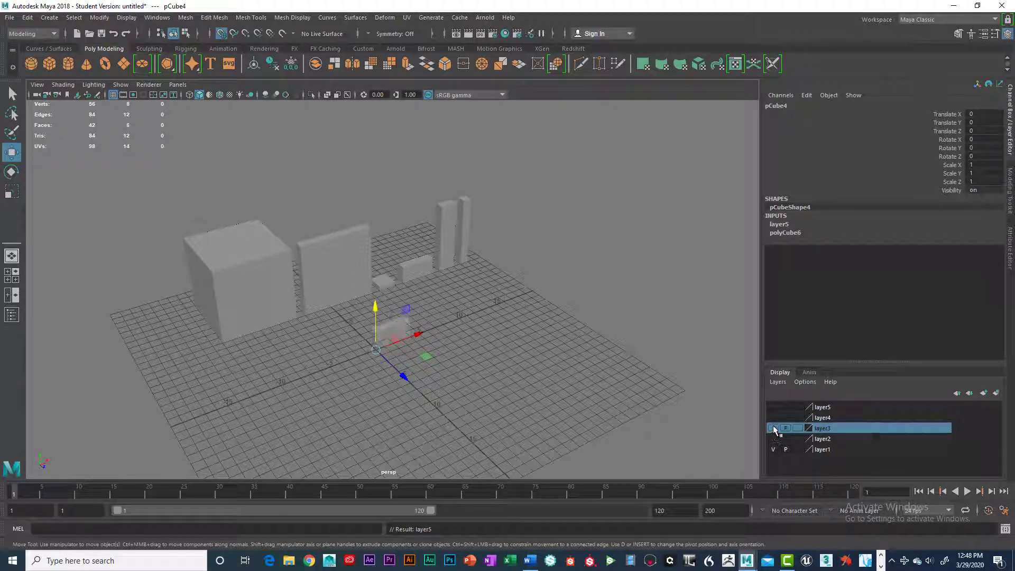
left_click(774, 428)
left_click(772, 418)
left_click(772, 418)
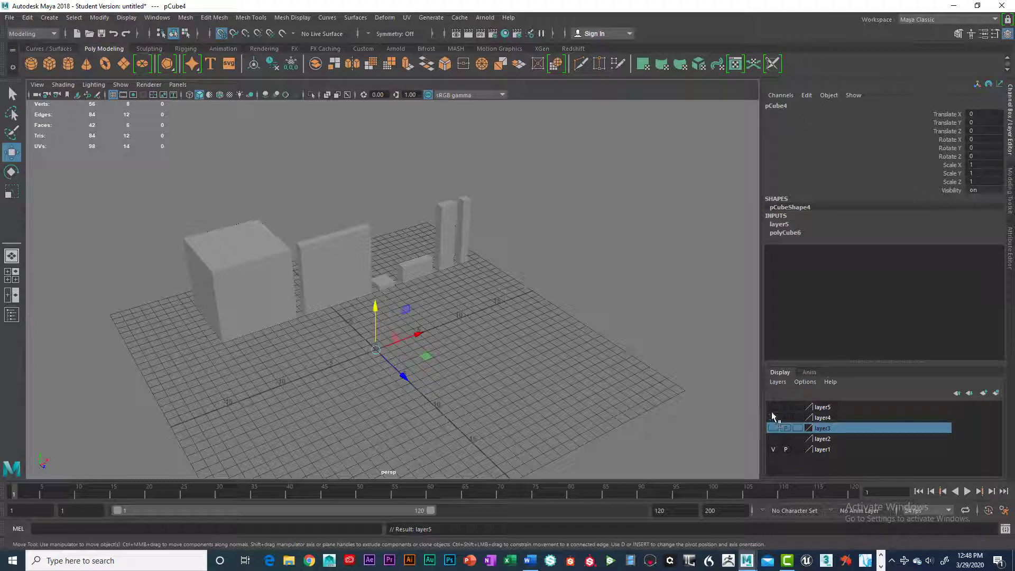
left_click(773, 408)
left_click(772, 408)
Step: Select the flat floor and ceiling reference piece and examine its size and pivot placement up close
left_click(405, 286)
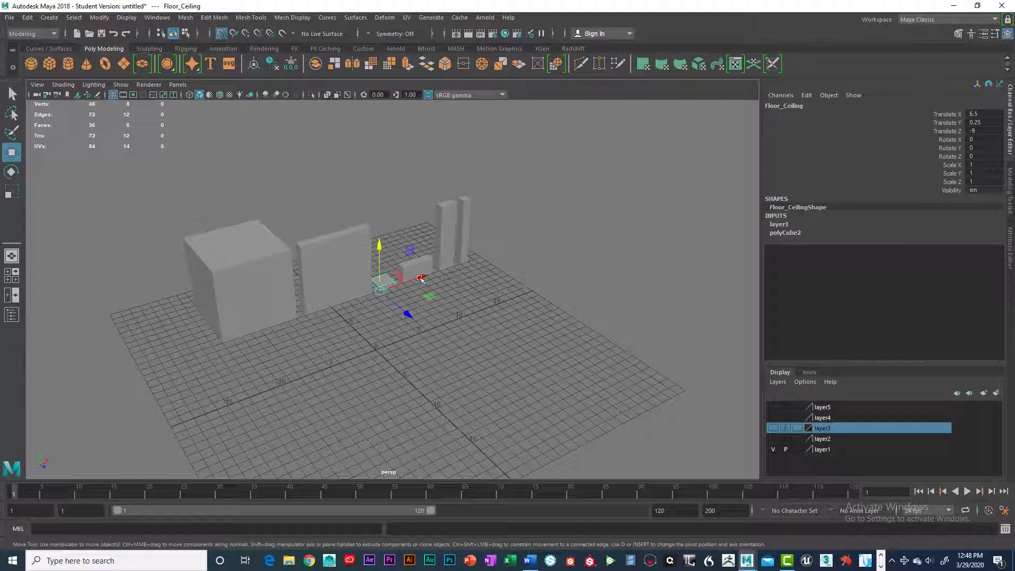
right_click_drag(429, 294, 477, 305, "alt")
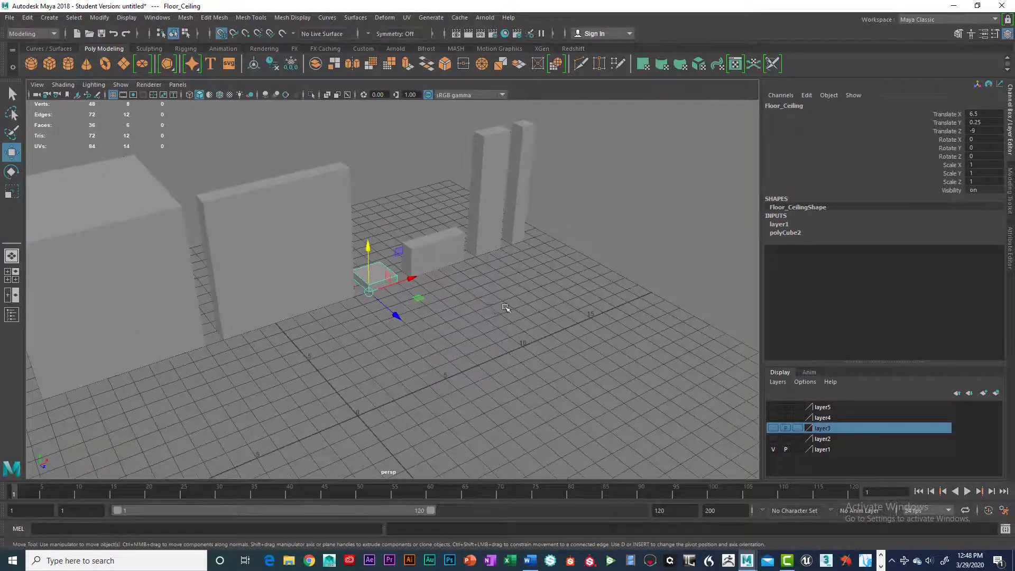
left_click_drag(505, 307, 516, 297, "alt")
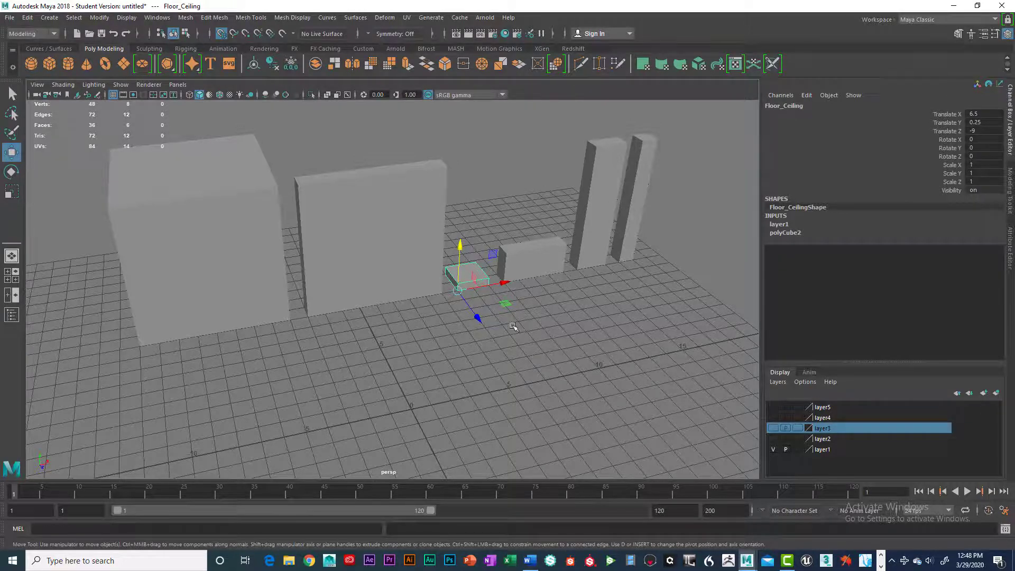
right_click_drag(534, 325, 515, 296, "alt")
left_click_drag(515, 296, 458, 305, "alt")
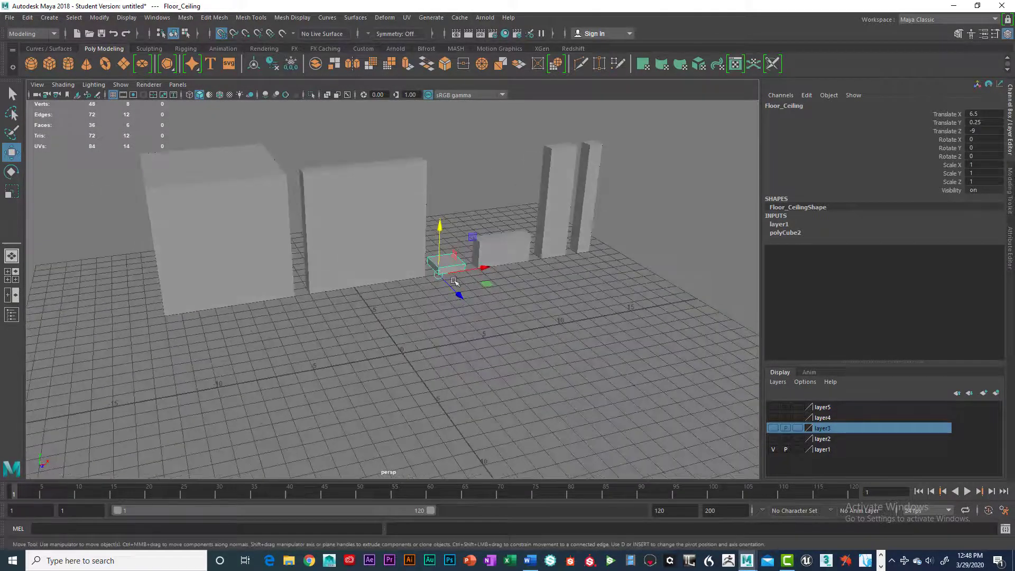
right_click_drag(458, 303, 501, 251, "alt")
middle_click_drag(501, 248, 479, 256, "alt")
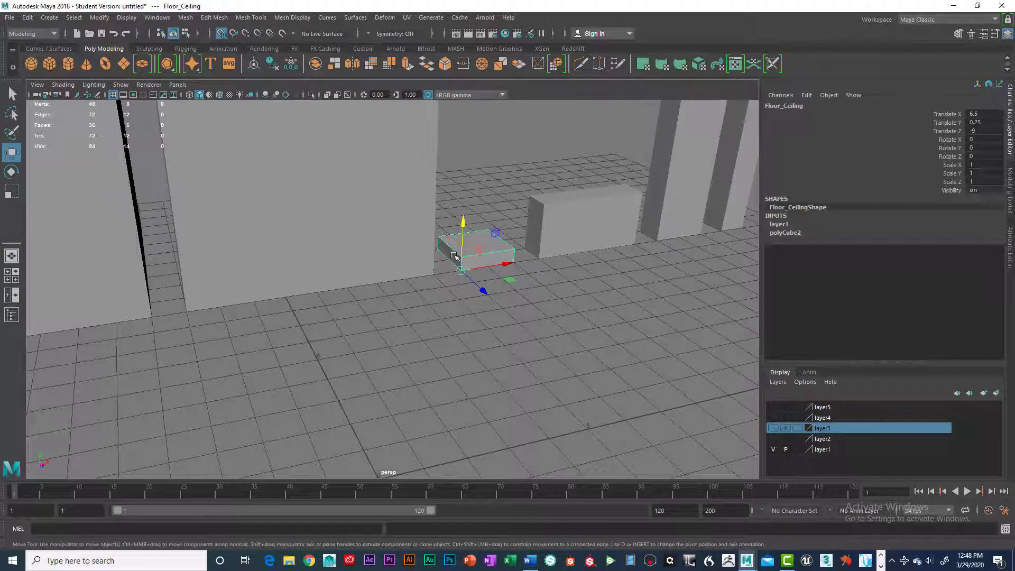
left_click_drag(483, 285, 464, 300, "alt")
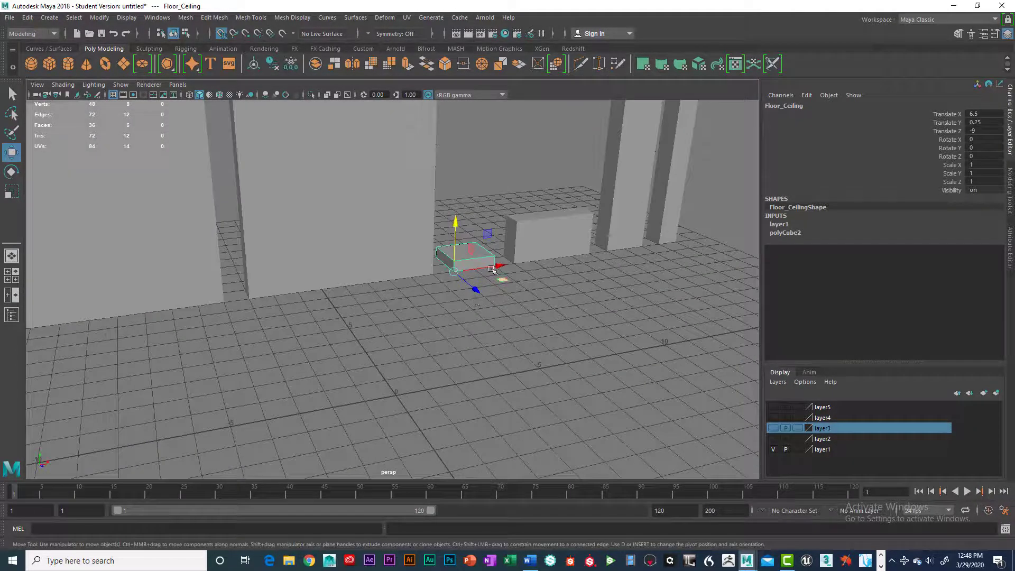
left_click_drag(483, 260, 484, 258, "alt")
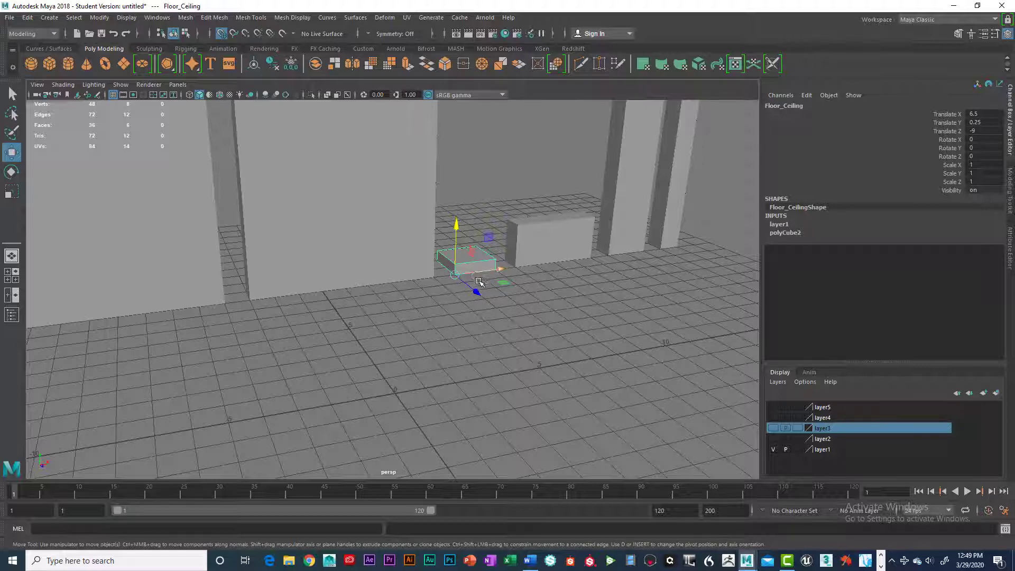
Step: Add a new polygon cube at the origin for the floor and ceiling piece
scroll(475, 302, "down", 3)
scroll(482, 305, "up", 1)
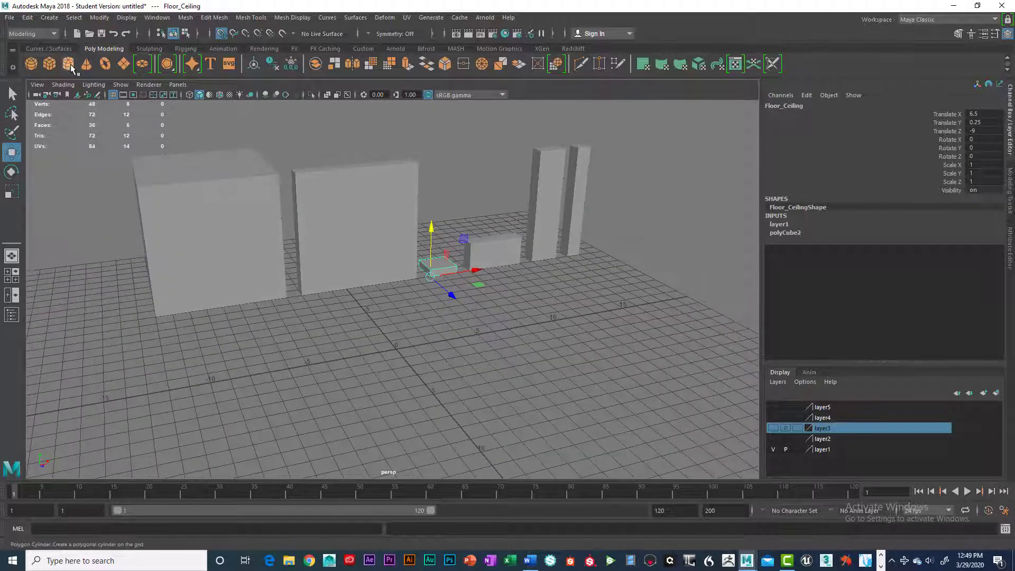
left_click(49, 64)
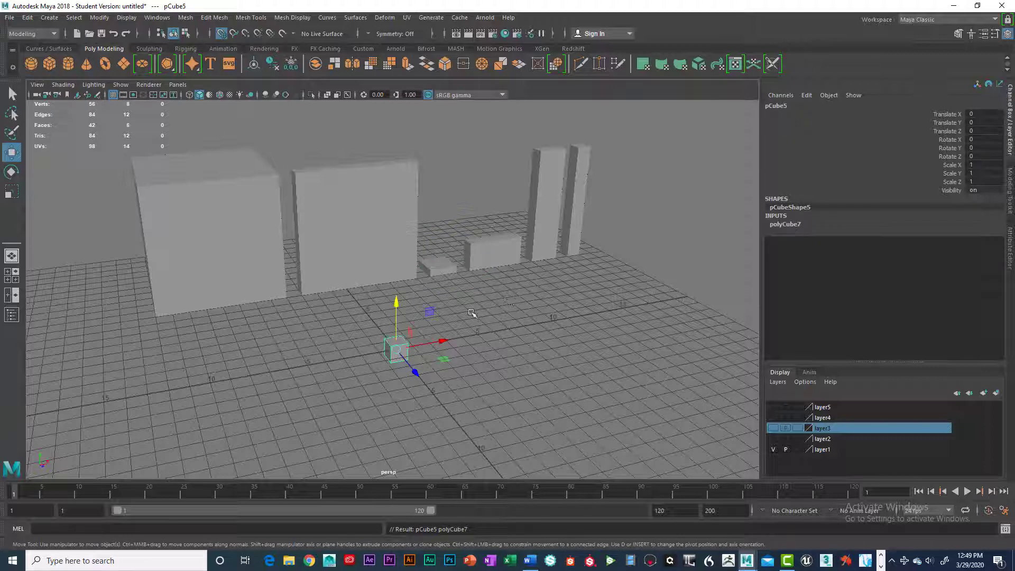
Step: Check the new floor piece cube in the front view and delete it
key("space")
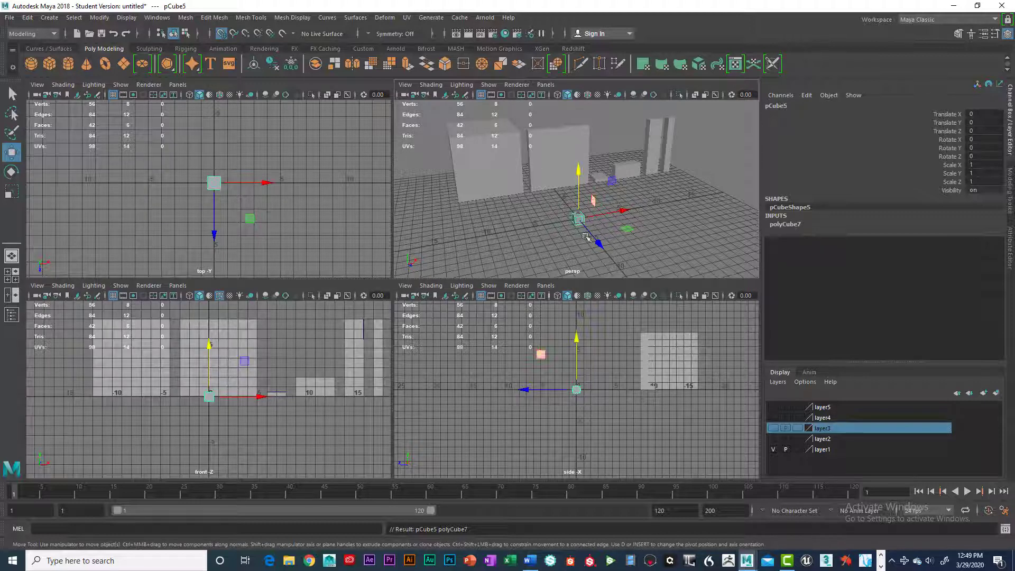
scroll(572, 241, "up", 3)
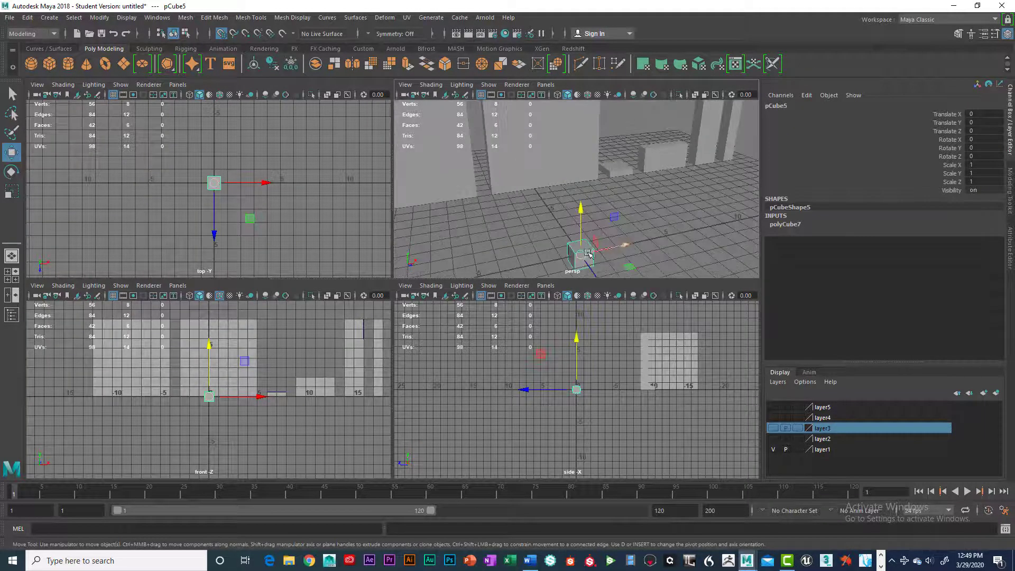
middle_click_drag(585, 253, 595, 205, "alt")
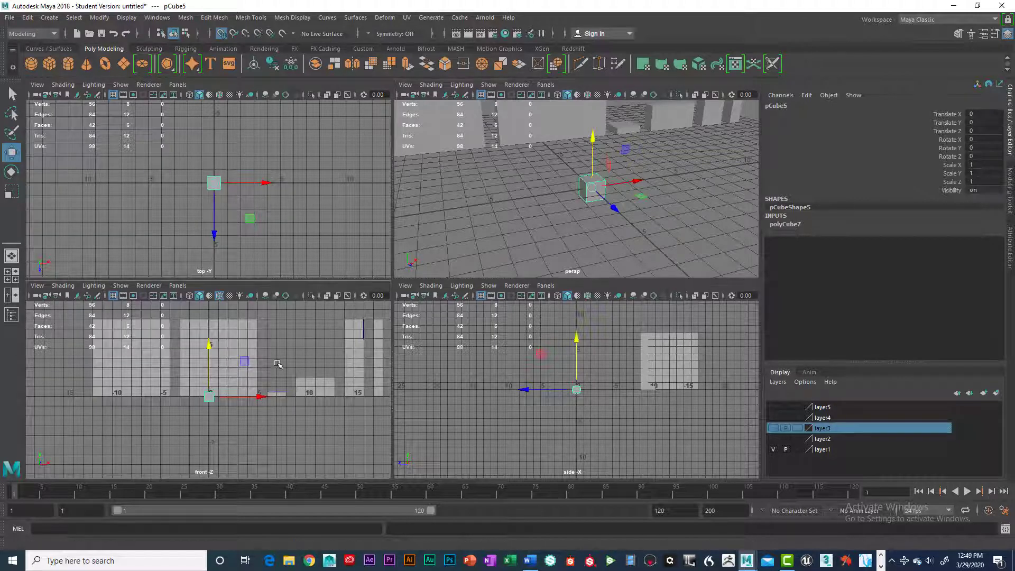
key("space")
scroll(414, 312, "up", 3)
scroll(415, 316, "up", 2)
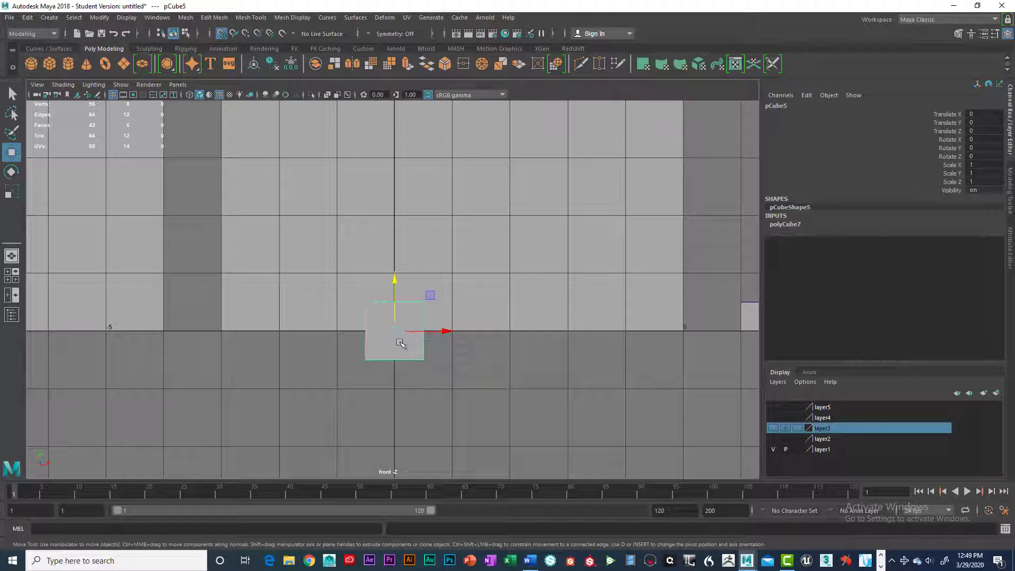
key("Delete")
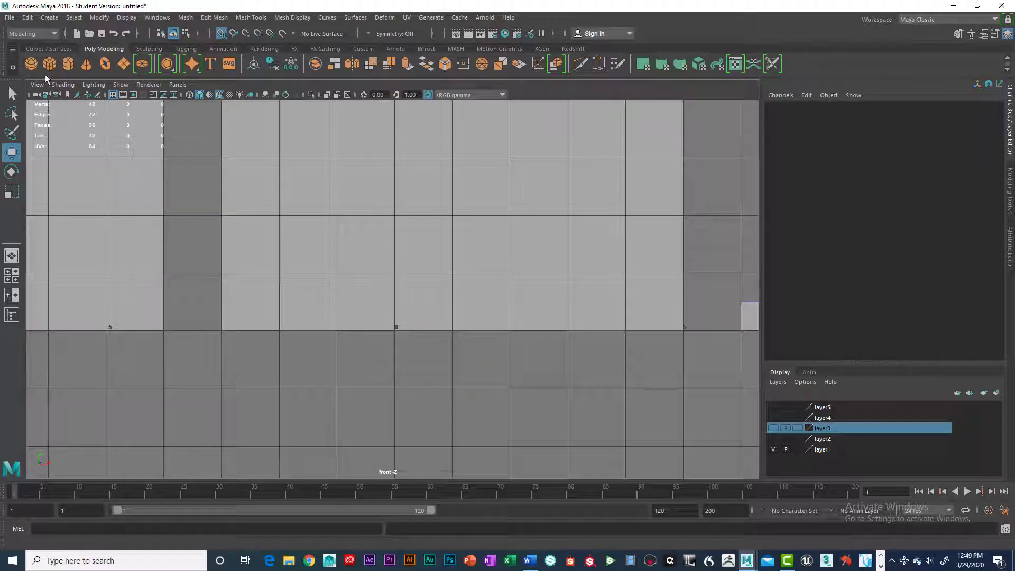
Step: Create a polygon cube at the origin with width 1, height 0.5 and depth 1
left_click(49, 18)
mouse_move(61, 47)
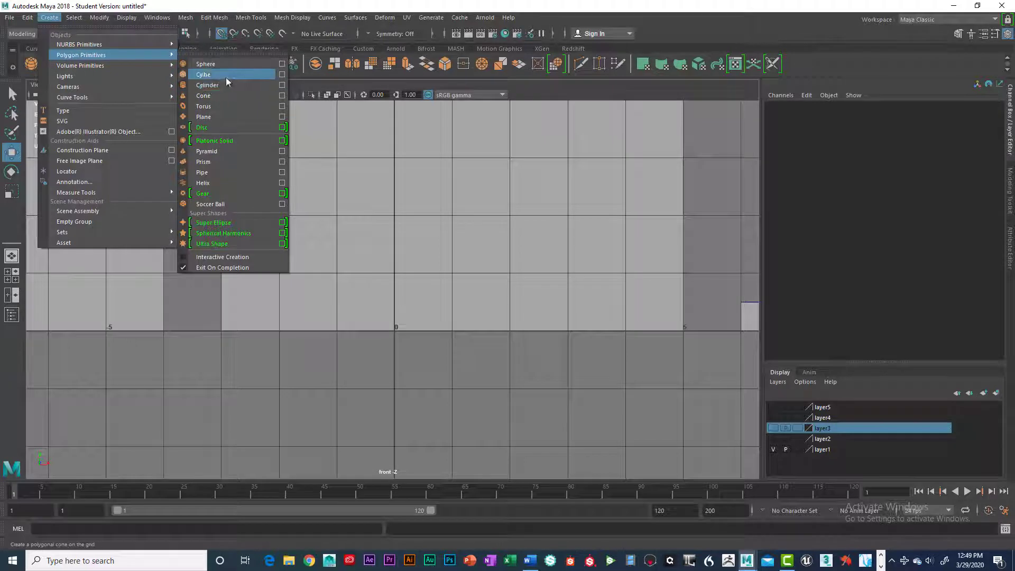
left_click(281, 77)
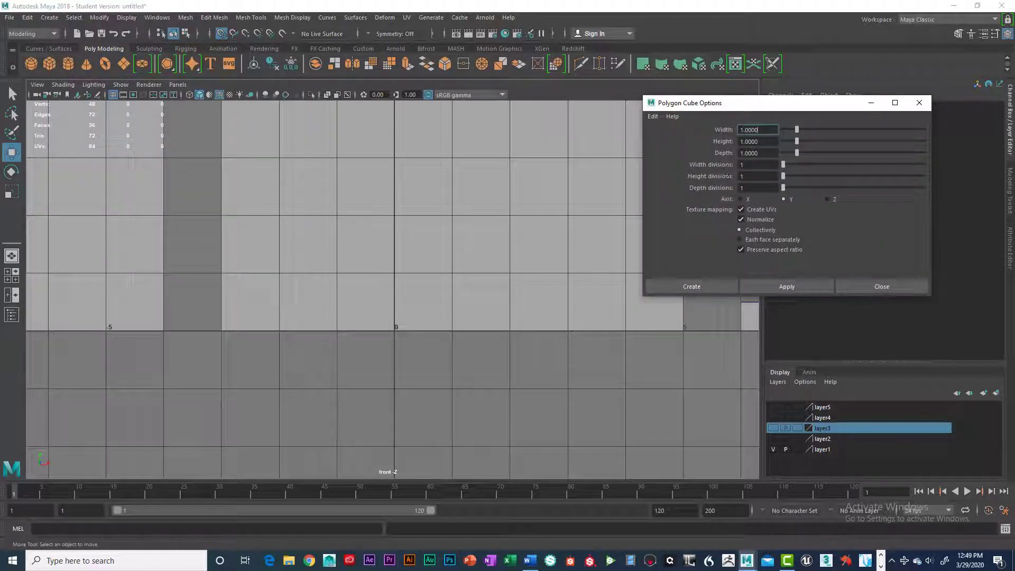
left_click(764, 141)
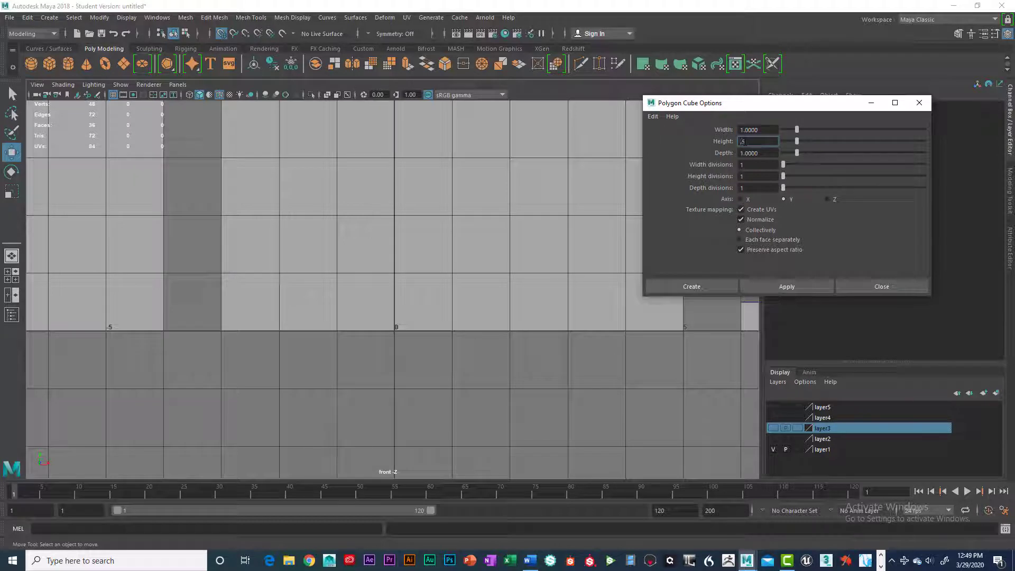
type(".5")
key("Return")
left_click(699, 286)
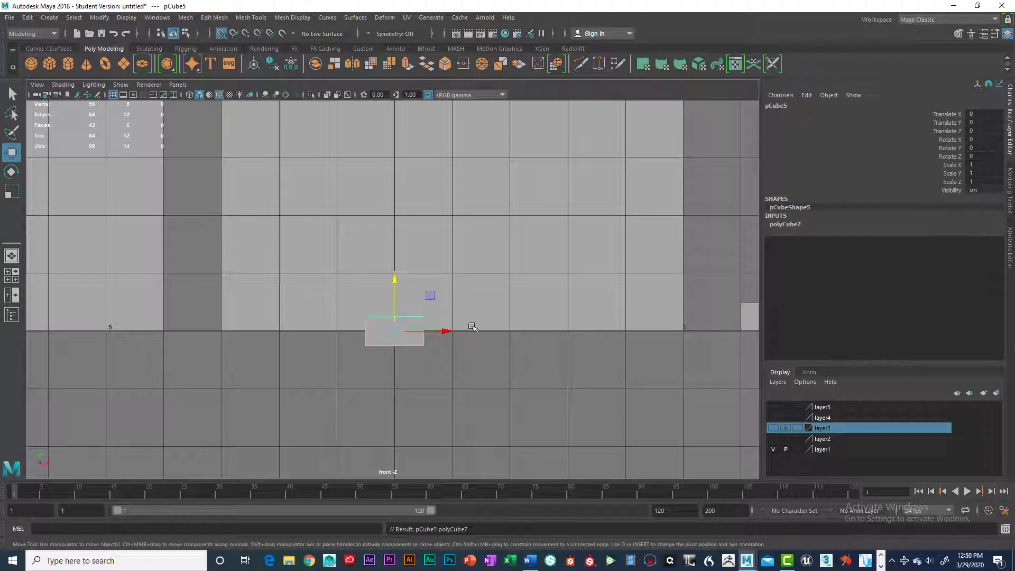
Step: Raise the flat cube onto the grid by setting its Translate Y to 0.25
left_click(971, 122)
type("1")
key("Return")
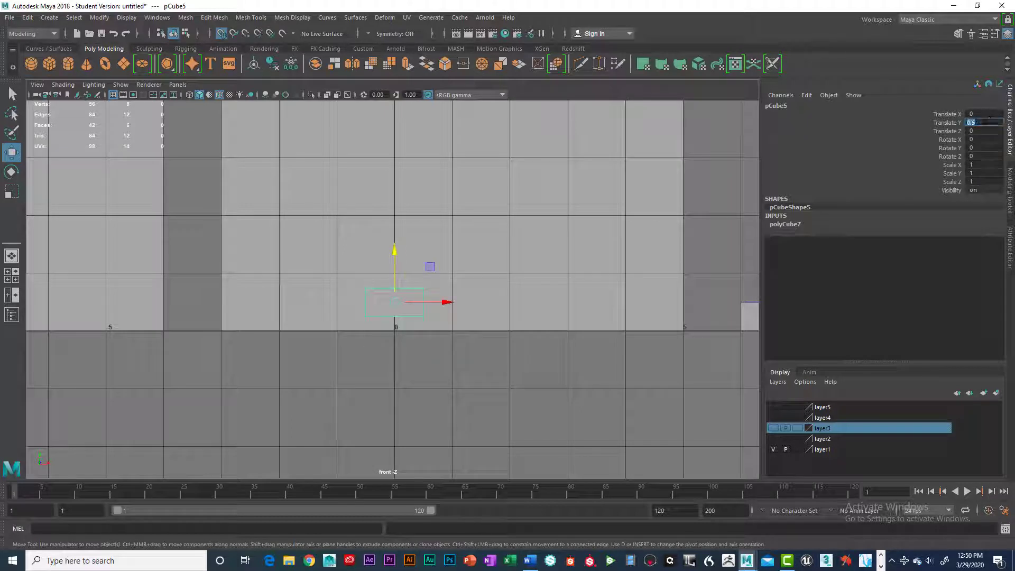
type(".25")
key("Return")
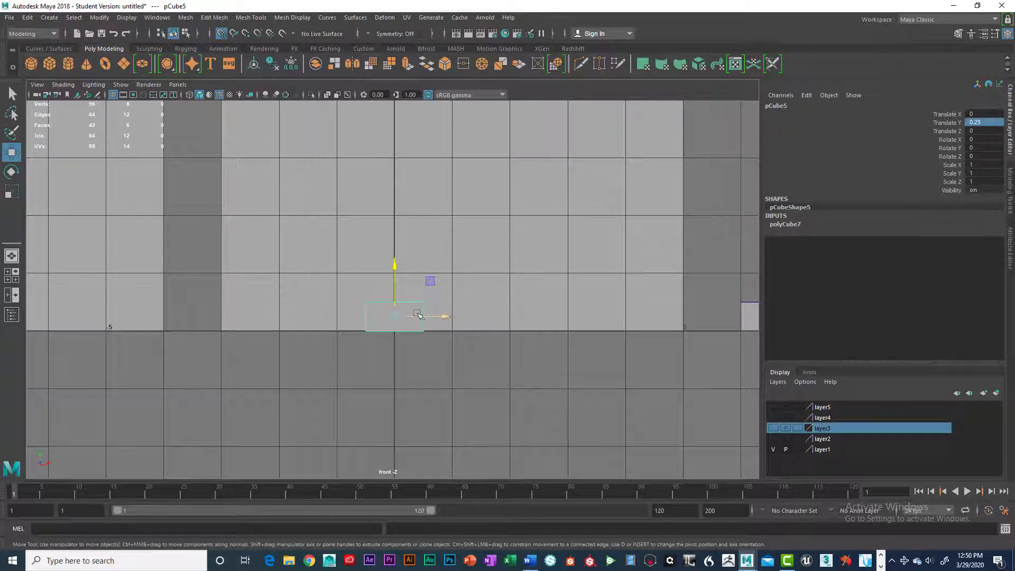
Step: In the front view, grid-snap the flat cube's side vertices so it spans 0 to 2 along X
right_click_drag(382, 303, 326, 256)
left_click_drag(429, 320, 415, 296)
left_click_drag(465, 317, 552, 318)
left_click_drag(335, 278, 398, 317)
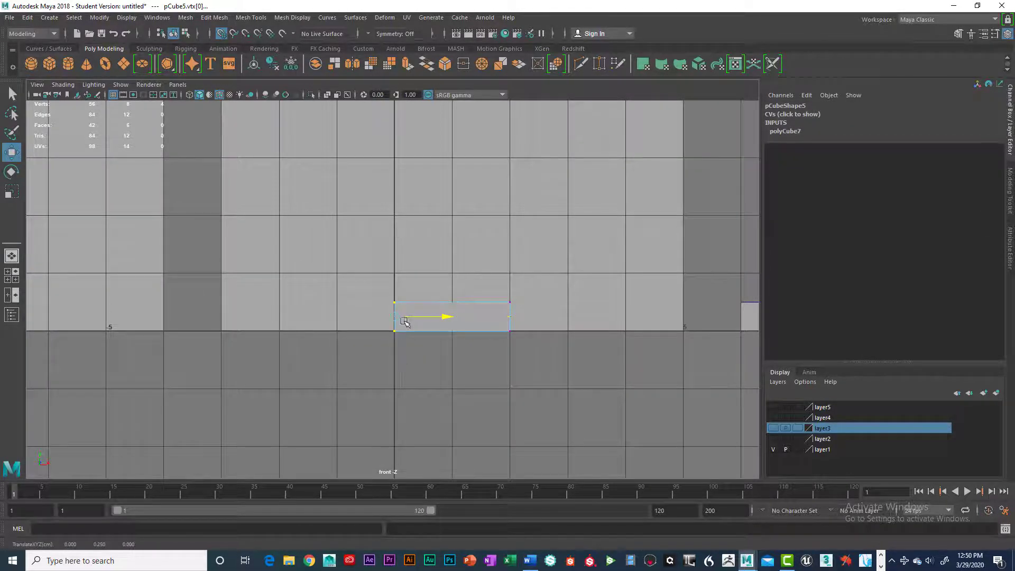
Step: In the top view, grid-snap the back and front vertices so the slab is 2 units deep with its front edge at the origin
key("space")
key("space")
left_click_drag(537, 291, 299, 255, "alt")
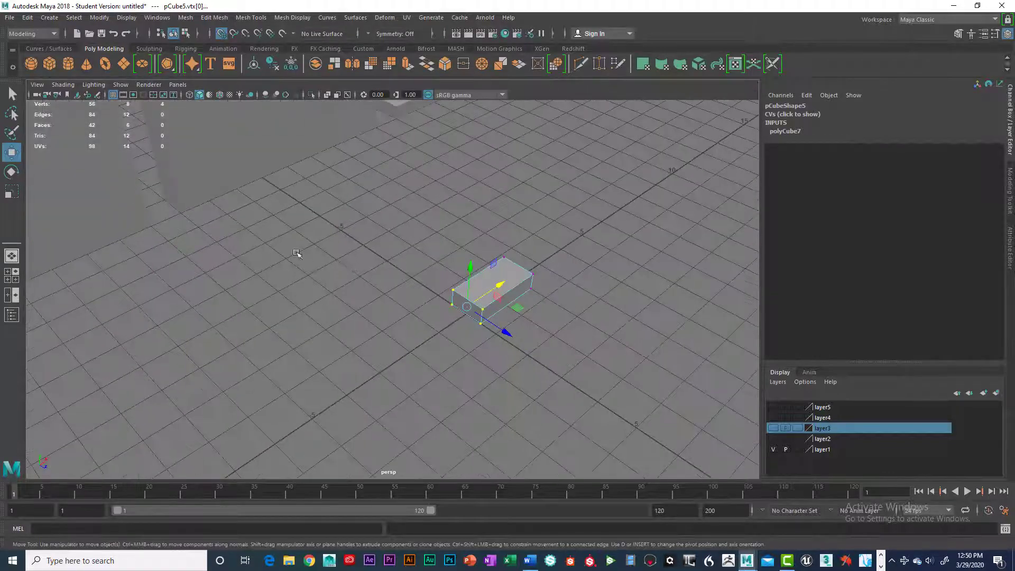
key("space")
key("space")
left_click_drag(468, 266, 420, 228)
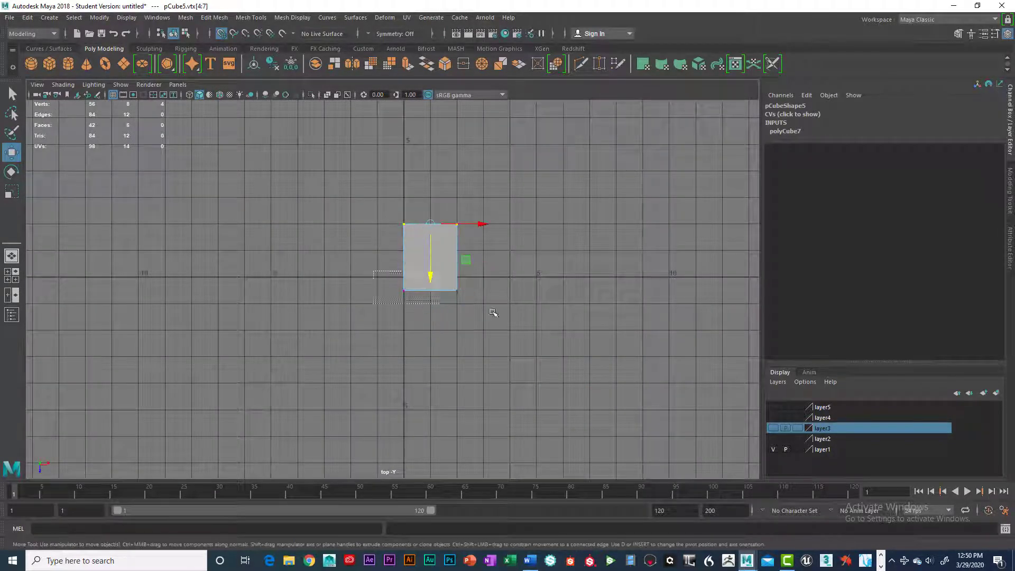
left_click_drag(494, 310, 391, 282)
left_click_drag(430, 318, 431, 304)
key("space")
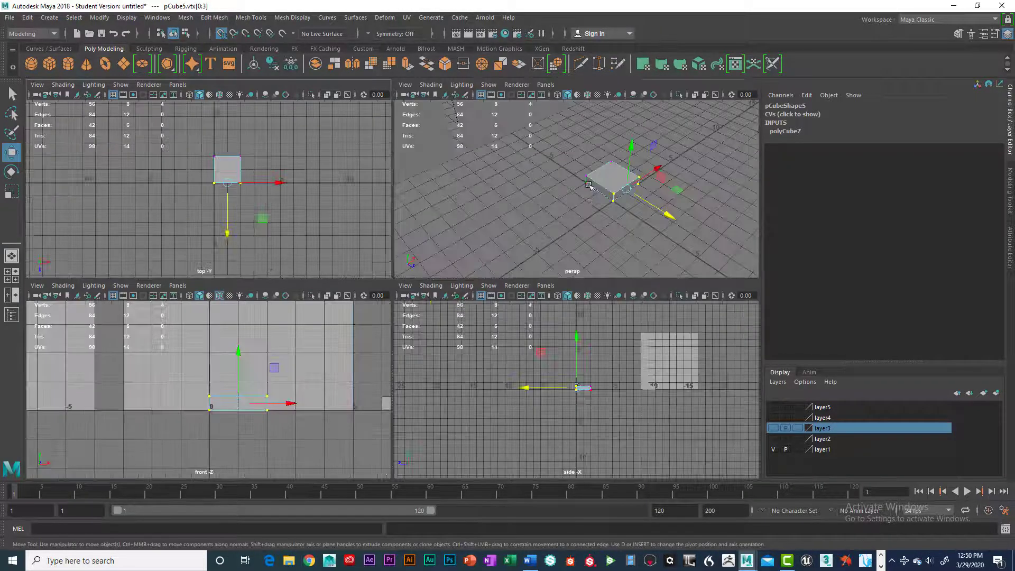
key("space")
left_click_drag(476, 275, 507, 290, "alt")
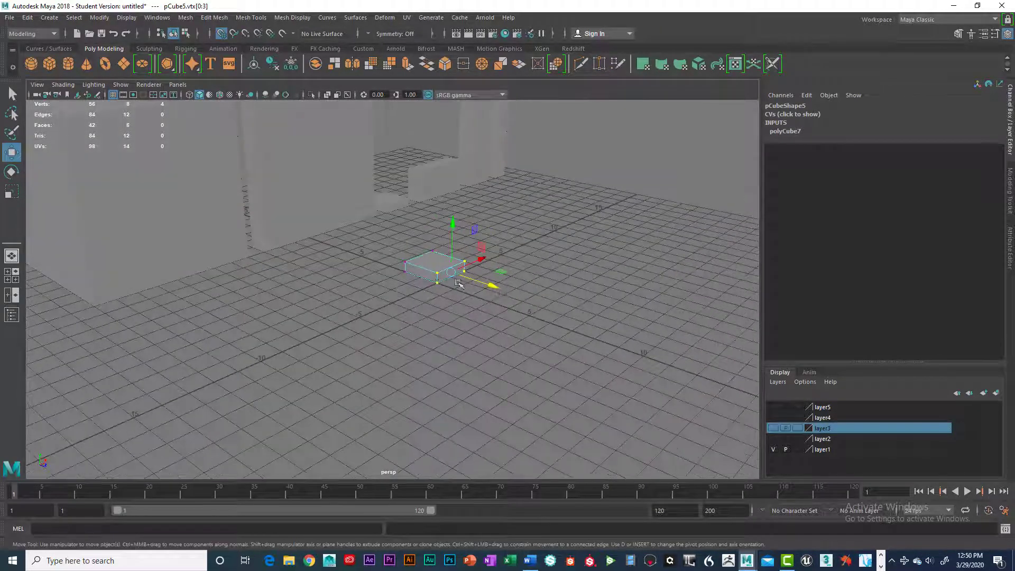
Step: Return the slab to object mode with its pivot at the front corner on the origin, and assign it to a new display layer
right_click_drag(430, 256, 415, 320)
left_click_drag(418, 322, 641, 351, "alt")
left_click(995, 393)
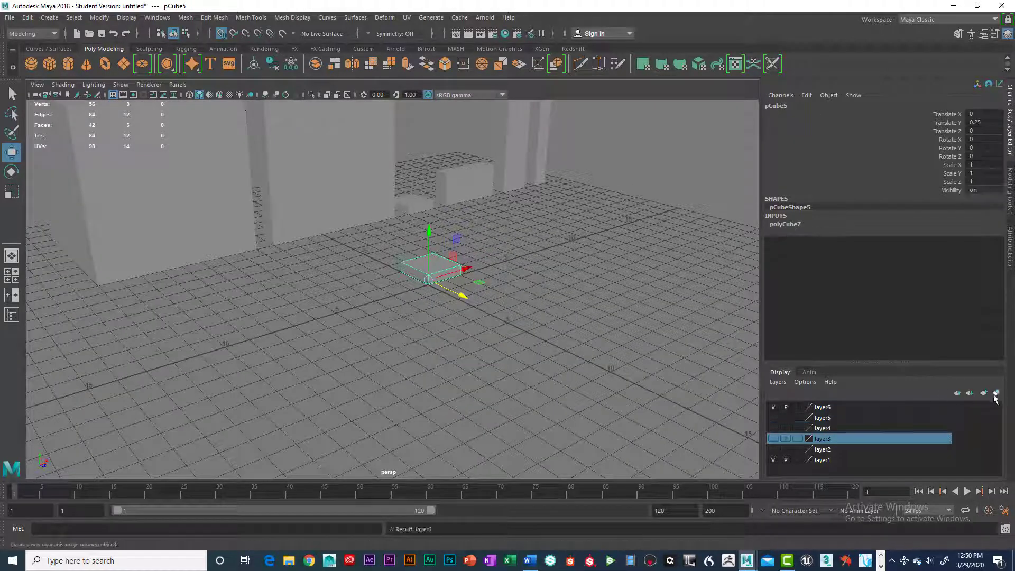
Step: Show layers 2 to 5 and examine all the modular pieces together at the origin
left_click(773, 418)
left_click(773, 428)
left_click(772, 439)
left_click(774, 449)
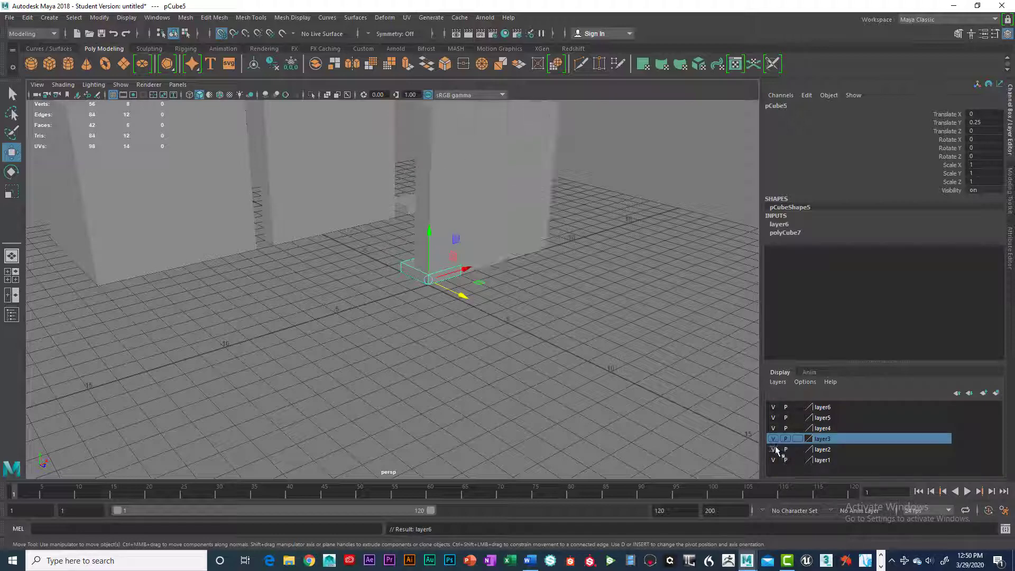
scroll(555, 392, "down", 5)
mouse_move(553, 383)
left_mouse_down("alt")
mouse_move(628, 386)
mouse_move(544, 393)
left_mouse_up("alt")
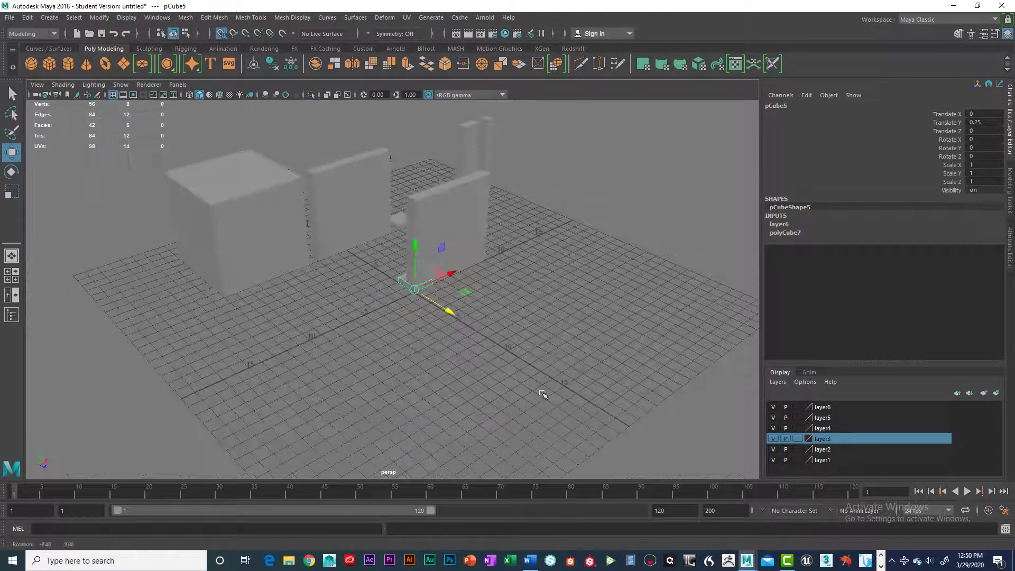
Step: Hide layers 2 to 6 so only the reference pieces on layer 1 are shown
left_click(775, 449)
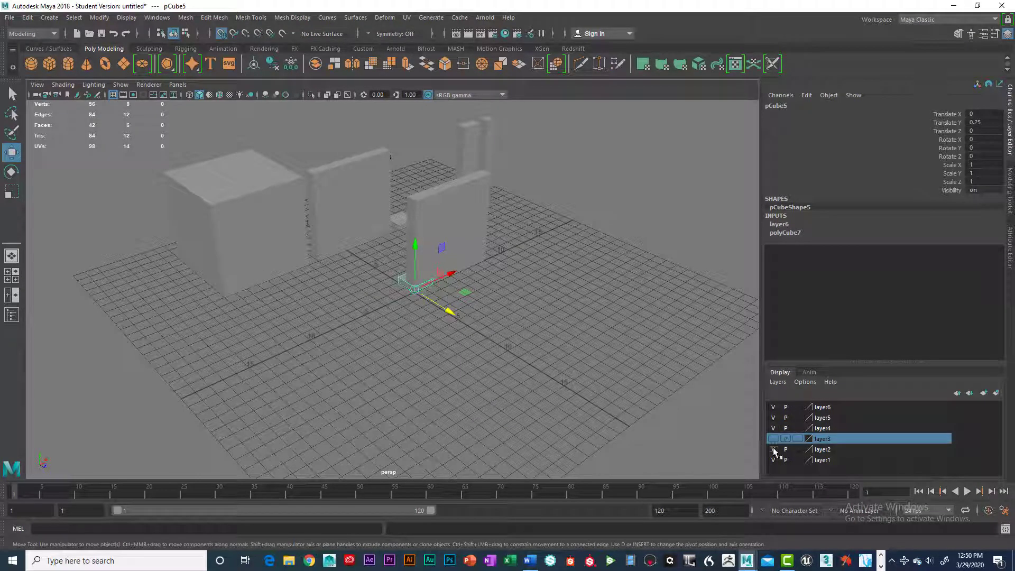
left_click(773, 439)
left_click(772, 428)
left_click(773, 417)
left_click(773, 407)
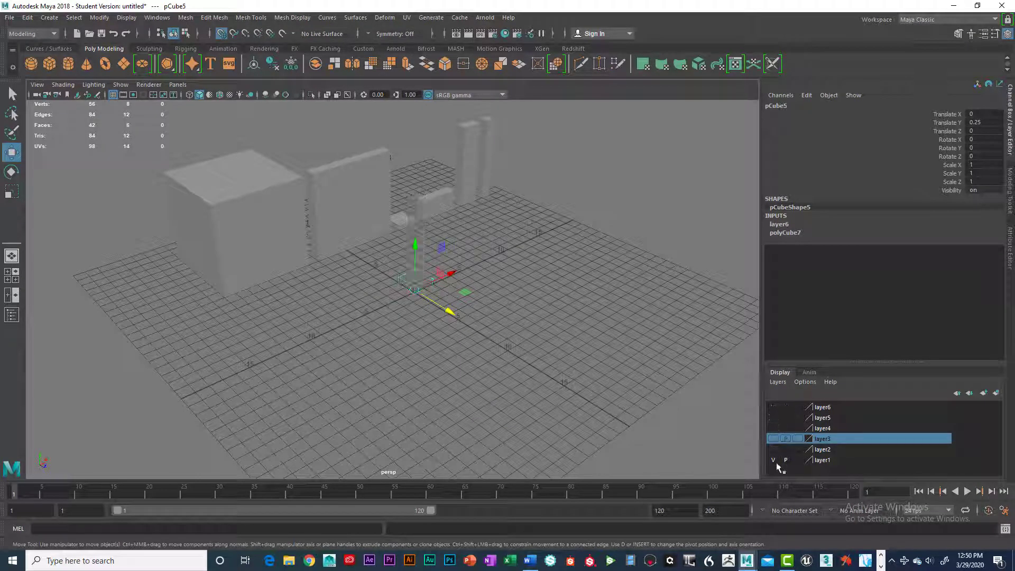
left_click(775, 449)
left_click(775, 448)
left_click(775, 448)
Step: Move the reference wall's pivot corner to the origin, then return the wall to its place beside the large block
left_click_drag(550, 309, 288, 306, "alt")
left_click(304, 302)
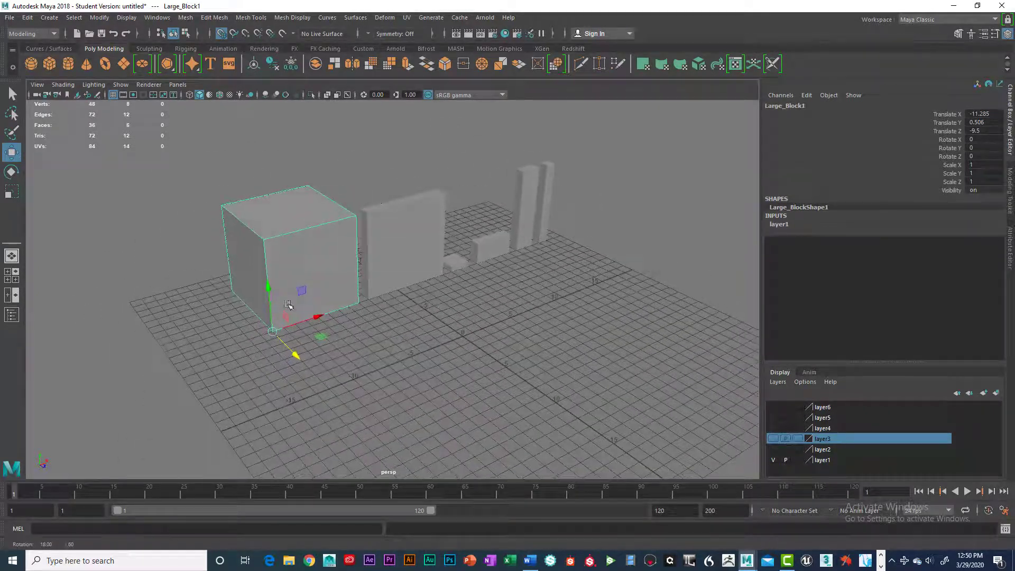
left_click(382, 233)
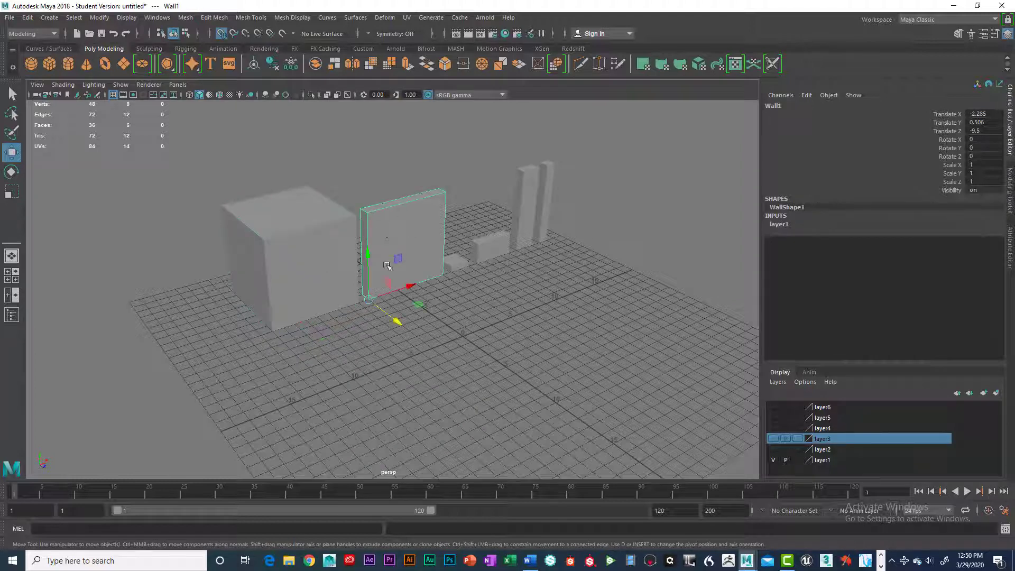
left_click_drag(397, 321, 500, 321)
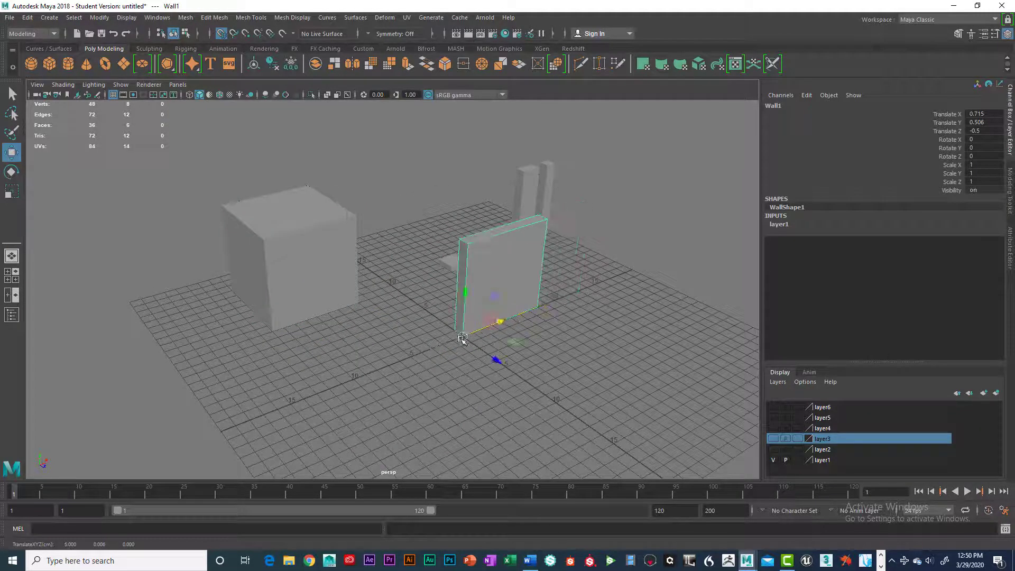
left_click_drag(497, 356, 375, 314)
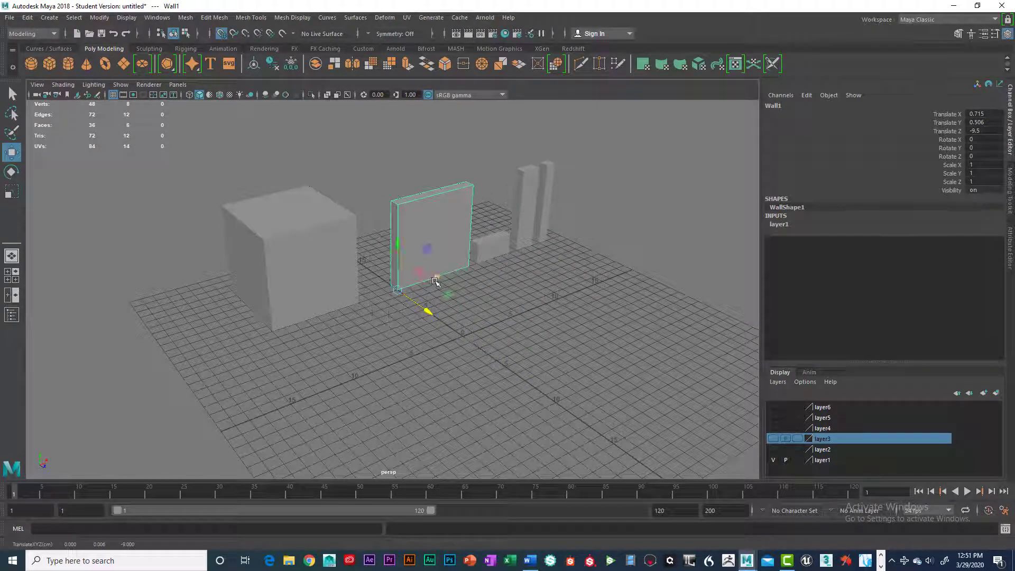
left_click_drag(430, 283, 372, 297)
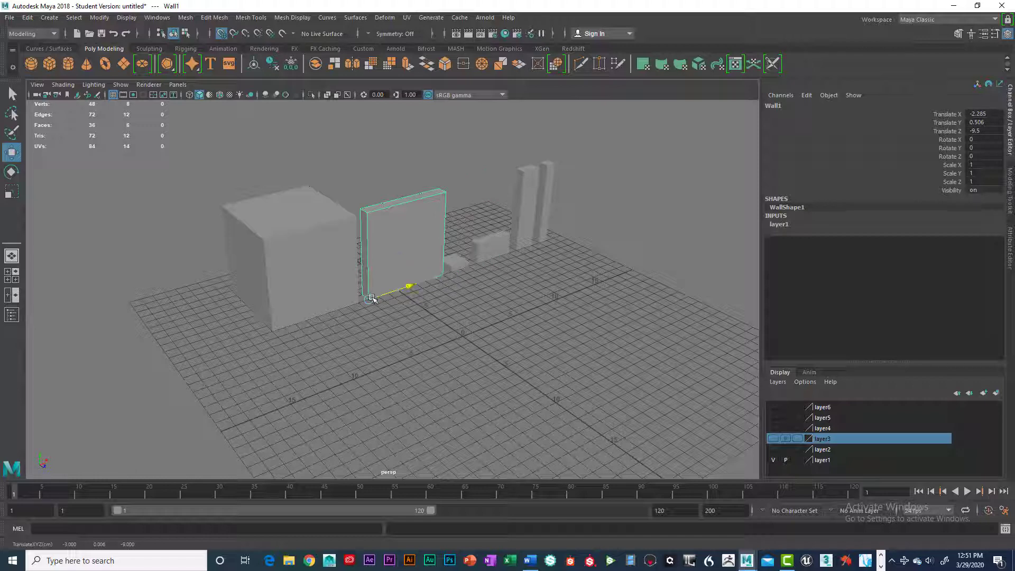
Step: Duplicate the reference wall and place the copy with its pivot corner on the origin
key("ctrl+d")
left_click_drag(397, 321, 475, 381)
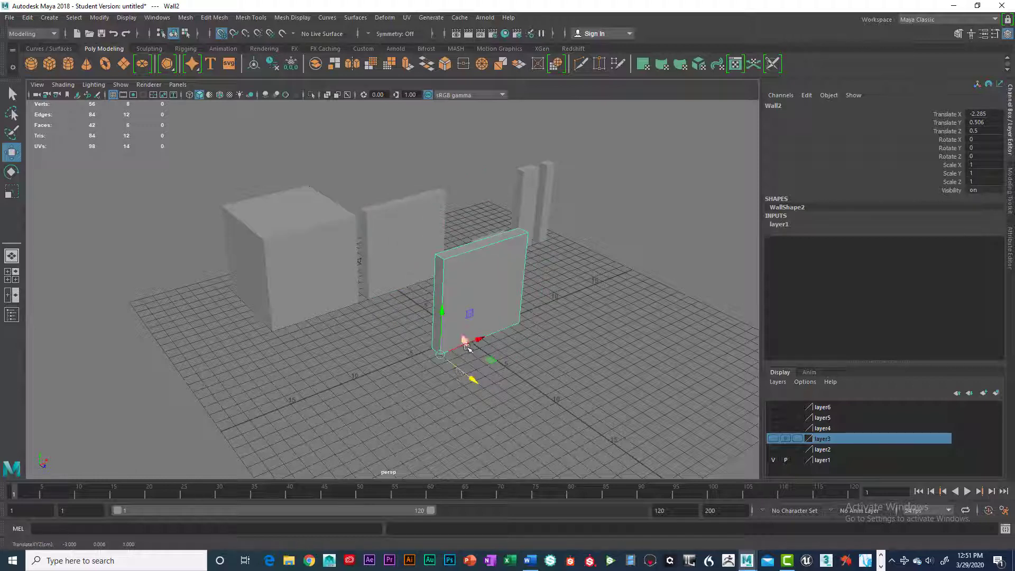
mouse_move(464, 344)
left_mouse_down()
mouse_move(513, 325)
mouse_move(470, 337)
mouse_move(522, 380)
mouse_move(470, 333)
left_mouse_up()
key("space")
key("space")
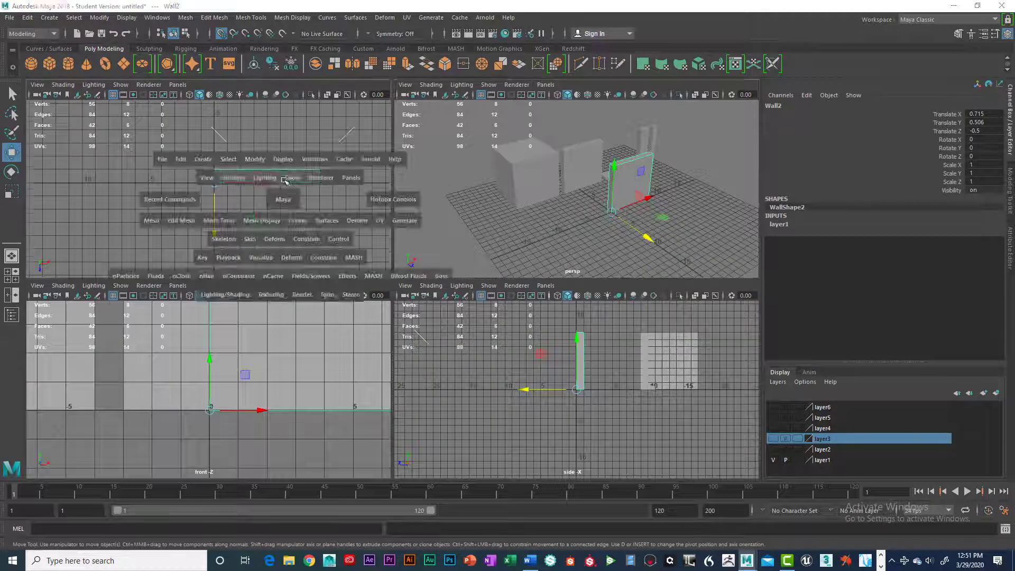
Step: In the top view, move the wall copy's back vertices to turn it into a block 8 units deep
right_click_drag(489, 260, 426, 258)
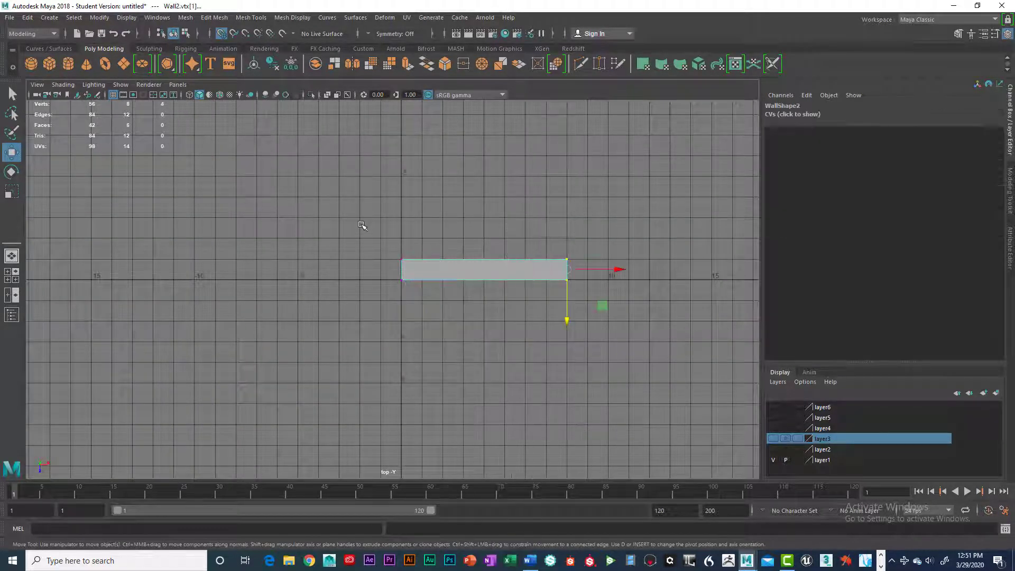
left_click_drag(363, 224, 581, 272)
left_click_drag(484, 301, 470, 119)
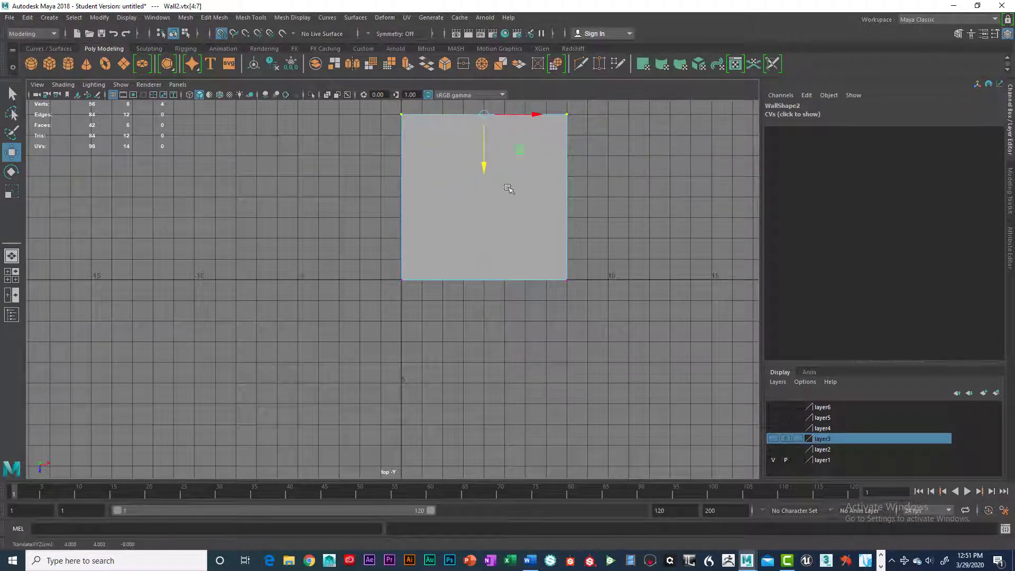
key("space")
key("space")
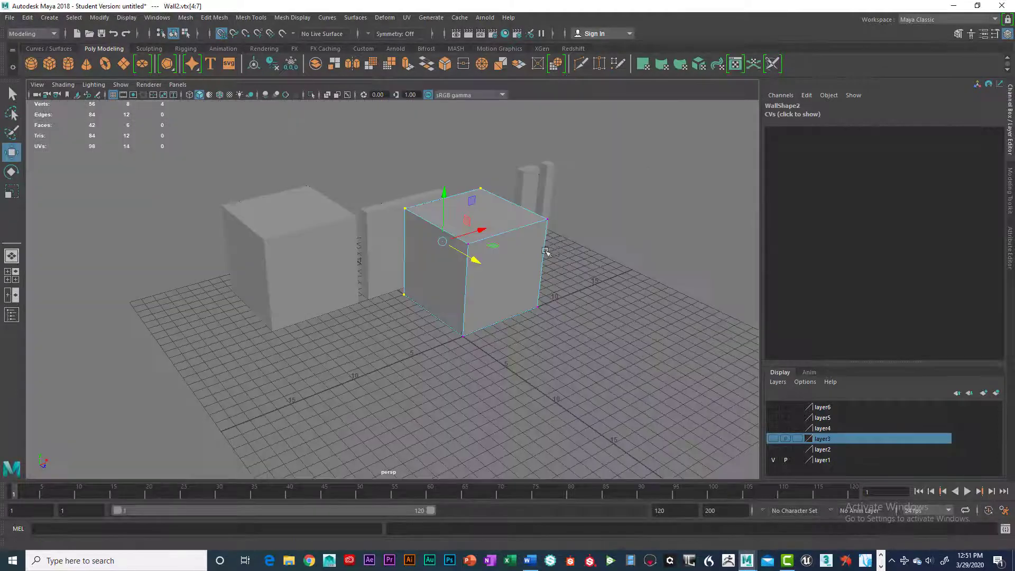
left_click_drag(479, 256, 510, 256, "alt")
Step: Return the block copy to object mode, shift it 7 units along negative X and delete it
right_click_drag(513, 237, 501, 302)
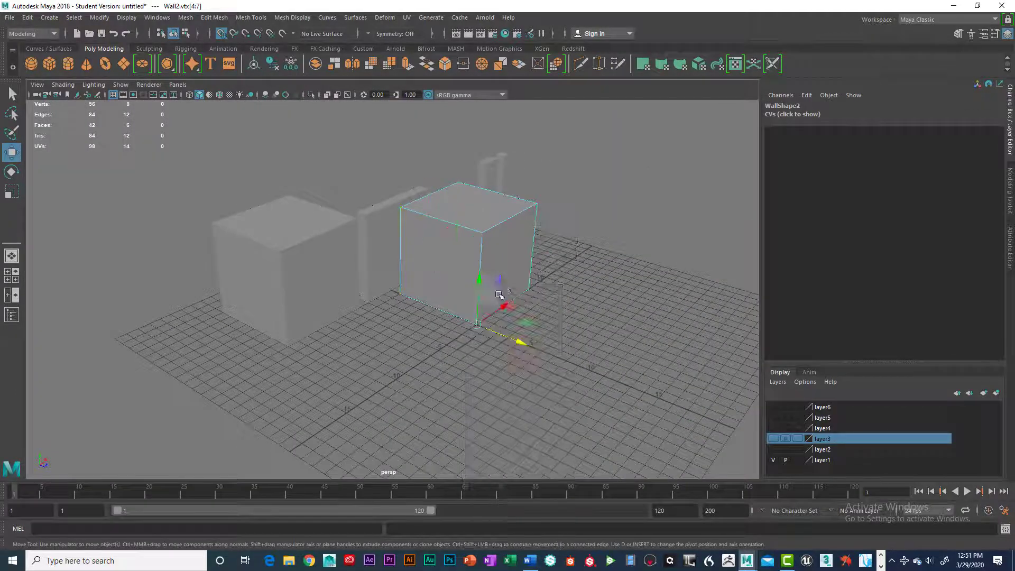
left_click_drag(476, 296, 310, 236, "alt")
left_click_drag(590, 196, 540, 282, "alt")
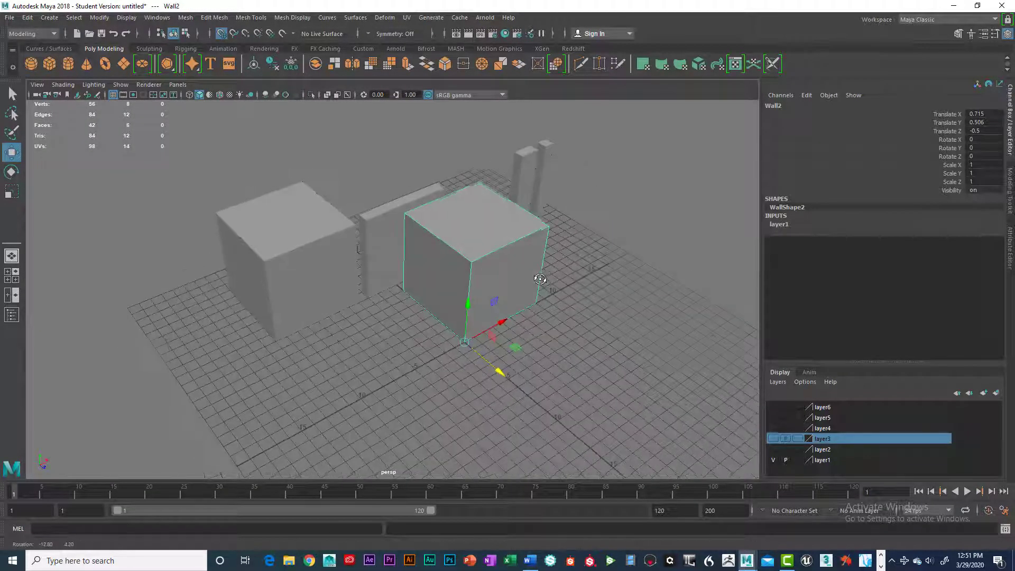
left_click_drag(499, 323, 386, 372)
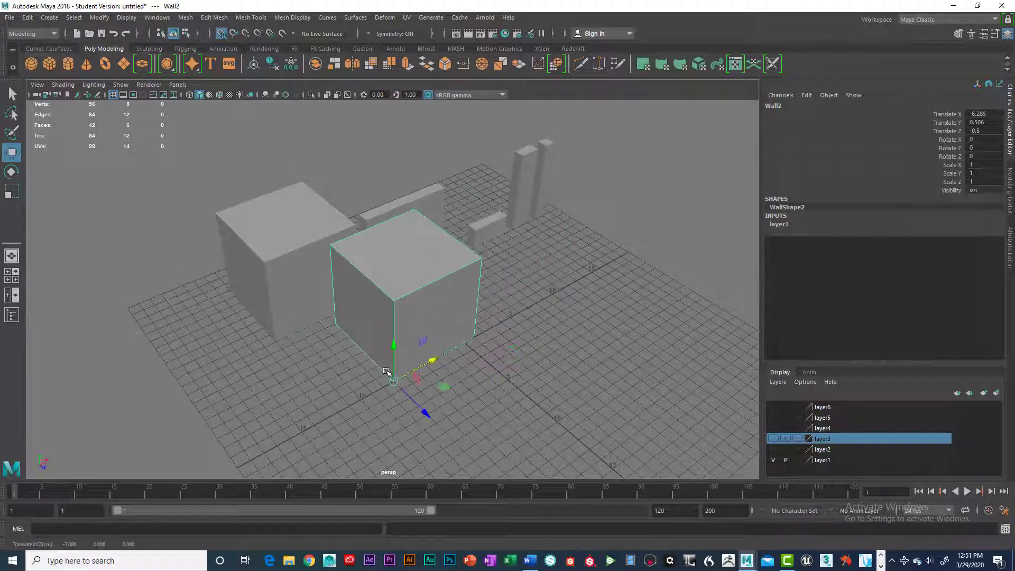
key("Delete")
left_click(295, 281)
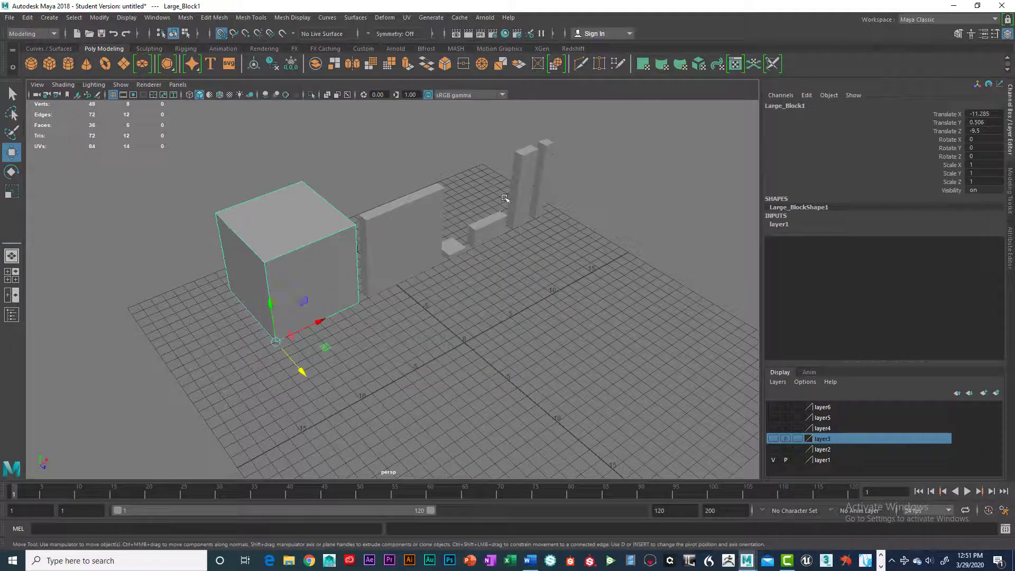
Step: Review the object names of the large block, wall, floor slab, low window piece, door piece and pillar
left_click_drag(552, 230, 557, 273, "alt")
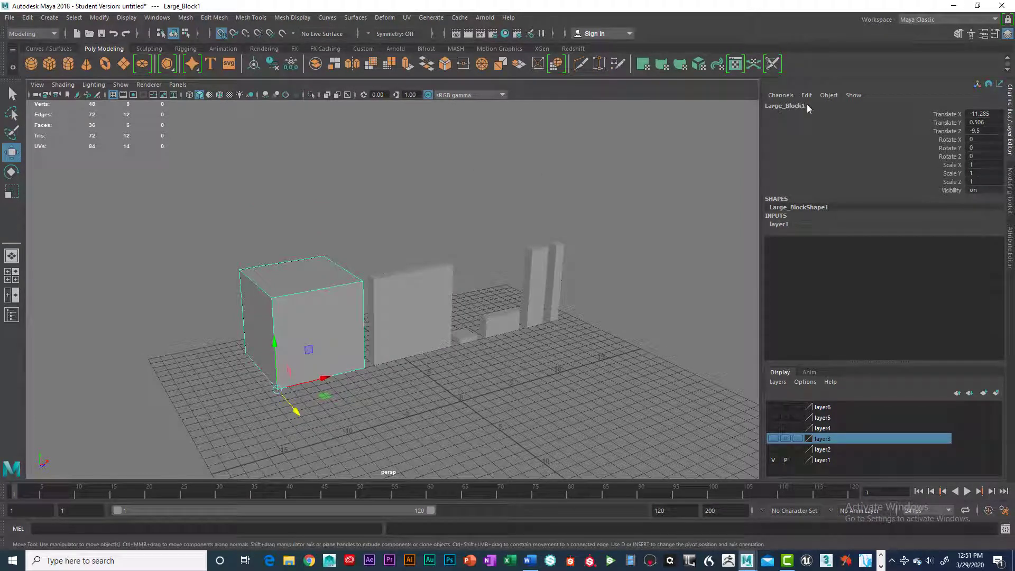
left_click(410, 294)
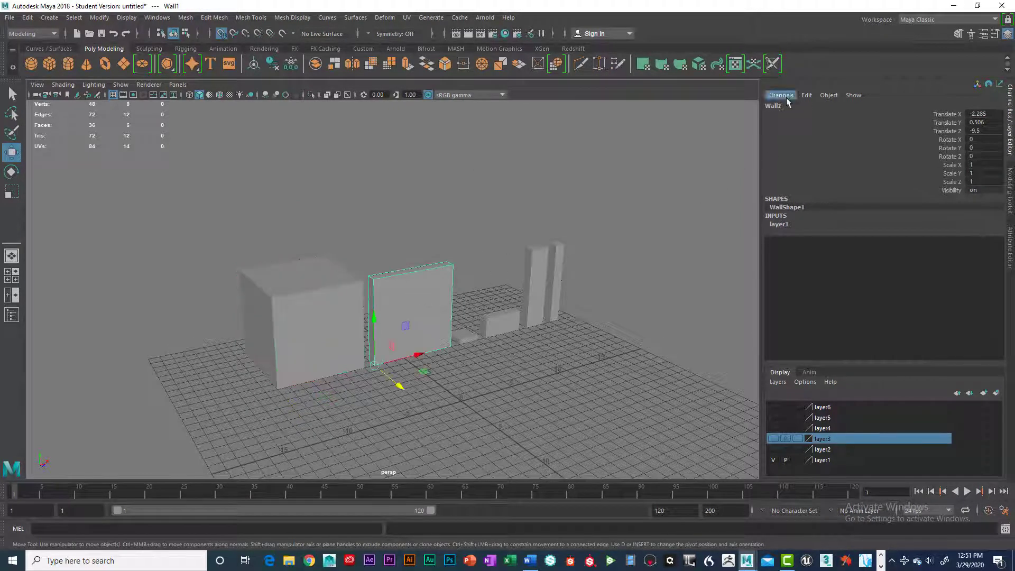
left_click(468, 339)
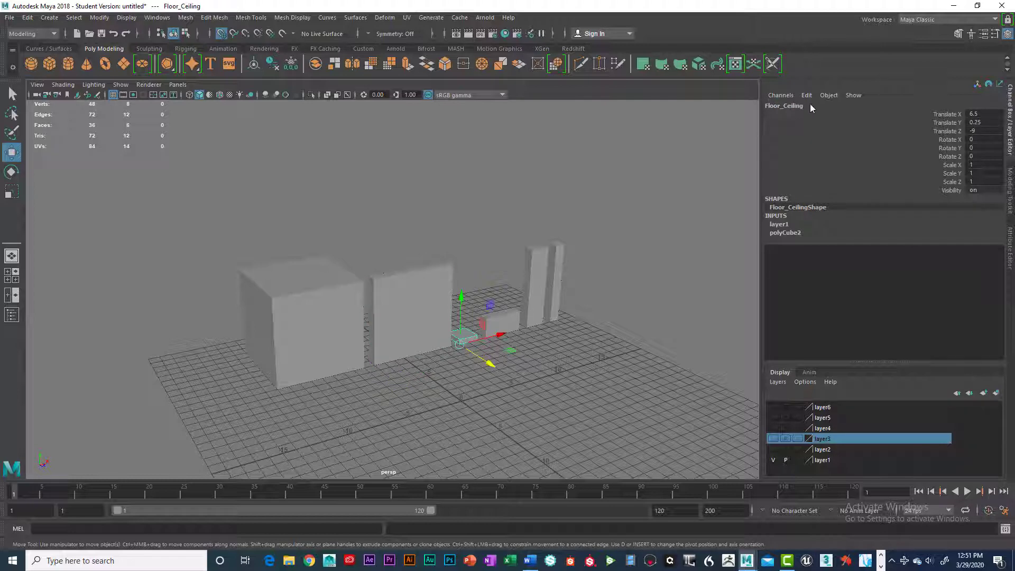
left_click(506, 321)
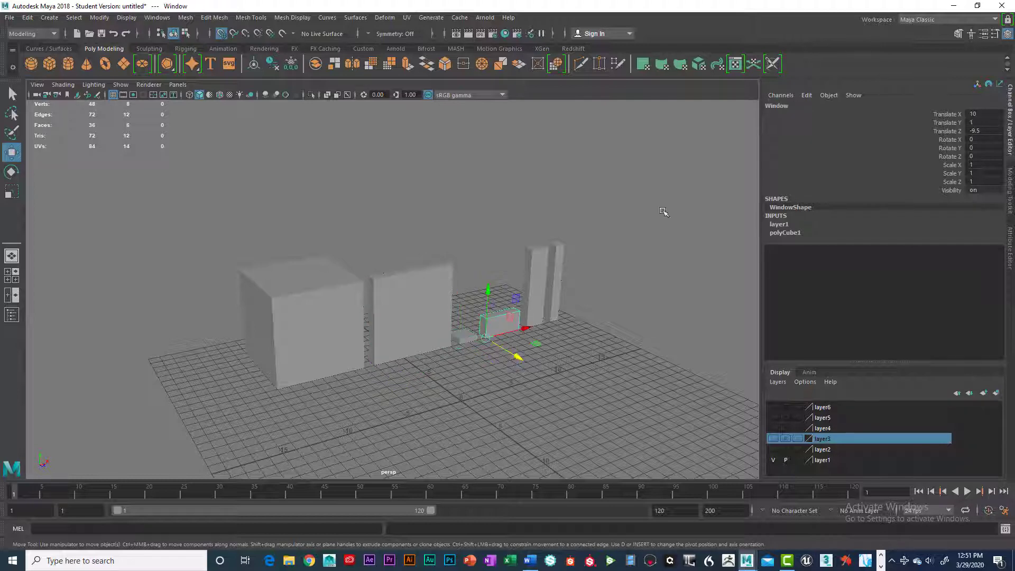
left_click(537, 261)
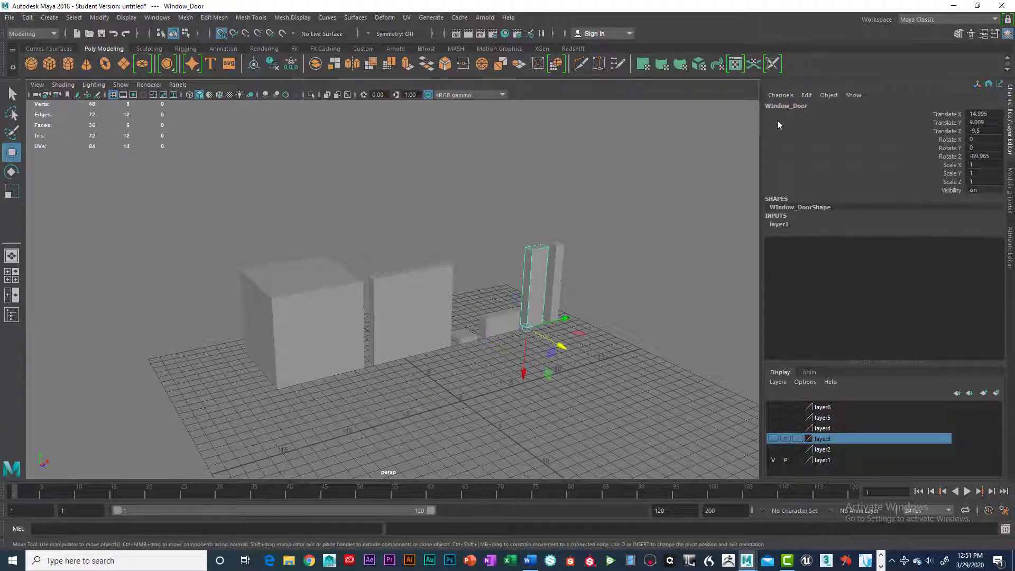
double_click(808, 103)
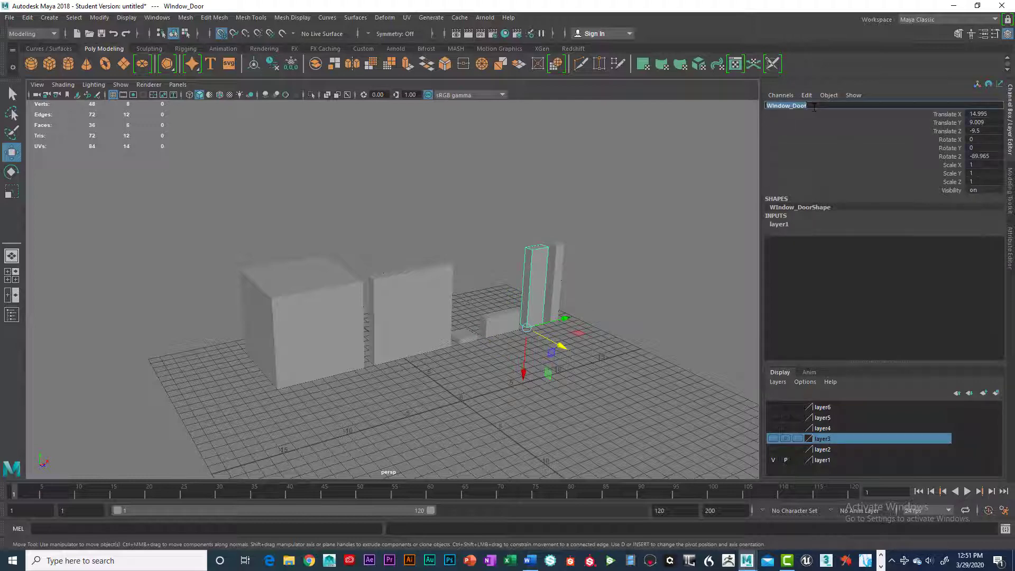
left_click(810, 105)
left_click(565, 252)
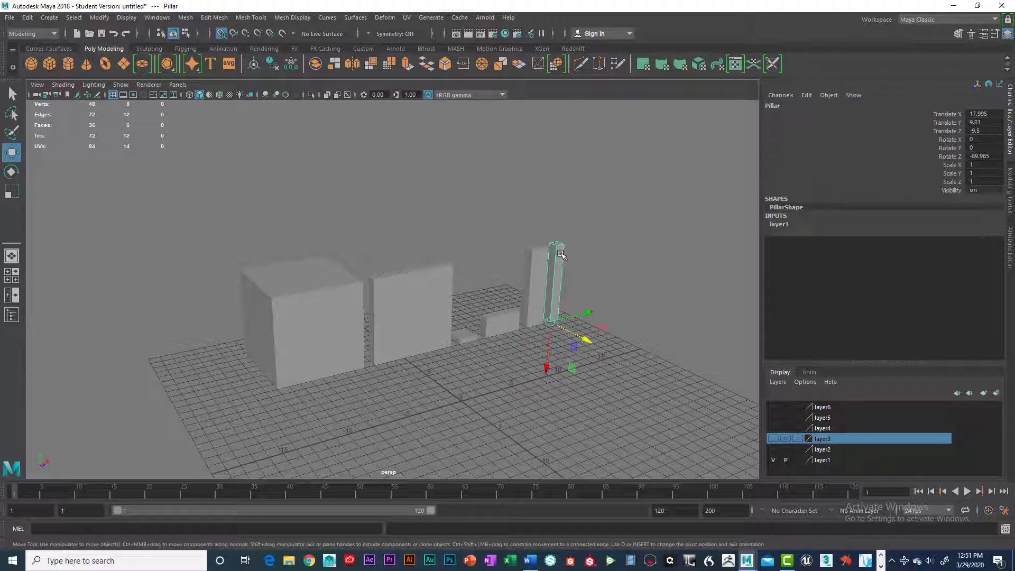
Step: Rename the floor and ceiling slab as Floor_Ceiling_Stairs
left_click(464, 342)
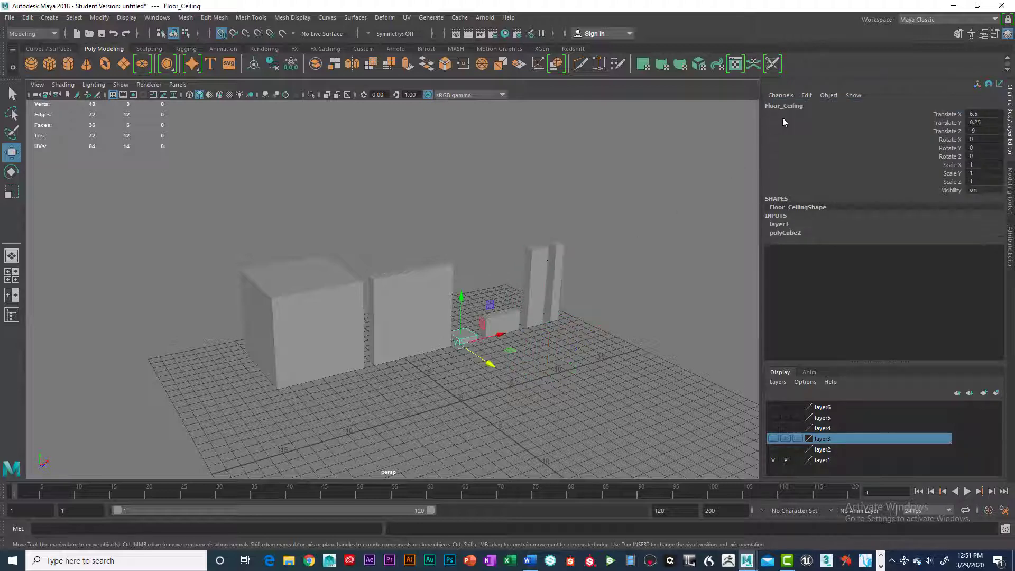
double_click(798, 107)
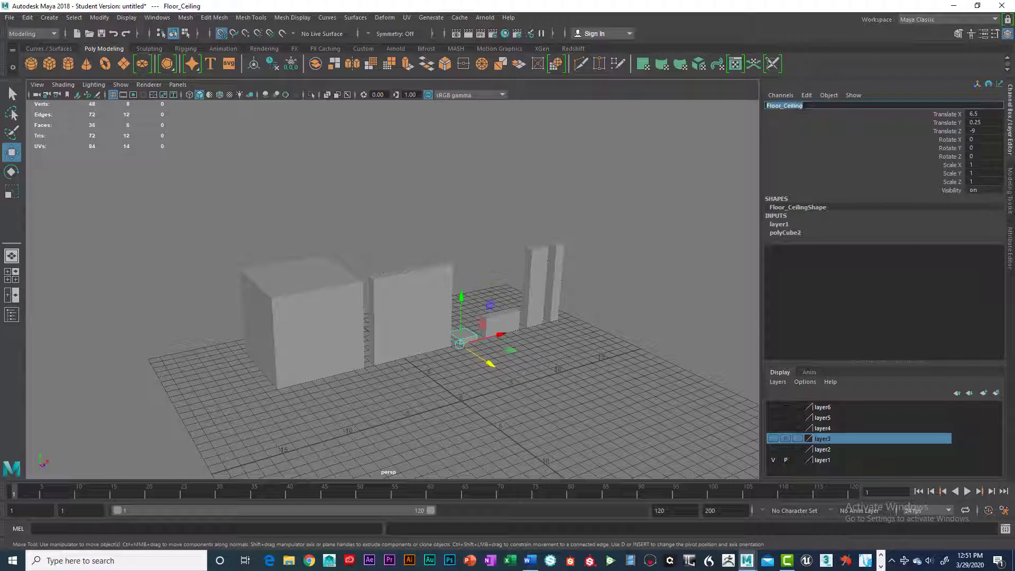
left_click(806, 106)
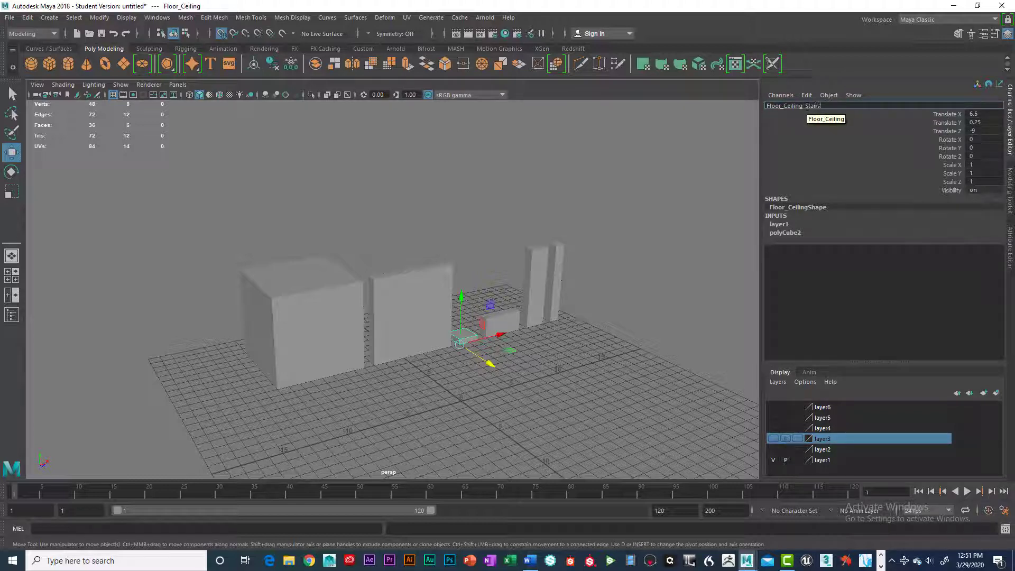
key("Return")
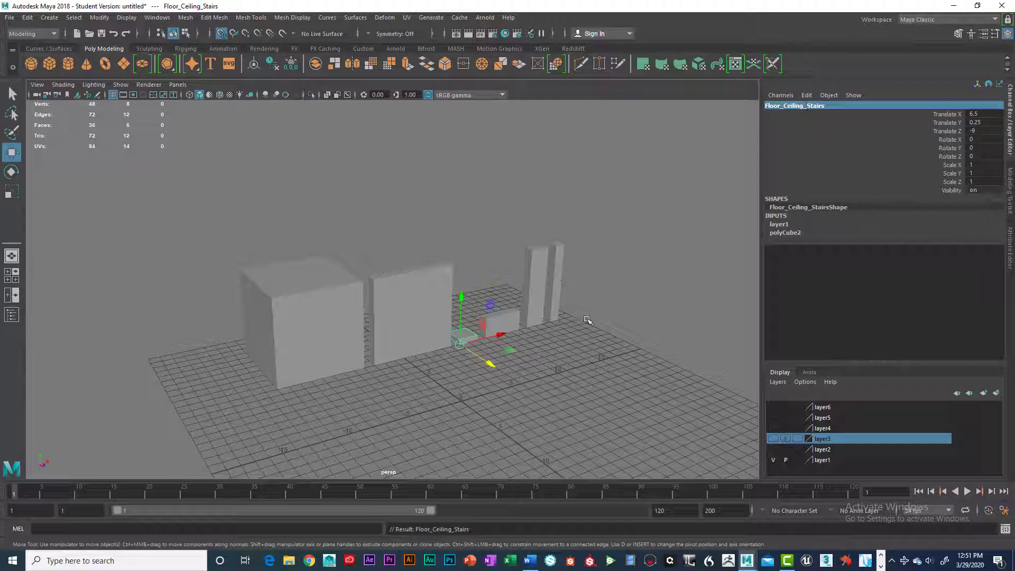
Step: Move the floor slab and the low window piece so their pivot corners sit on the grid origin
scroll(579, 317, "up", 3)
left_click_drag(548, 227, 481, 340, "alt")
key("super")
key("super")
left_click_drag(541, 305, 477, 321)
left_click(498, 238)
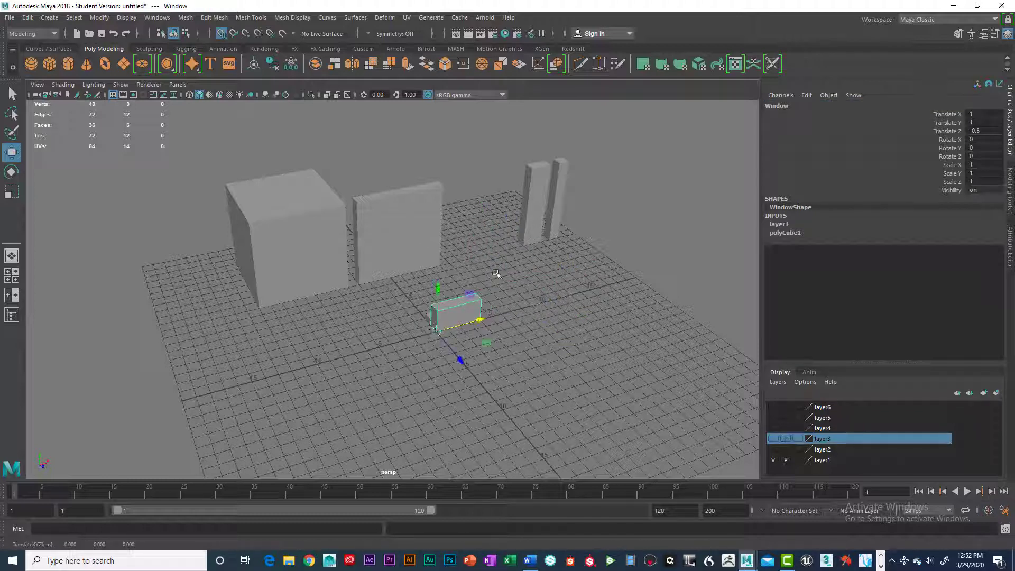
Step: Snap the tall Window_Door piece to the grid origin, aligning its pivot corner with the other pieces there
left_click(527, 224)
left_click_drag(534, 288, 572, 294)
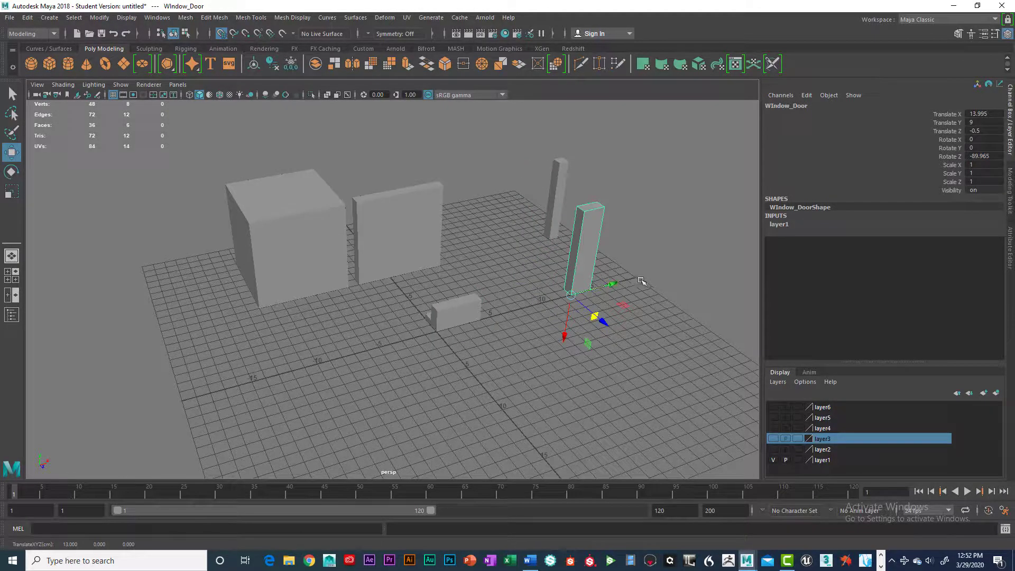
left_click_drag(641, 280, 480, 327, "alt")
scroll(481, 327, "up", 8)
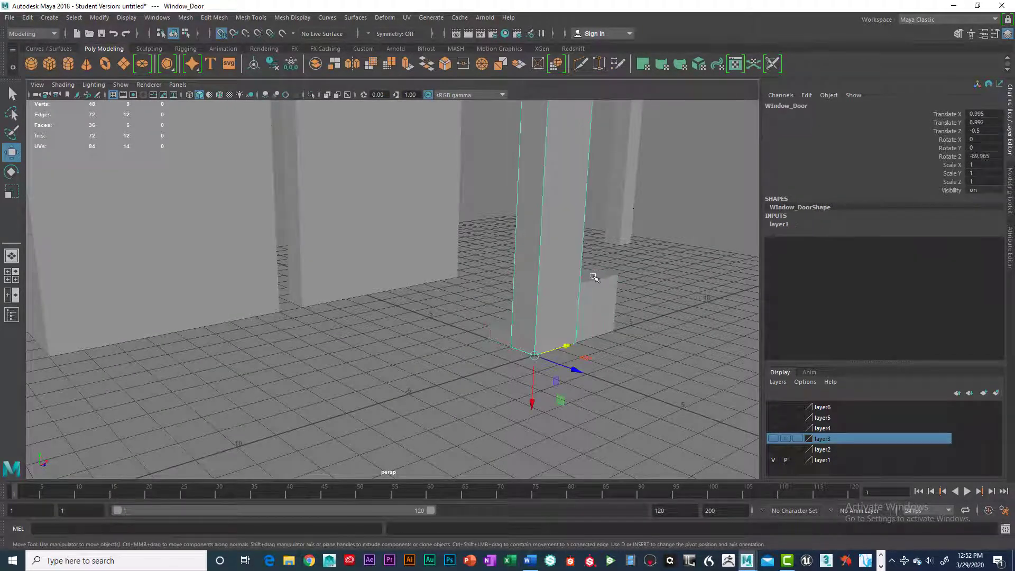
scroll(594, 277, "down", 8)
left_click_drag(600, 281, 597, 303, "alt")
Step: Move the pillar, the wall and the large block so each pivot corner lies on the grid origin
left_click(509, 221)
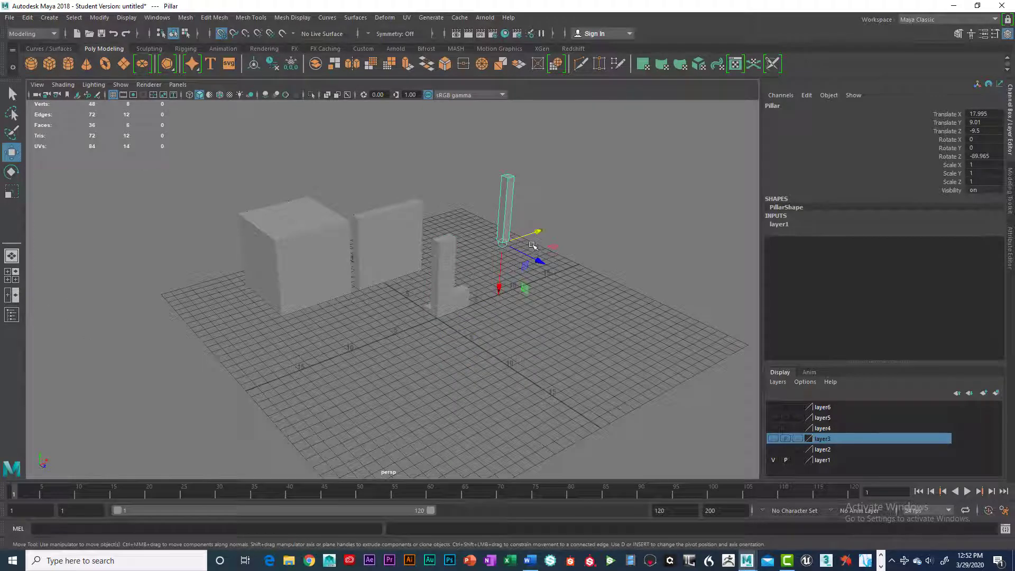
left_click_drag(525, 264, 439, 327)
left_click(395, 241)
left_click_drag(386, 309, 419, 304)
left_click(334, 254)
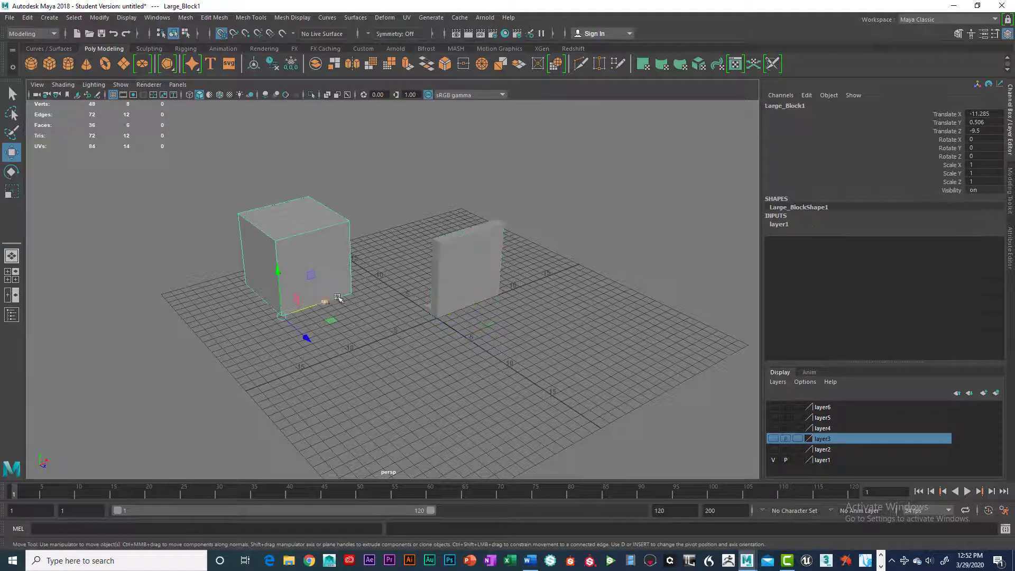
left_click_drag(337, 298, 439, 321)
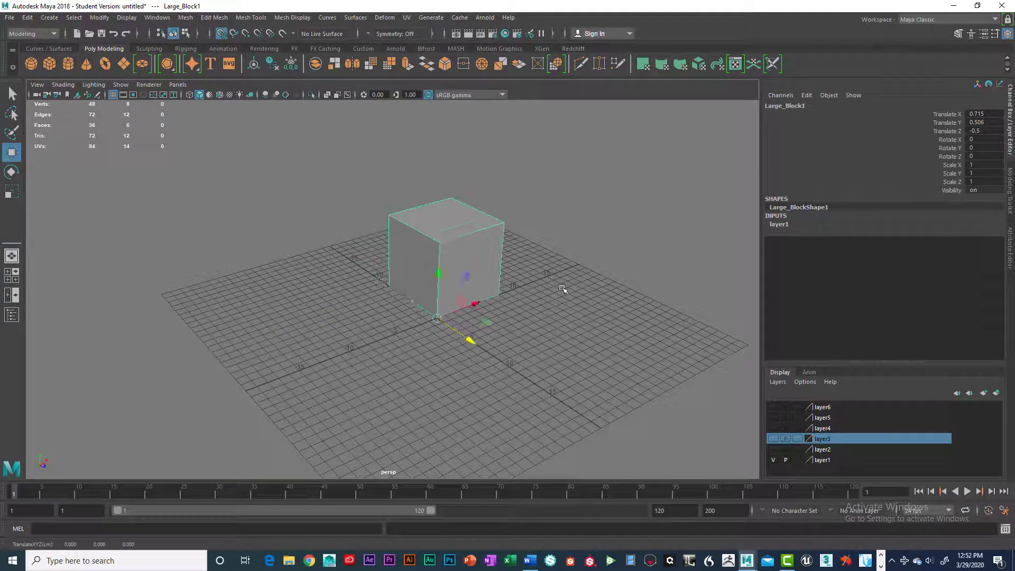
Step: Examine from several angles how the large block's pivot corner lines up with the grid origin
scroll(561, 291, "up", 3)
scroll(572, 300, "up", 5)
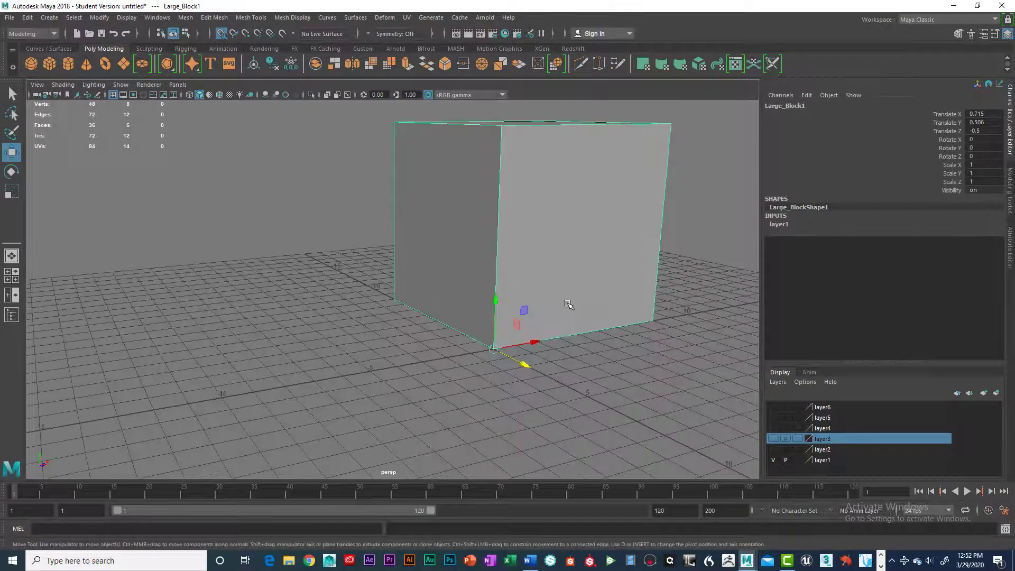
left_click_drag(542, 292, 446, 326, "alt")
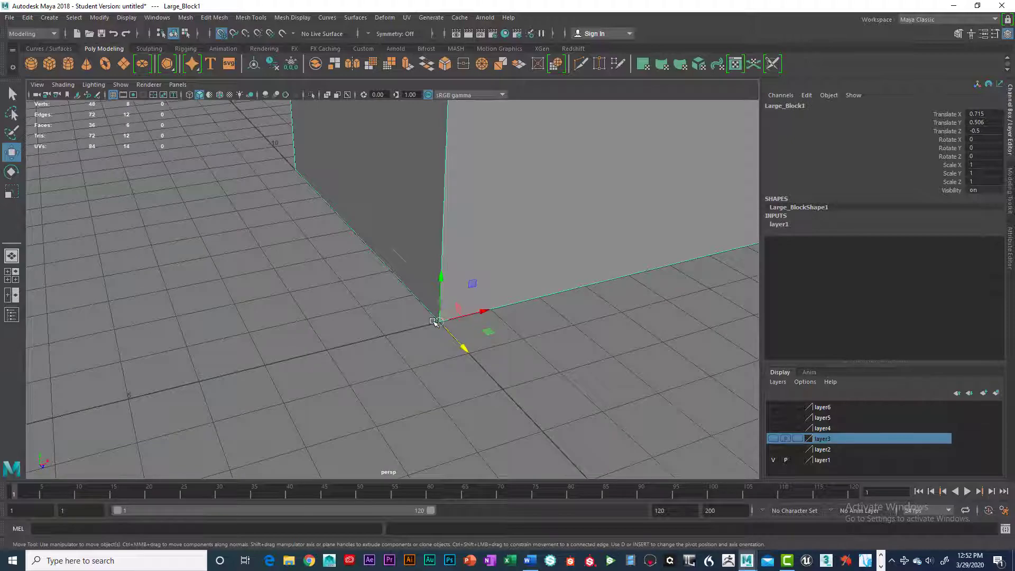
scroll(530, 326, "down", 5)
left_click_drag(553, 319, 517, 334, "alt")
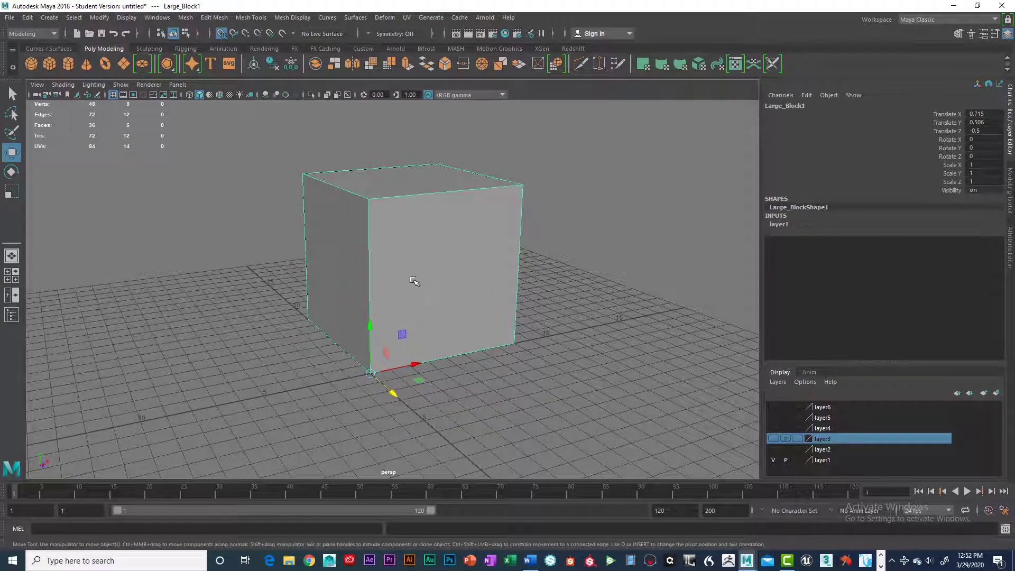
left_click_drag(465, 305, 499, 306, "alt")
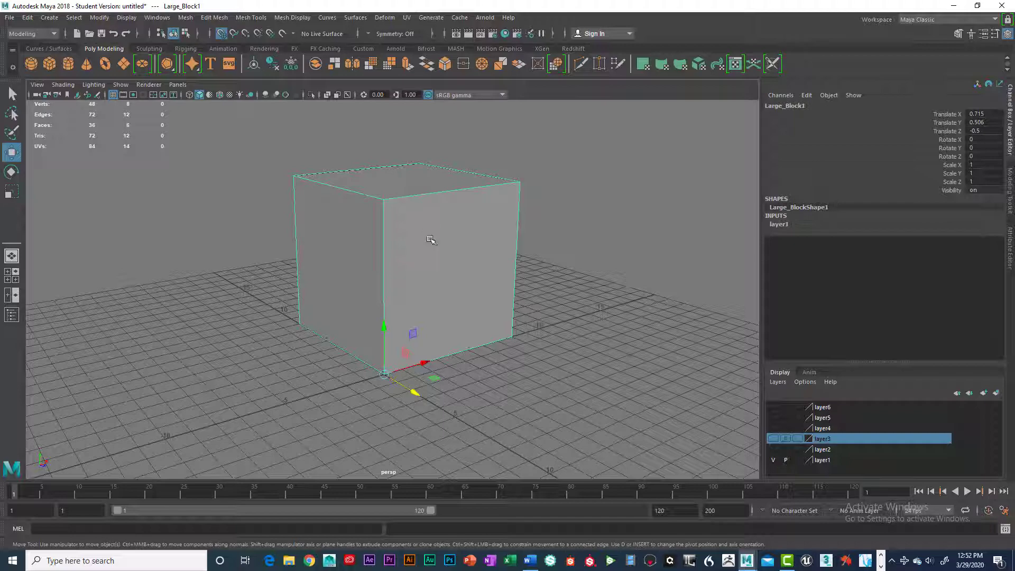
left_click_drag(540, 256, 539, 268, "alt")
mouse_move(486, 264)
right_mouse_down("alt")
mouse_move(545, 269)
mouse_move(500, 260)
right_mouse_up("alt")
middle_click_drag(499, 260, 534, 272, "alt")
left_click_drag(534, 272, 480, 258, "alt")
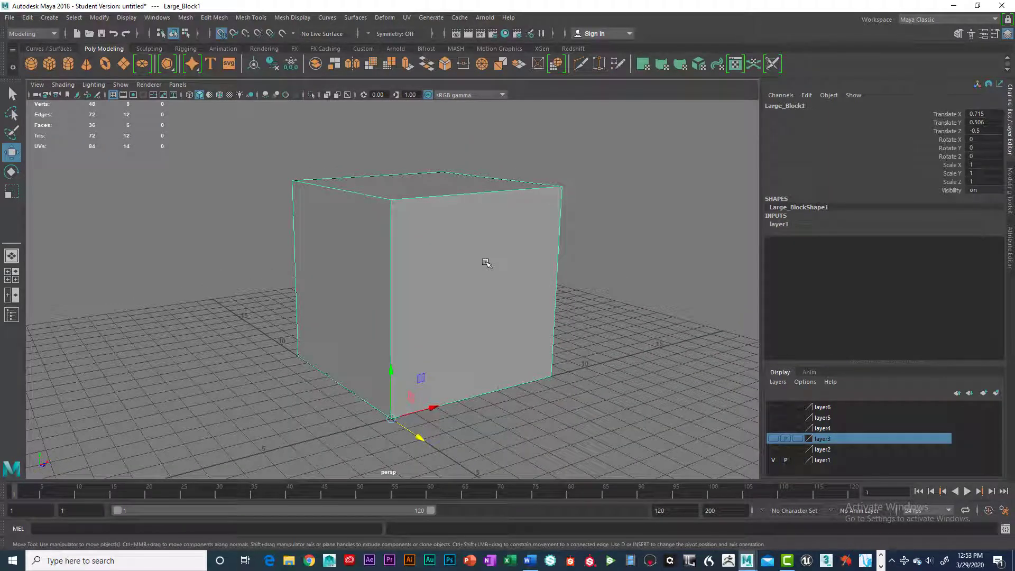
scroll(503, 263, "down", 3)
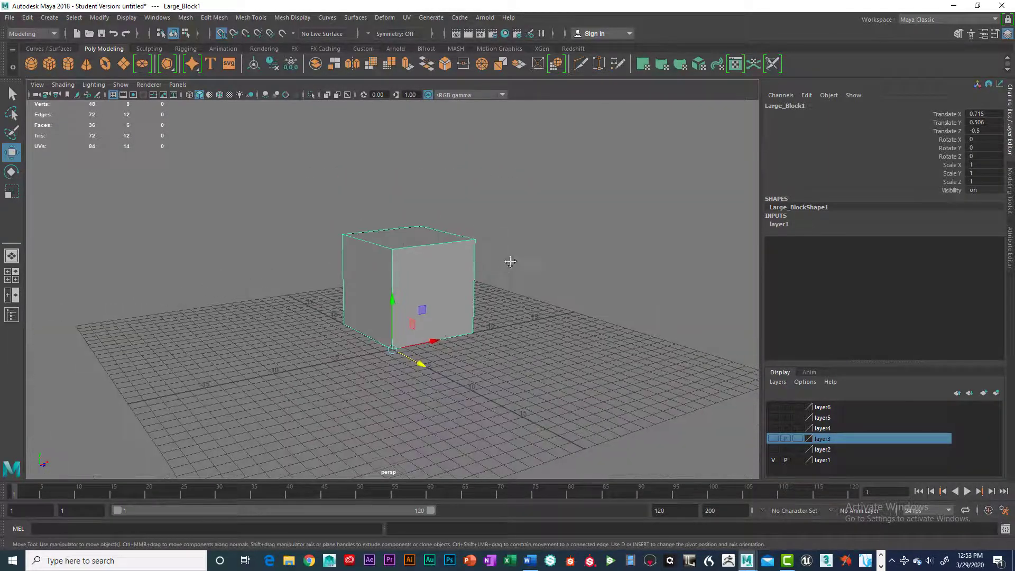
Step: Shift the large block 11 units along negative X, clear of the pieces on the origin
left_click_drag(508, 265, 539, 267, "alt")
left_click_drag(470, 326, 312, 374)
left_click_drag(427, 323, 385, 355, "alt")
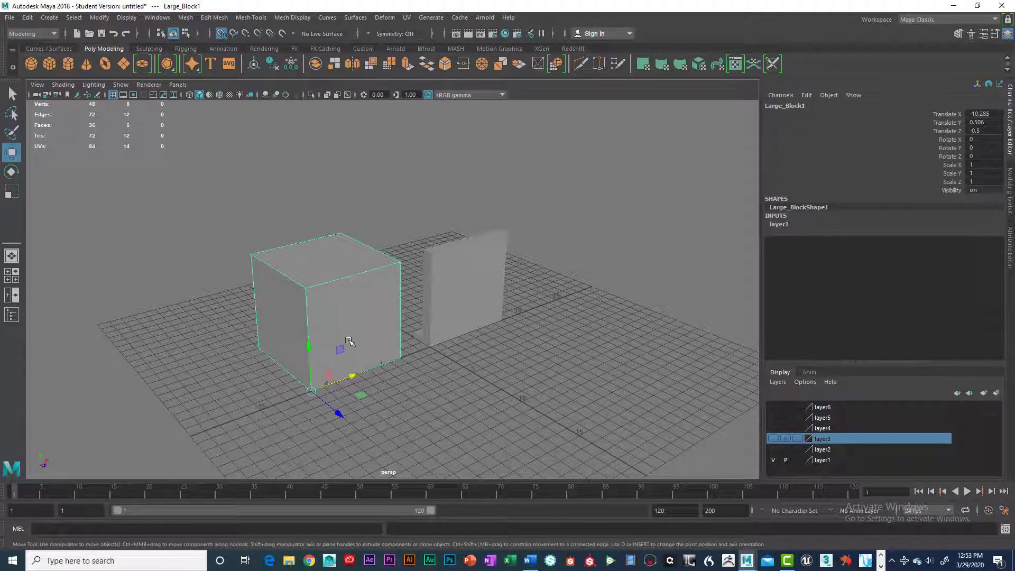
Step: Duplicate the large block, then raise the copy about 8 units and move it 7 units along negative Z to form a step
key("ctrl+d")
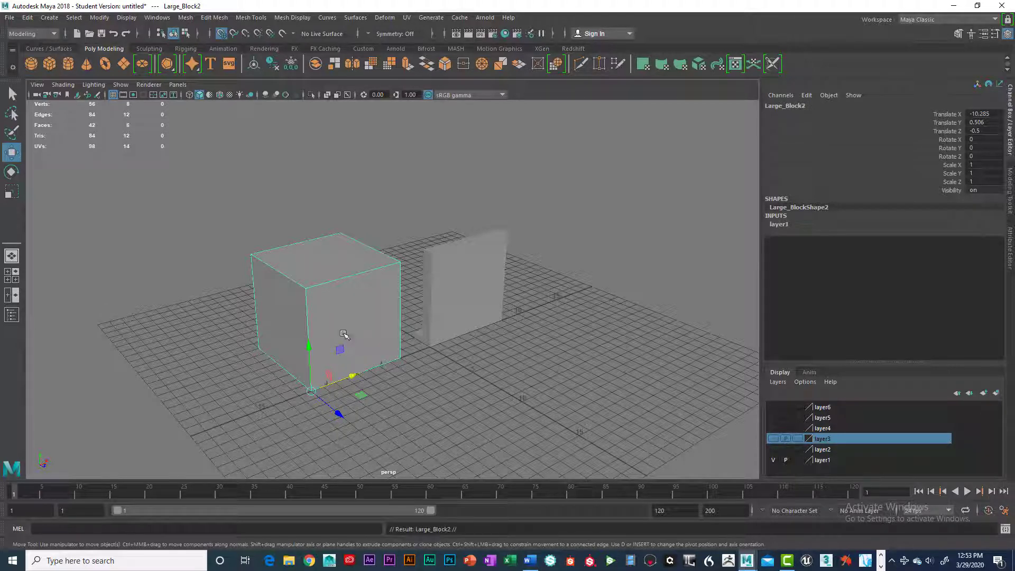
left_click_drag(314, 346, 297, 244)
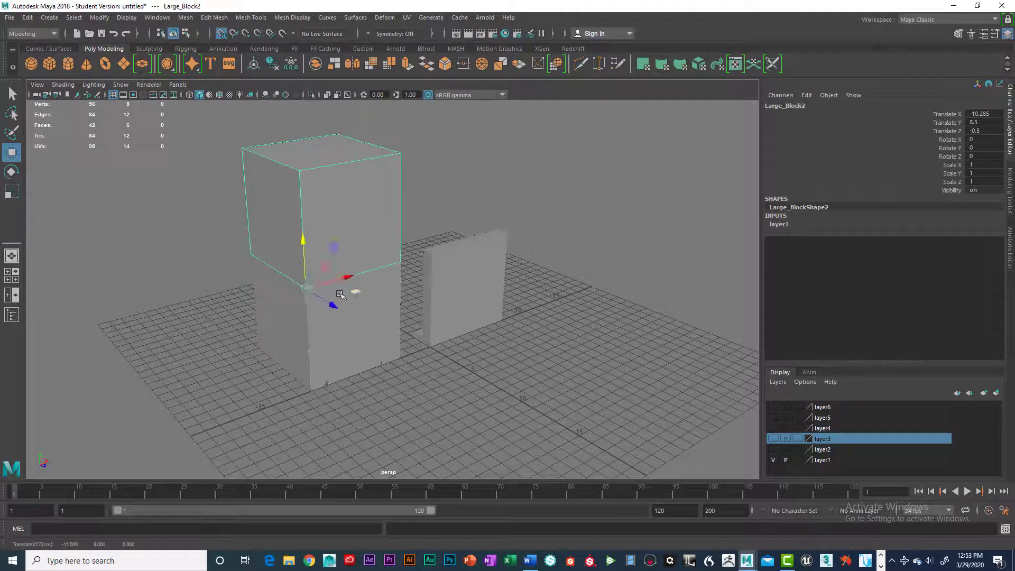
left_click_drag(288, 285, 242, 282)
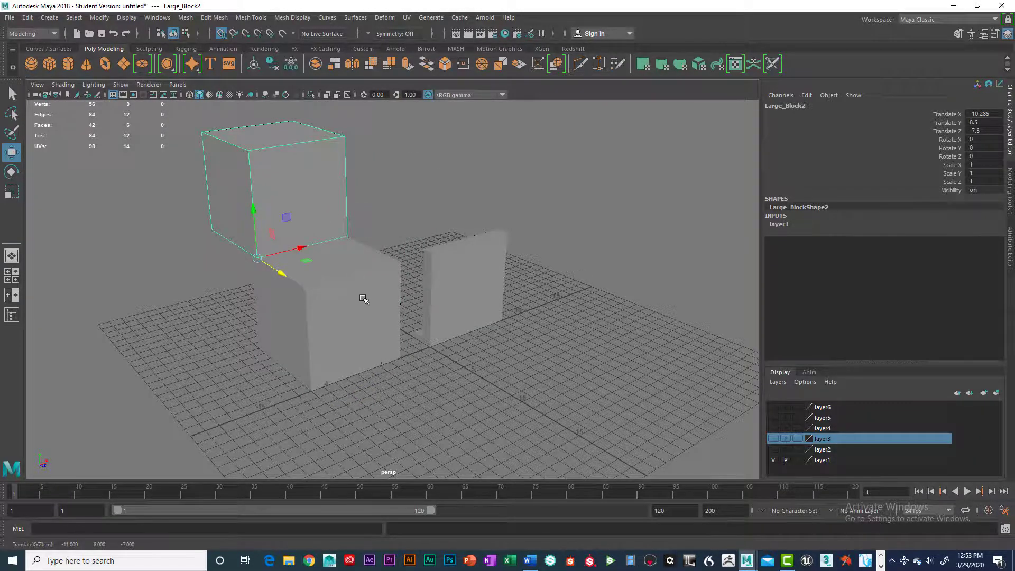
left_click_drag(354, 317, 403, 323, "alt")
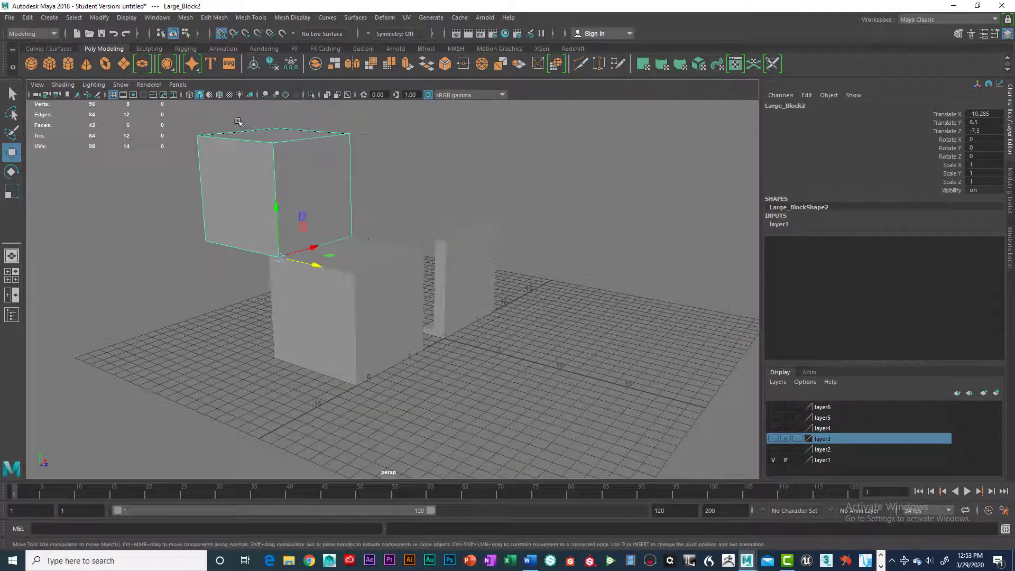
left_click_drag(322, 200, 315, 282, "alt")
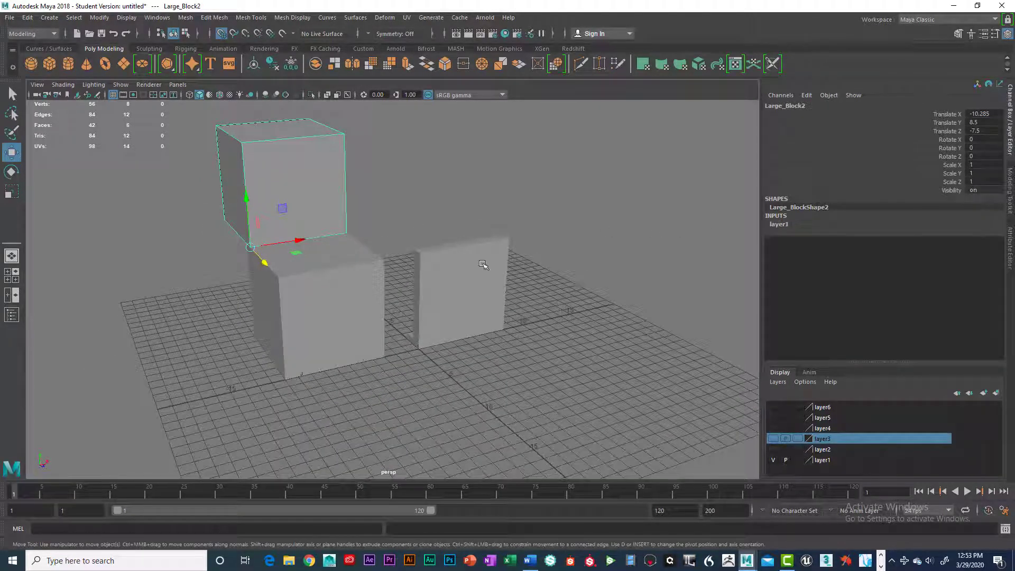
Step: Move the wall from the origin along positive X, clear of the window, door and pillar pieces
left_click_drag(483, 265, 403, 291, "alt")
left_click(392, 311)
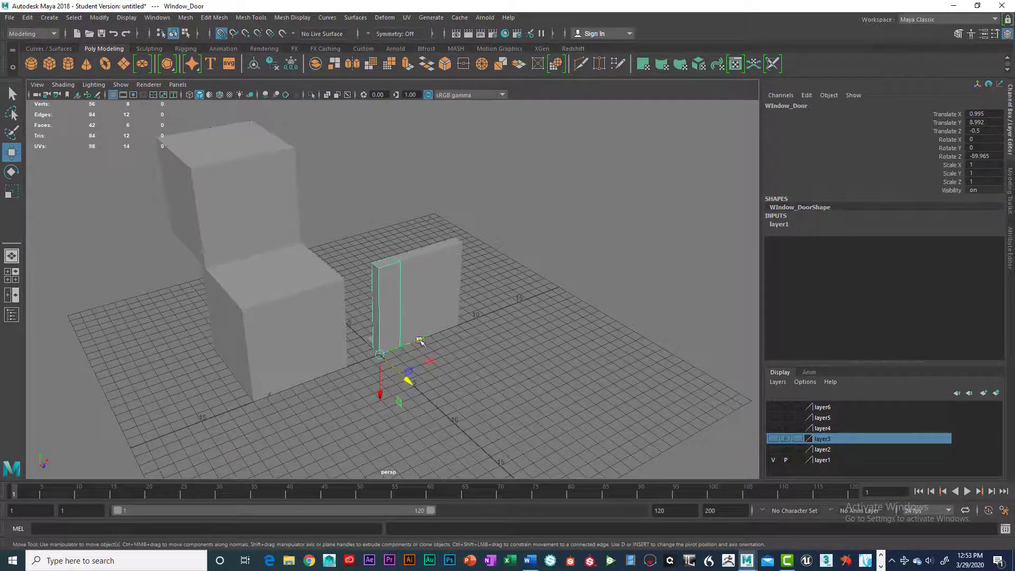
left_click(442, 279)
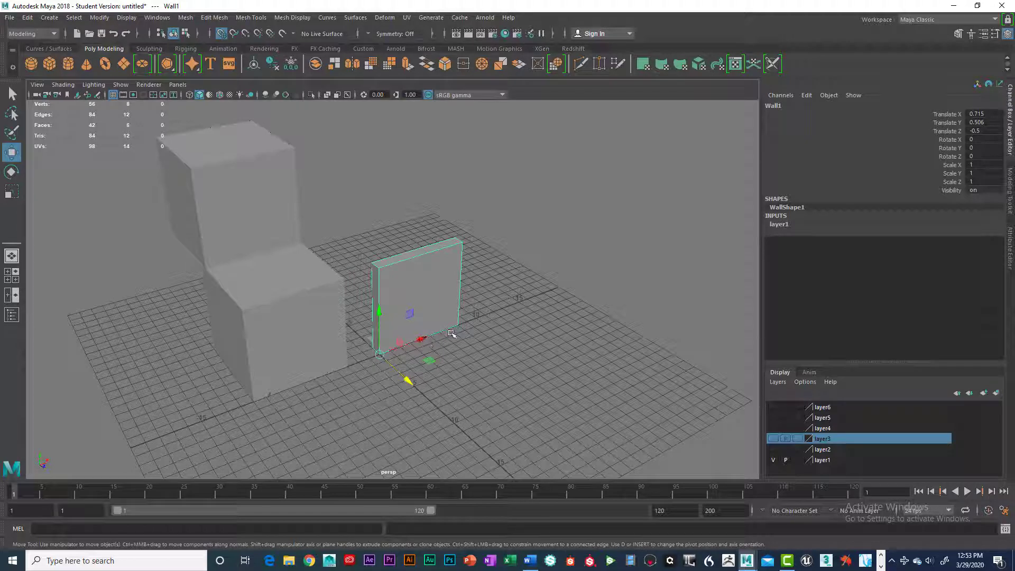
left_click_drag(423, 338, 512, 305)
Step: Move the Window_Door piece 7 units along positive X from the origin, away from the pillar
left_click(402, 347)
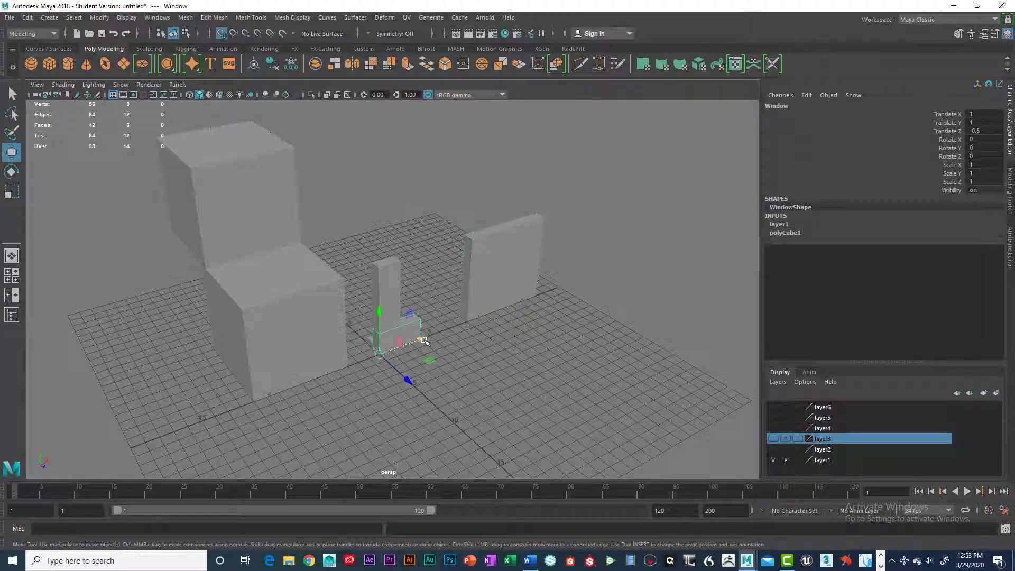
left_click(389, 292)
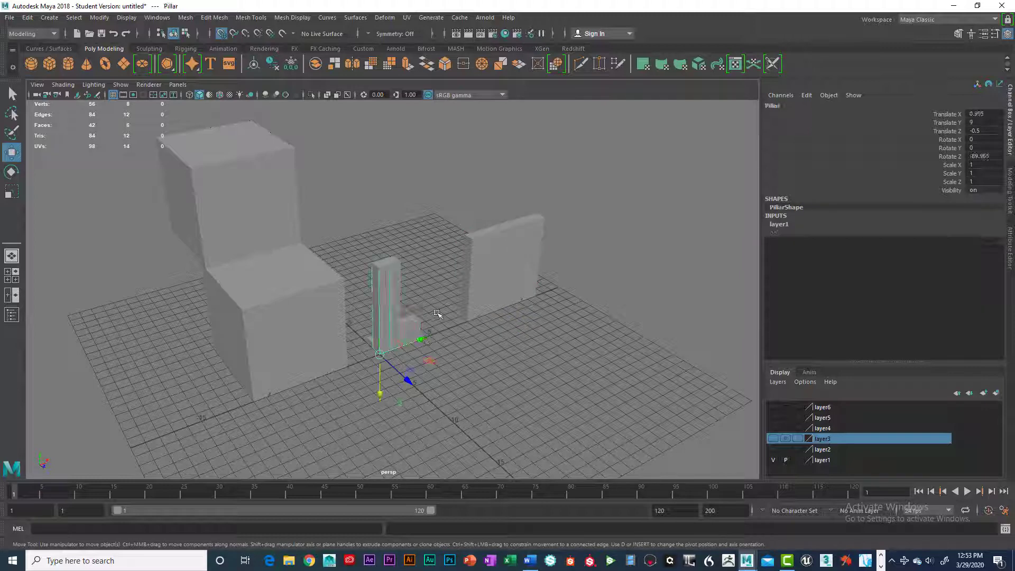
left_click(399, 275)
mouse_move(437, 333)
left_mouse_down()
mouse_move(465, 317)
mouse_move(446, 326)
left_mouse_up()
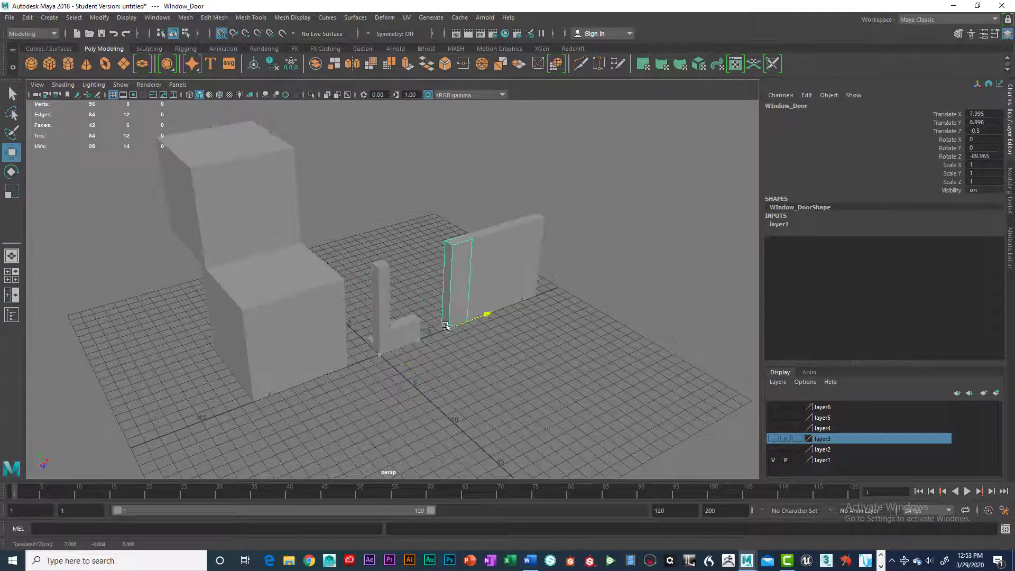
Step: Move the low window piece along positive X and raise it like a lintel between the pillar and the Window_Door piece
left_click(413, 332)
left_click_drag(420, 337, 409, 276)
left_click(467, 316)
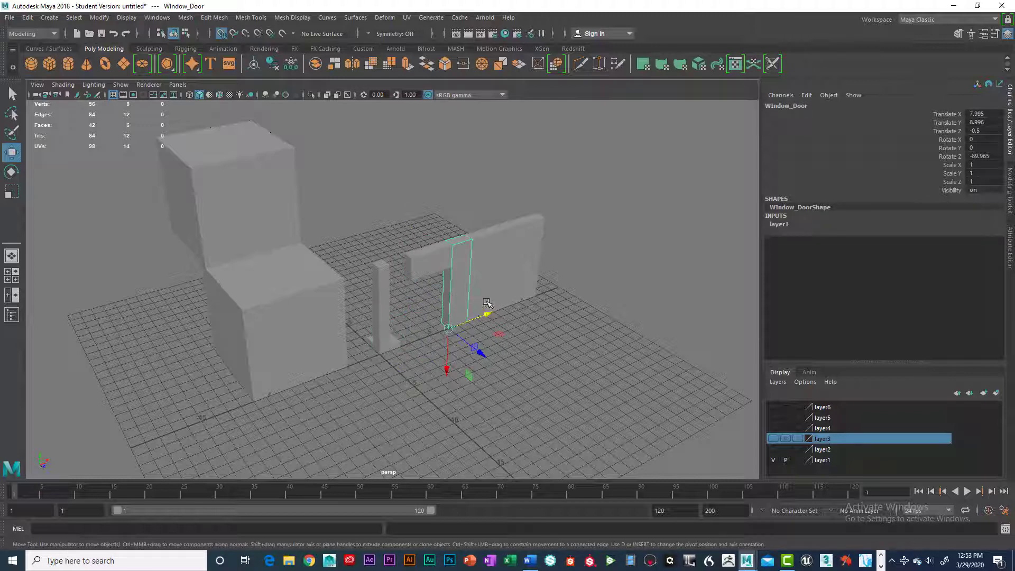
Step: Place a copy of the WIndow_Door piece 6 units along negative X to frame the doorway, and move the pillar past the wall's far end
mouse_move(487, 303)
left_mouse_down("shift")
mouse_move(521, 300)
mouse_move(384, 346)
mouse_move(562, 311)
left_mouse_up("shift")
left_click(382, 305)
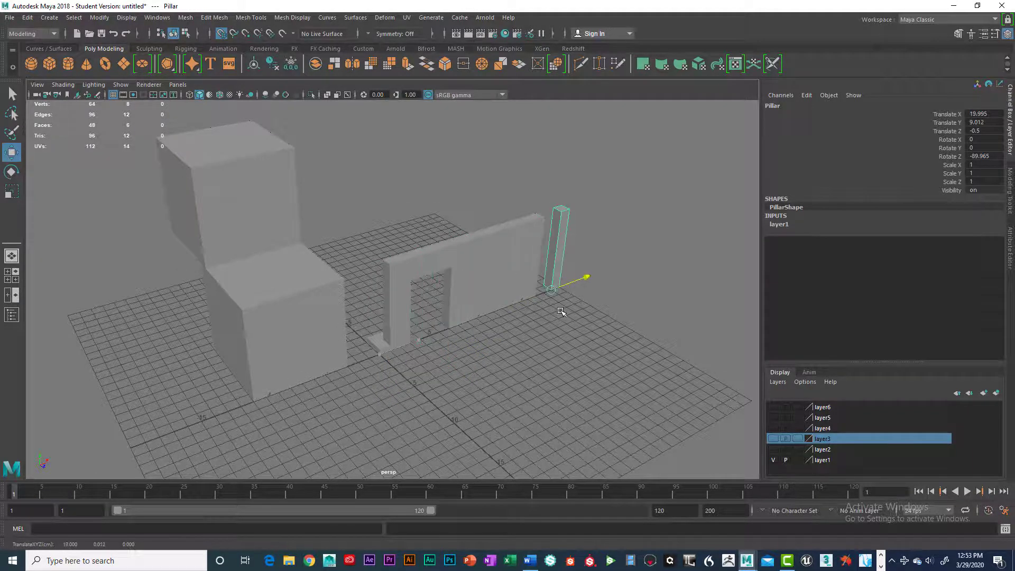
left_click(385, 349)
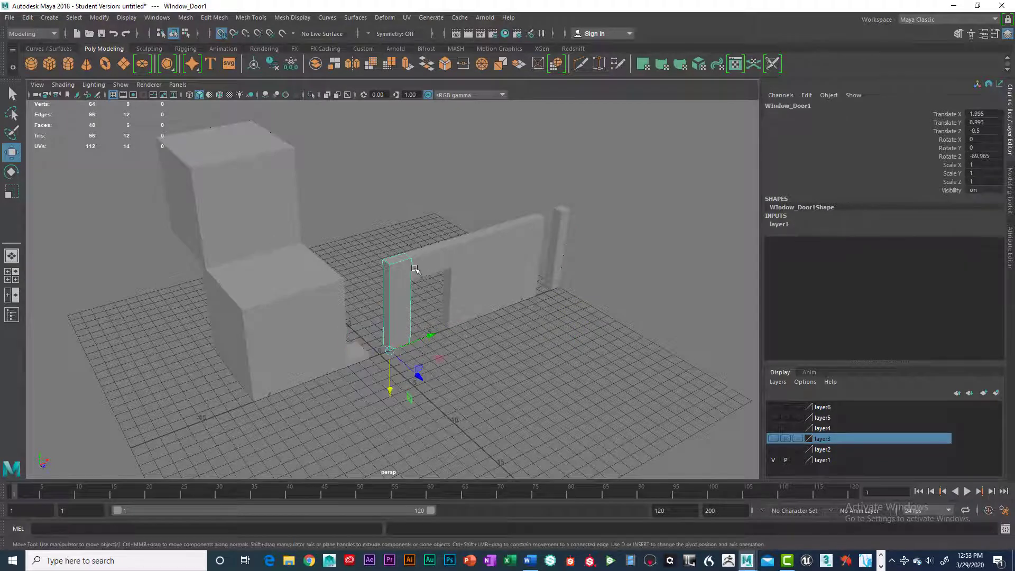
left_click(407, 273)
left_click(427, 266)
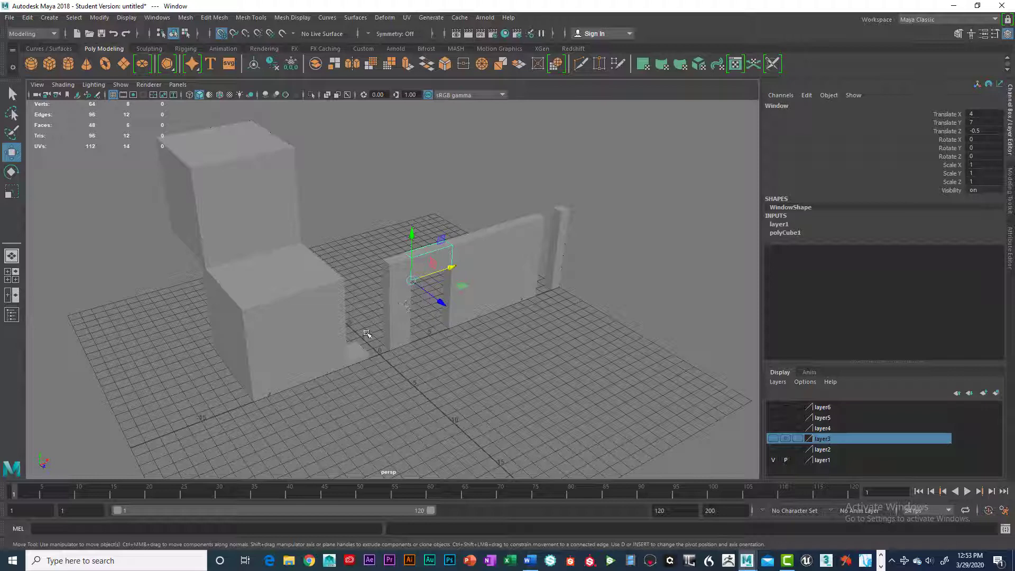
Step: Move the lower large block and the Floor_Ceiling_Stairs piece along negative X to clear space beside the doorway
left_click(294, 325)
left_click_drag(299, 387, 88, 430)
left_click(346, 359)
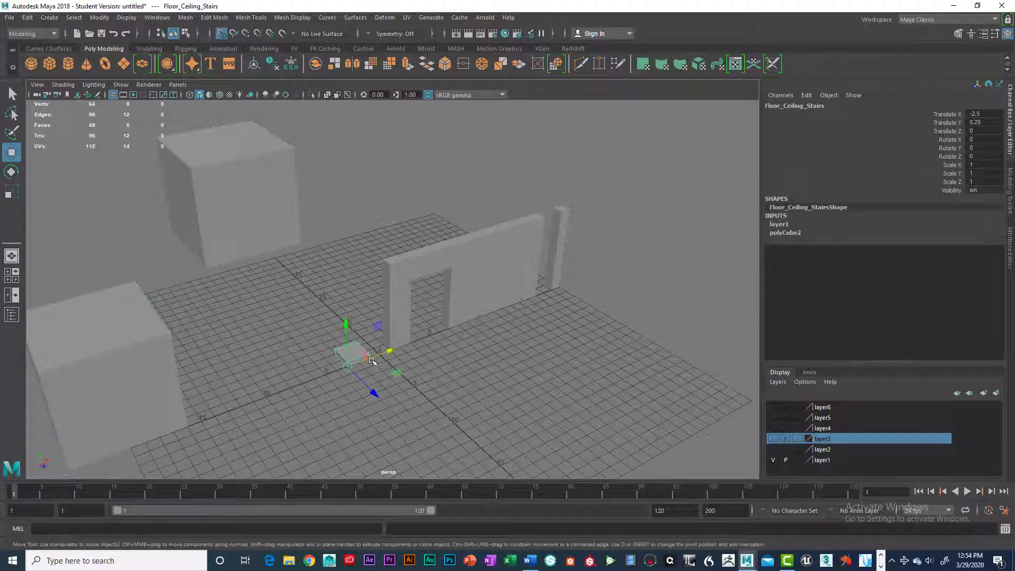
left_click_drag(395, 350, 254, 401)
Step: Duplicate the door-frame piece beside the doorway and move the copy 2 units along negative X to widen the wall section
left_click(423, 277)
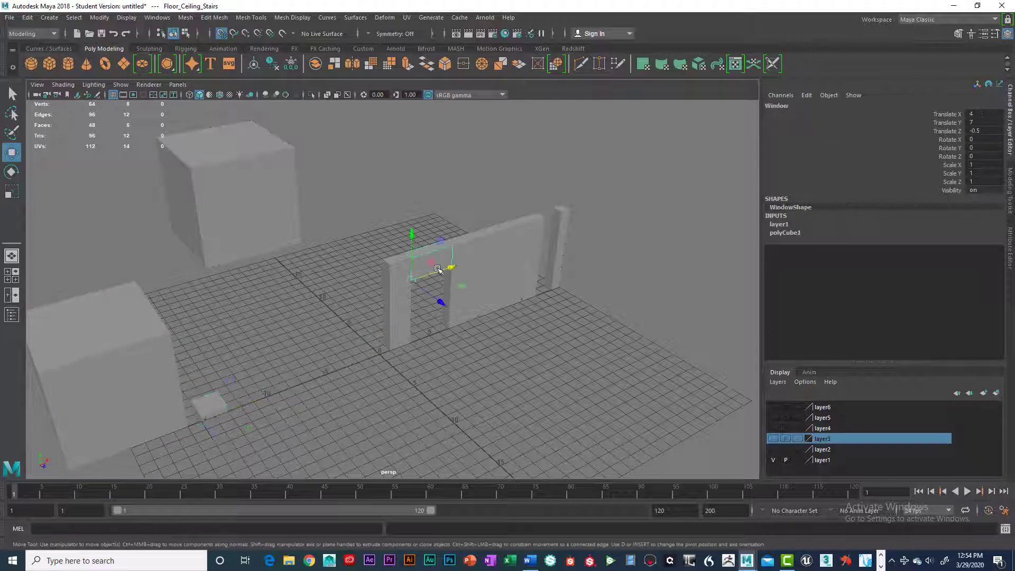
left_click(403, 318)
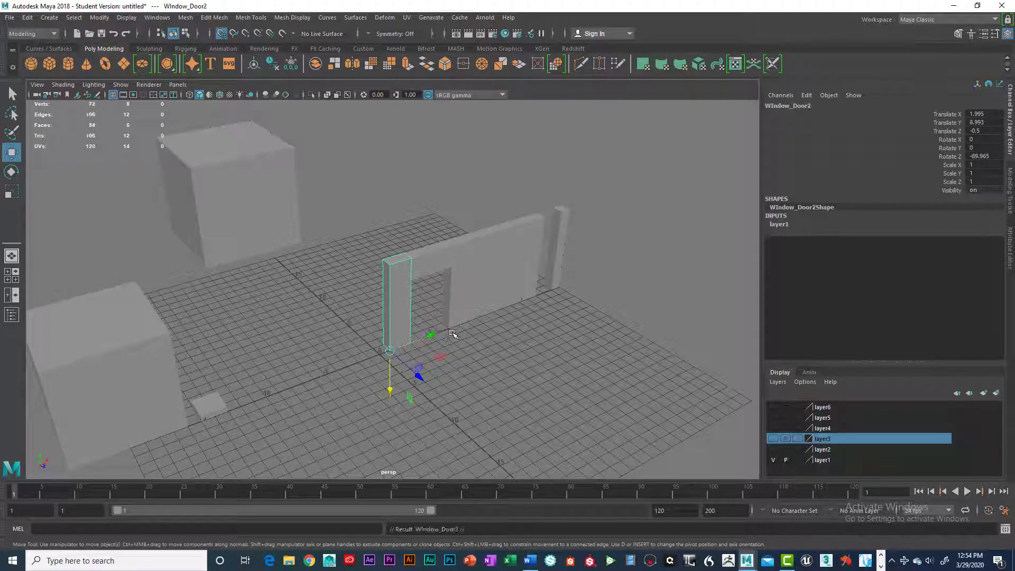
left_click_drag(438, 336, 368, 348, "shift")
Step: Duplicate the lintel above the doorway, move the copy 8 units along negative X, and place another copy below it at ground level as a sill
left_click(444, 258)
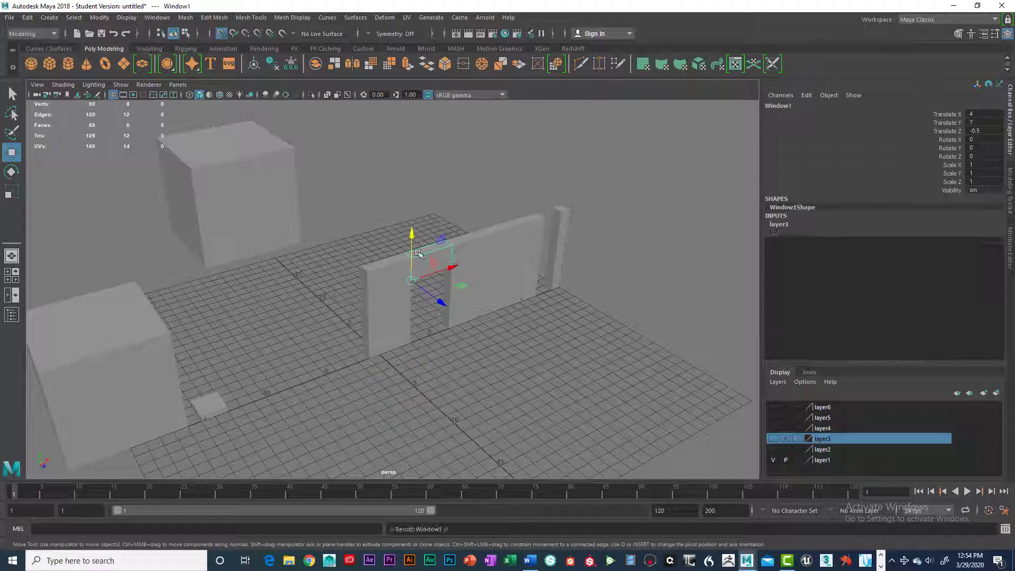
left_click_drag(452, 266, 320, 303, "shift")
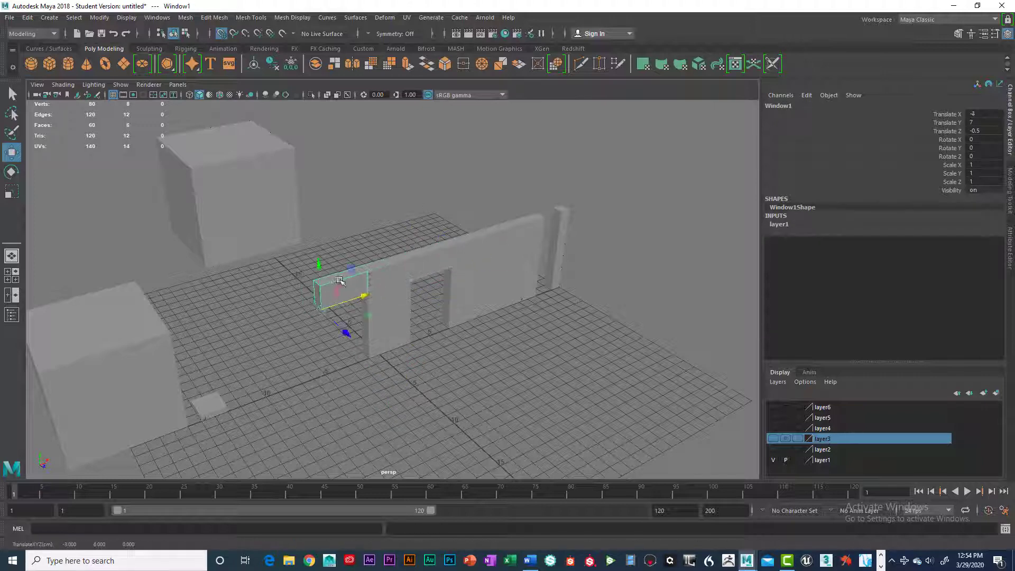
left_click_drag(319, 267, 319, 380, "shift")
Step: Duplicate the WIndow_Door piece beside the sill and move the copy 6 units along negative X to close the window opening
left_click(385, 319)
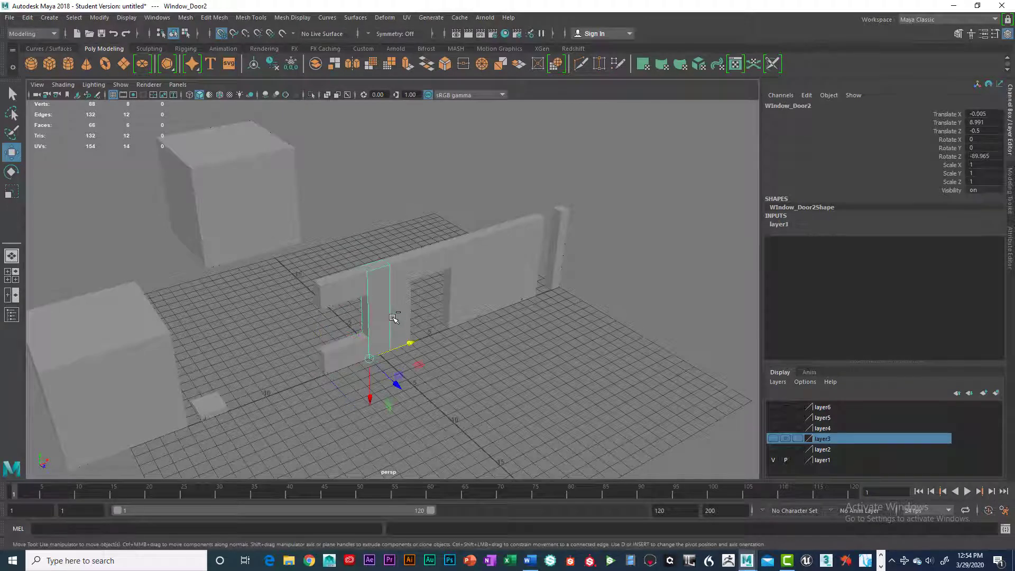
key("ctrl+d")
left_click_drag(410, 342, 344, 367)
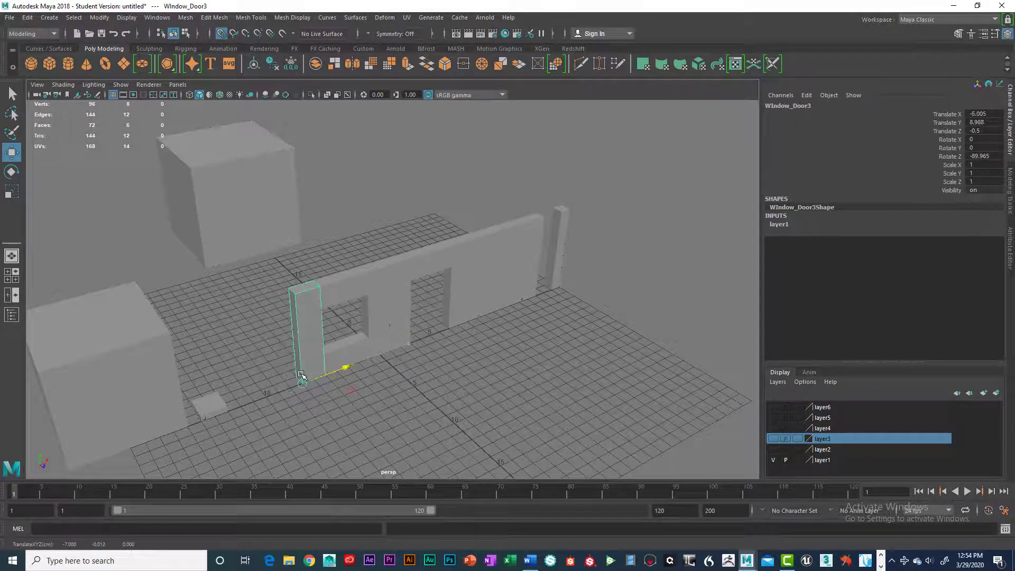
scroll(499, 325, "down", 2)
left_click_drag(499, 325, 453, 336, "alt")
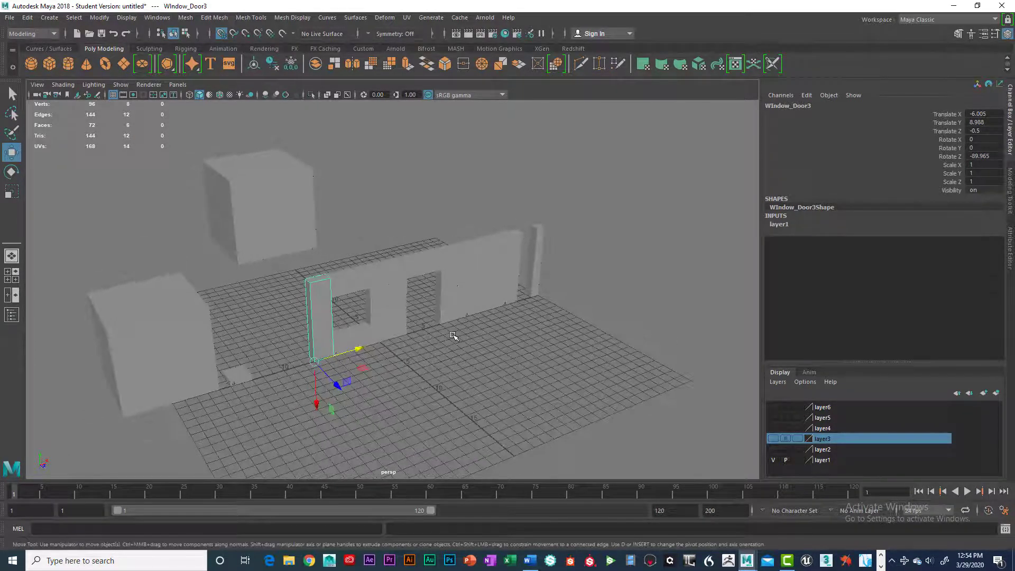
Step: Undo the window opening assembly and the moves of the lower large block and the Floor_Ceiling_Stairs piece
key("ctrl+z")
key("ctrl+z")
key("ctrl+z")
key("ctrl+z")
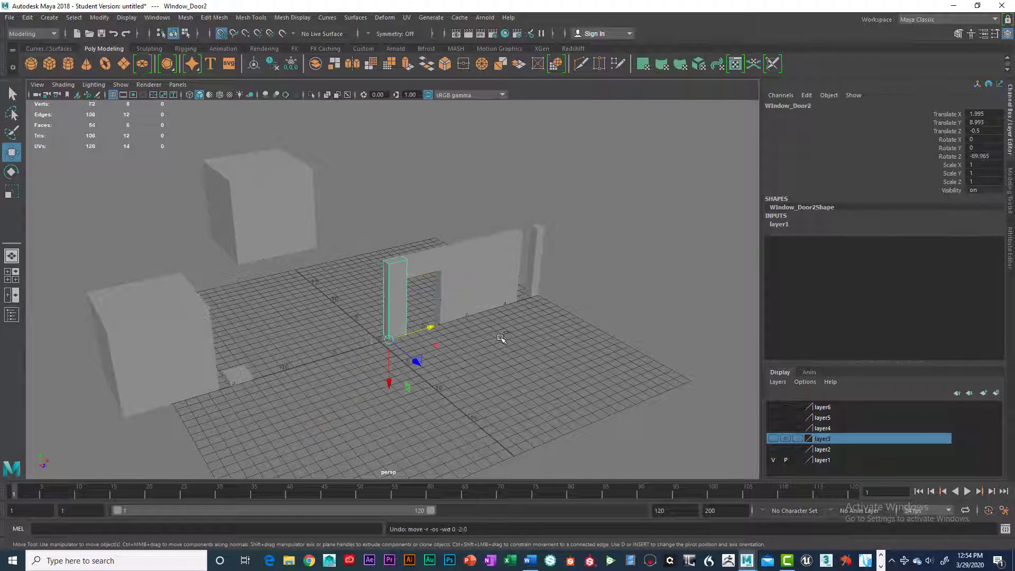
key("ctrl+z")
key("ctrl+z")
key("ctrl+z")
key("ctrl+z")
key("ctrl+z")
key("ctrl+z")
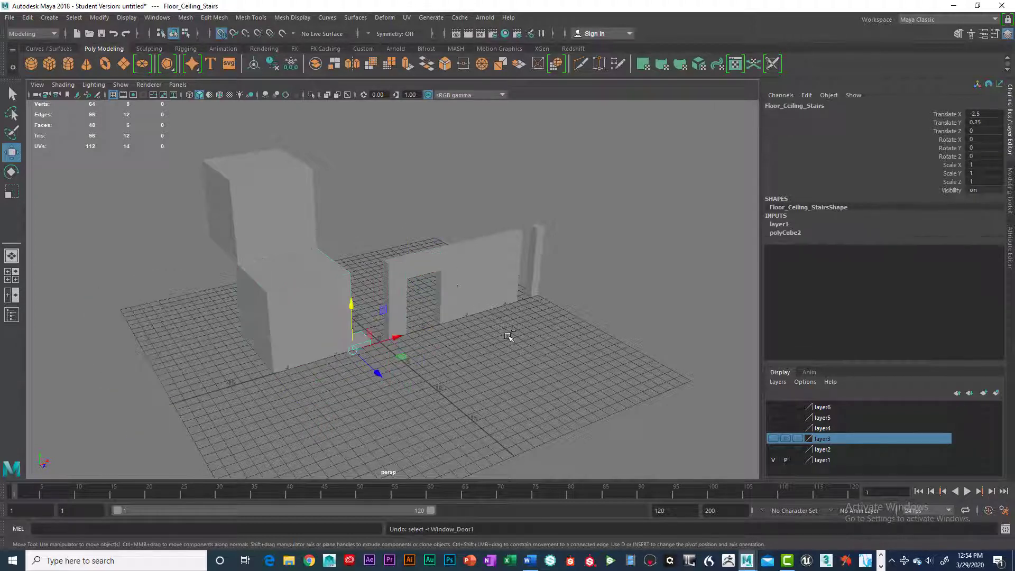
Step: Undo the doorway assembly, the wall and pillar moves, and the large block stacking until the wall stands at the origin again
key("ctrl+z")
key("ctrl+z")
key("ctrl+z")
key("ctrl+z")
key("ctrl+z")
key("ctrl+z")
key("ctrl+z")
key("ctrl+z")
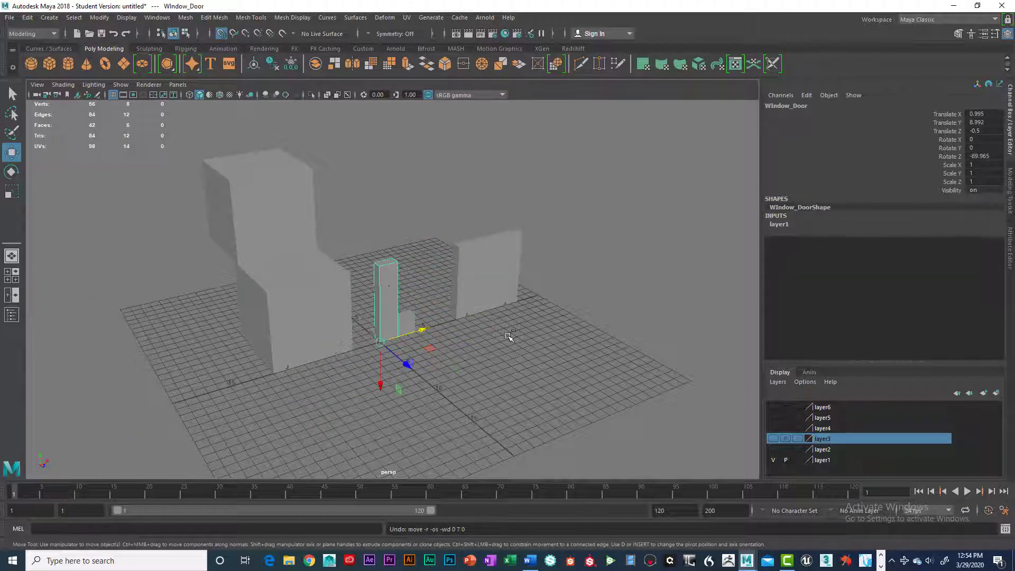
key("ctrl+z")
key("ctrl+z")
key("ctrl+z")
key("ctrl+z")
key("ctrl+z")
key("ctrl+z")
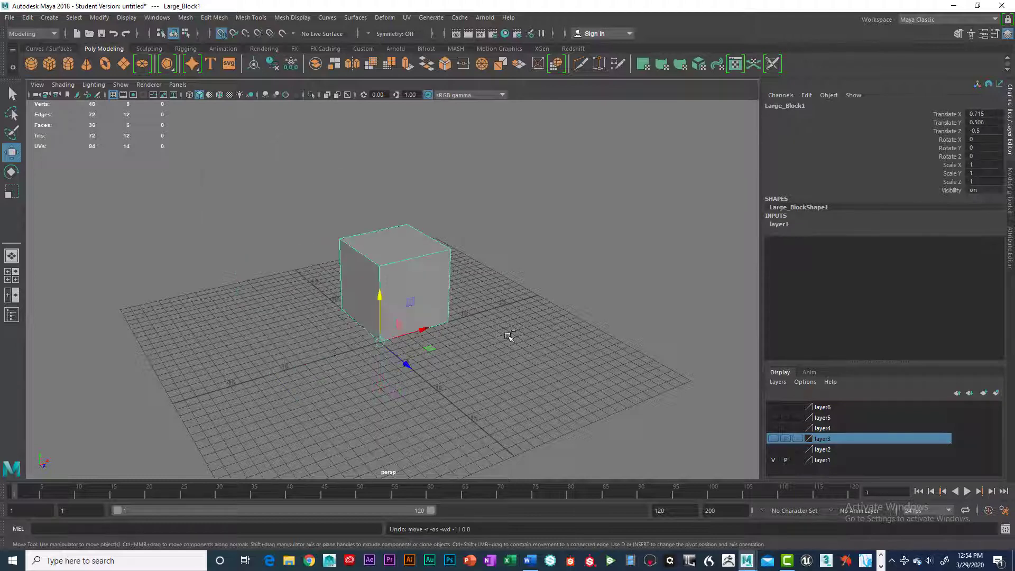
key("ctrl+z")
key("ctrl+z")
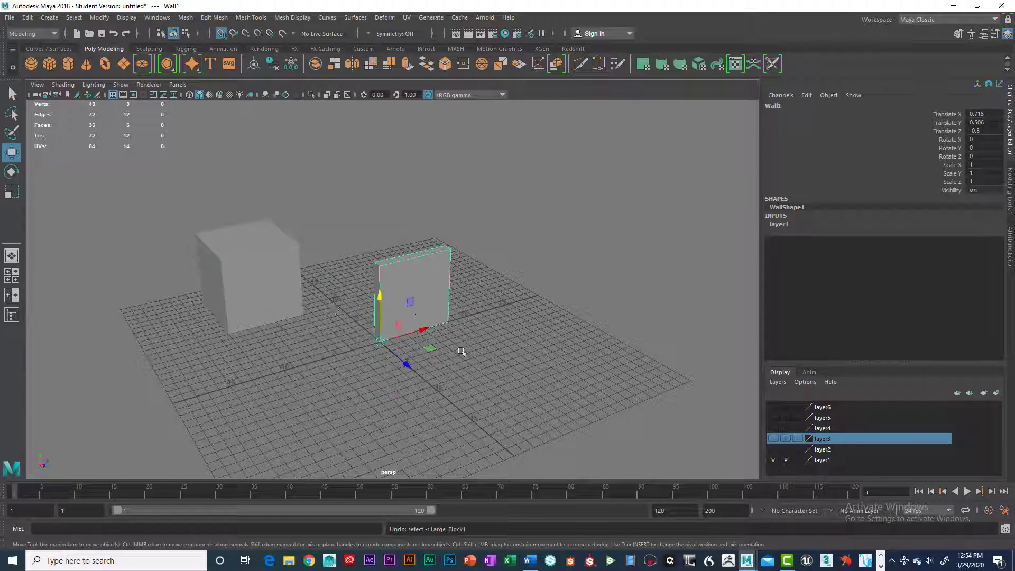
Step: Move the large block along positive X so its corner pivot sits back on the grid origin, over the wall
left_click_drag(442, 368, 465, 357, "alt")
scroll(463, 357, "up", 3)
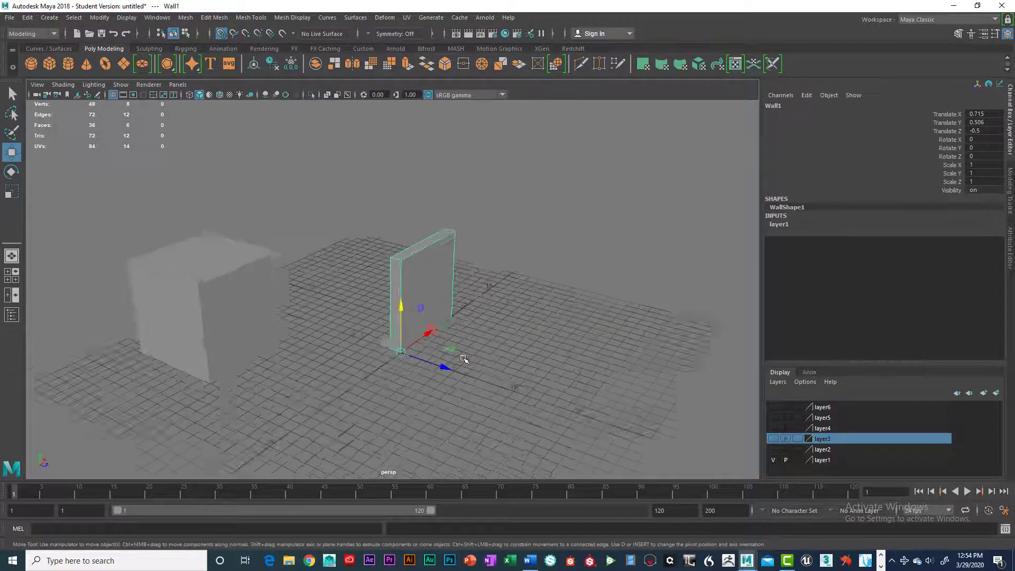
left_click(213, 316)
left_click_drag(205, 420, 502, 350)
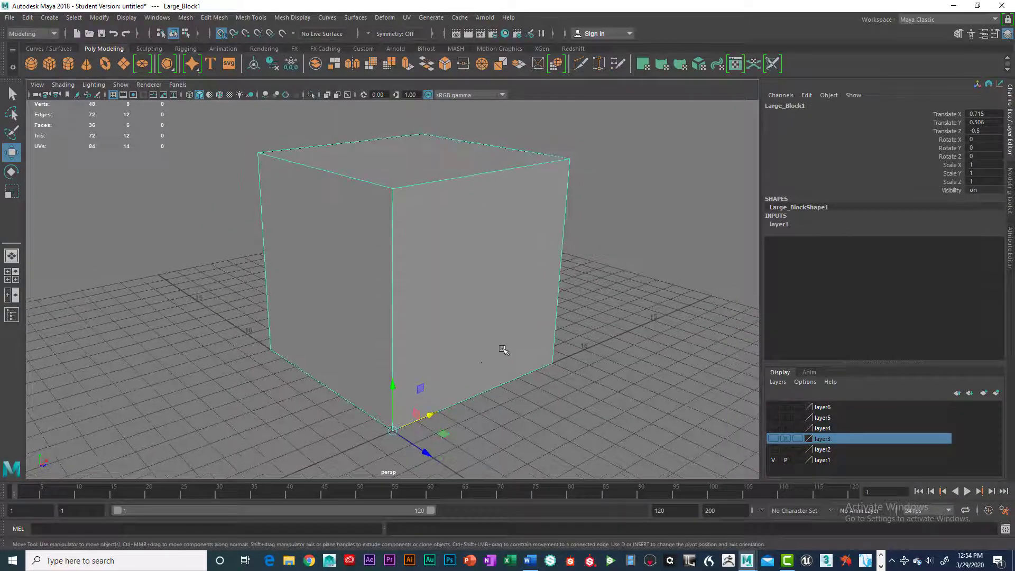